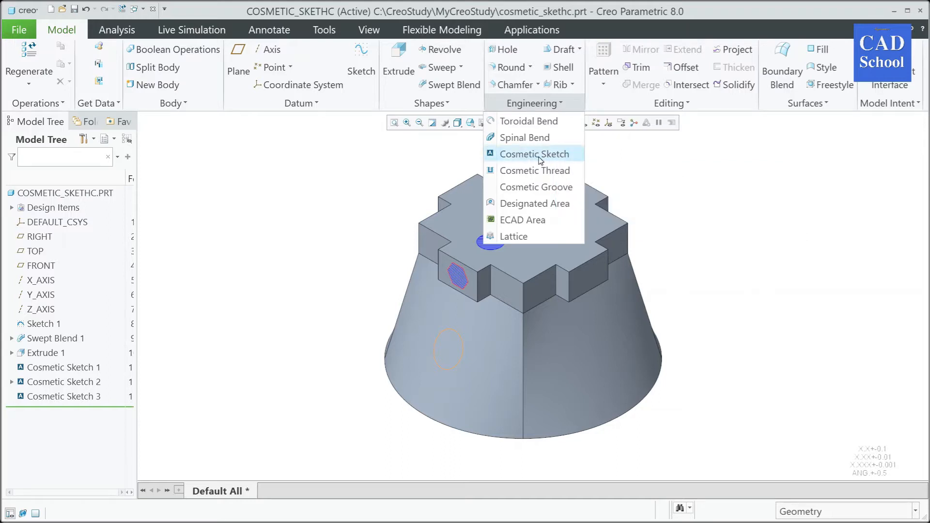
Examine the curved side face, the flat top face and the tab face that carry the existing cosmetic sketches.
left_click(523, 154)
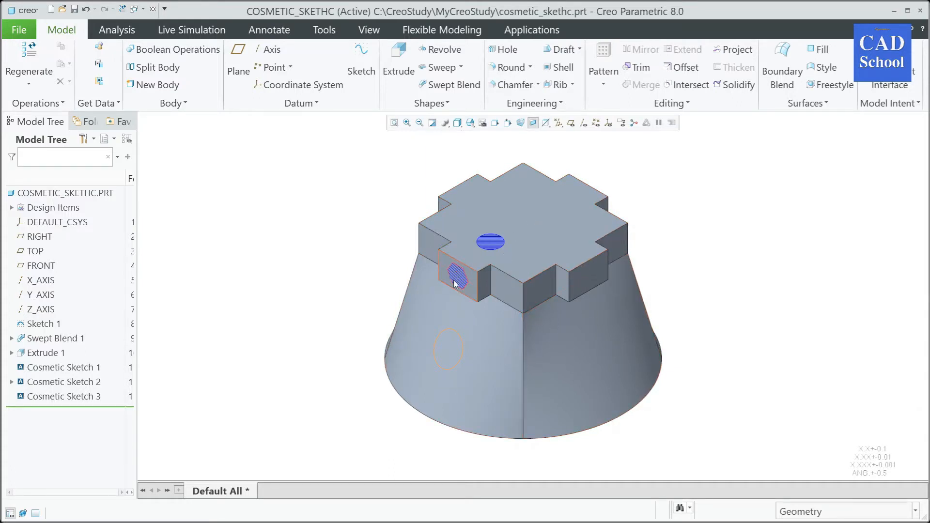
left_click(460, 365)
left_click(579, 365)
left_click(461, 343)
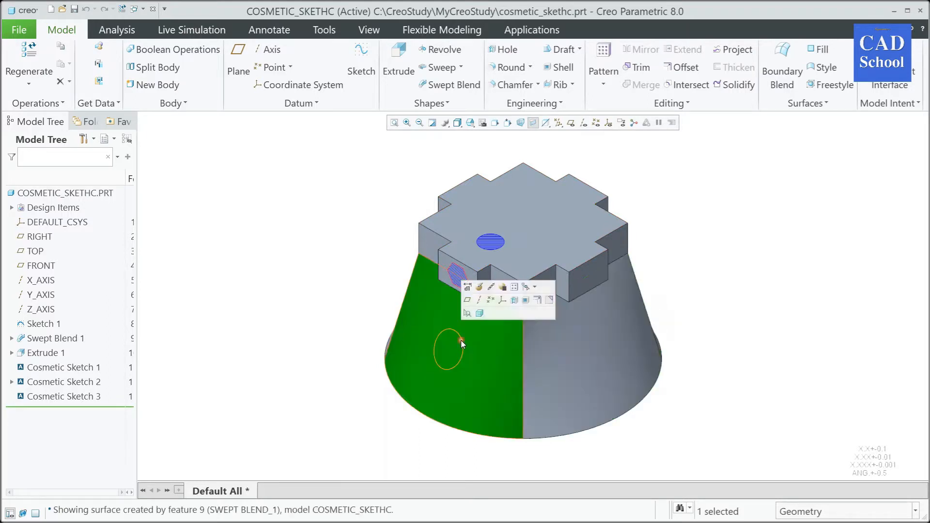
left_click(495, 247)
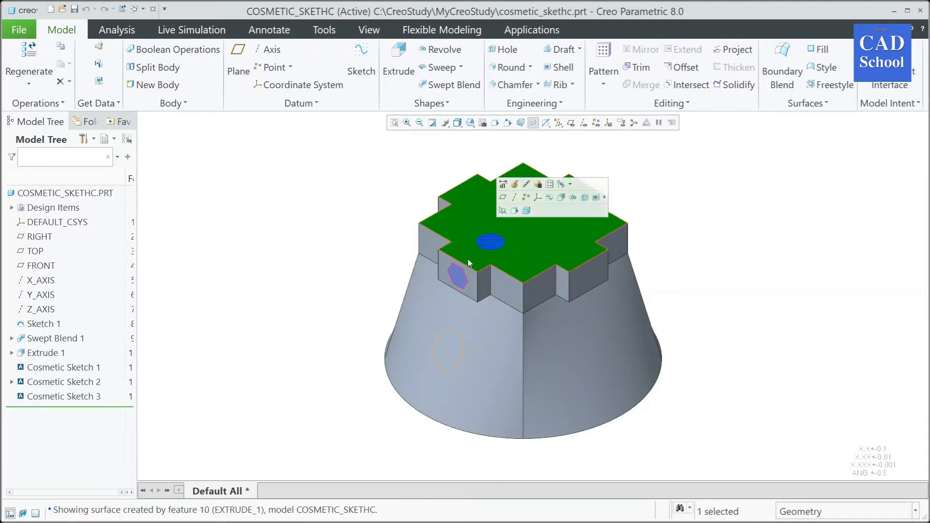
left_click(460, 275)
left_click(737, 243)
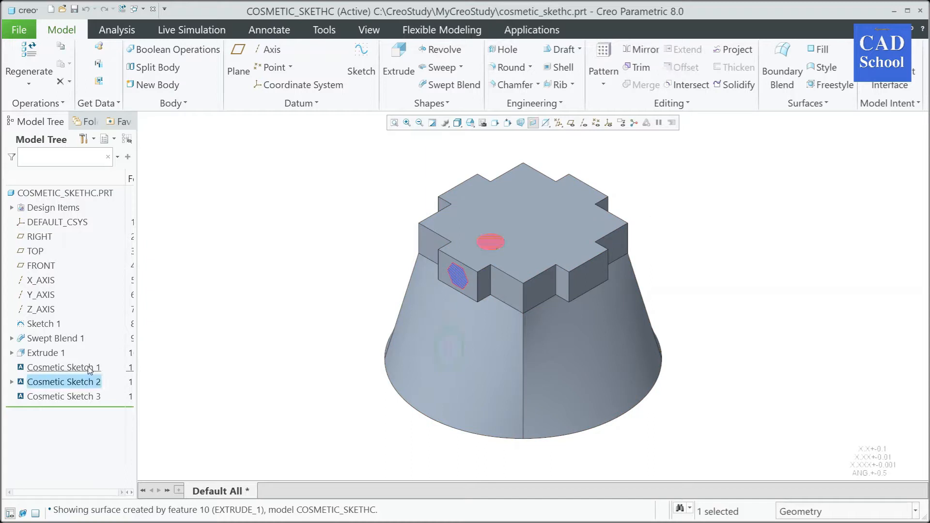
Examine Cosmetic Sketch 1, 2 and 3 one by one and see how each lies on its surface.
left_click(88, 368)
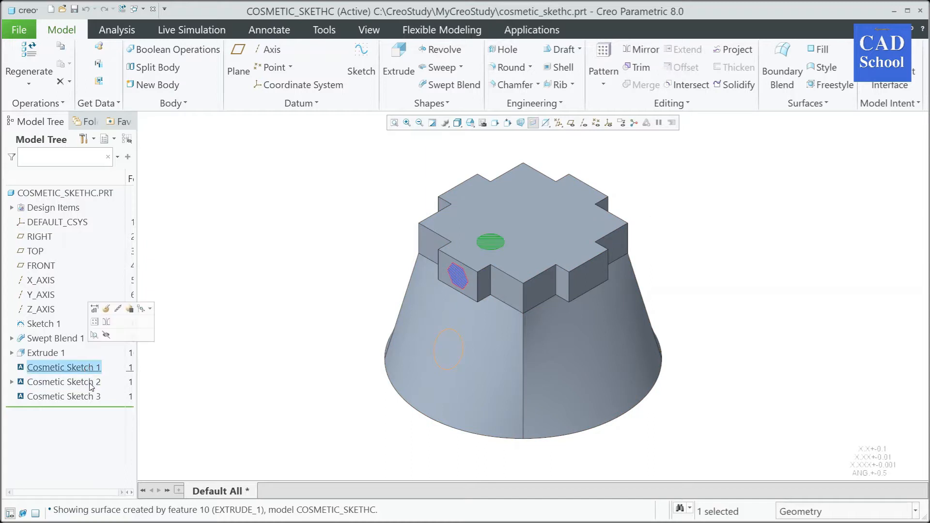
left_click(92, 386)
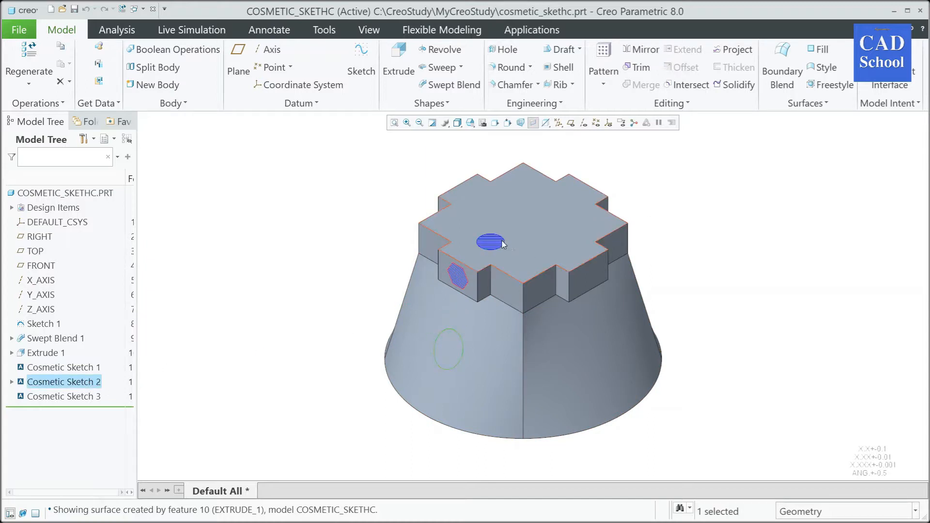
left_click(483, 260)
left_click(96, 383)
mouse_move(460, 366)
middle_mouse_down()
mouse_move(445, 324)
mouse_move(439, 352)
mouse_move(469, 338)
mouse_move(498, 276)
mouse_move(420, 373)
mouse_move(449, 358)
middle_mouse_up()
scroll(455, 345, "down", 5)
left_click(64, 397)
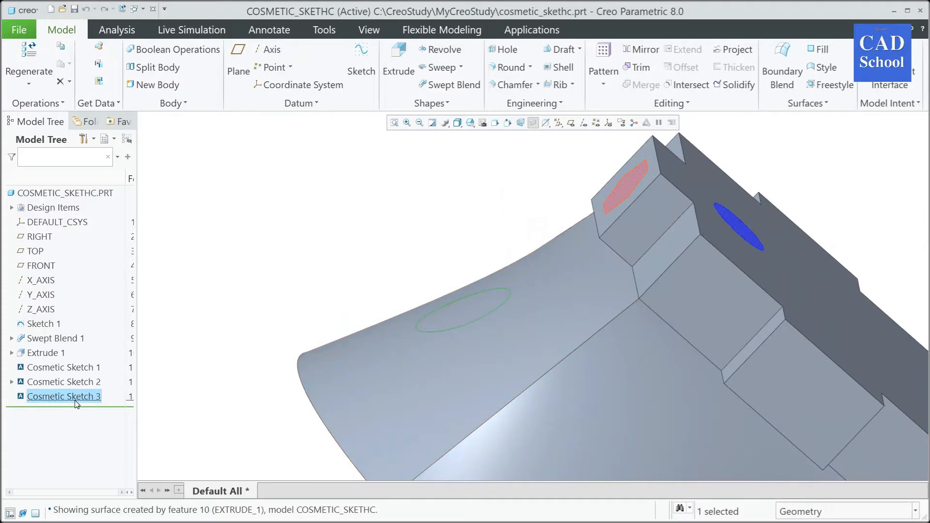
middle_click_drag(584, 252, 675, 224)
left_click(252, 240)
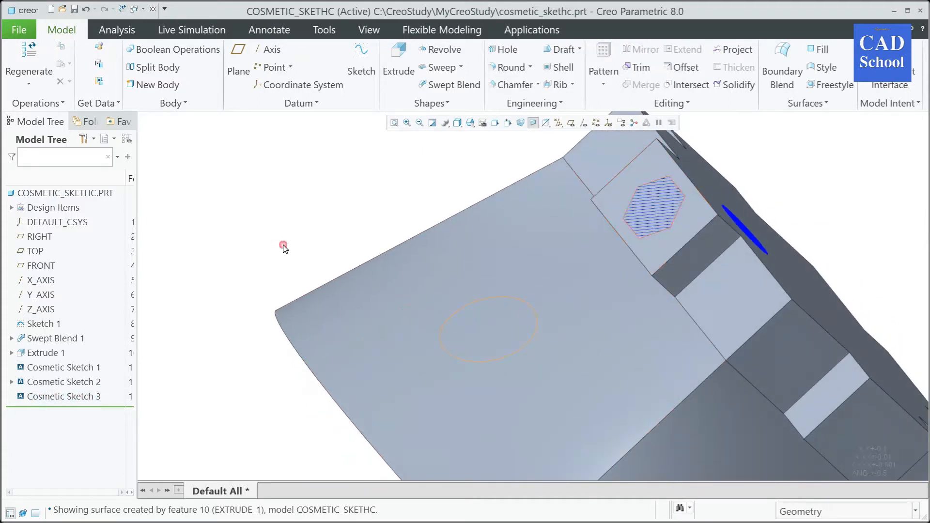
scroll(283, 246, "up", 3)
key("ctrl+d")
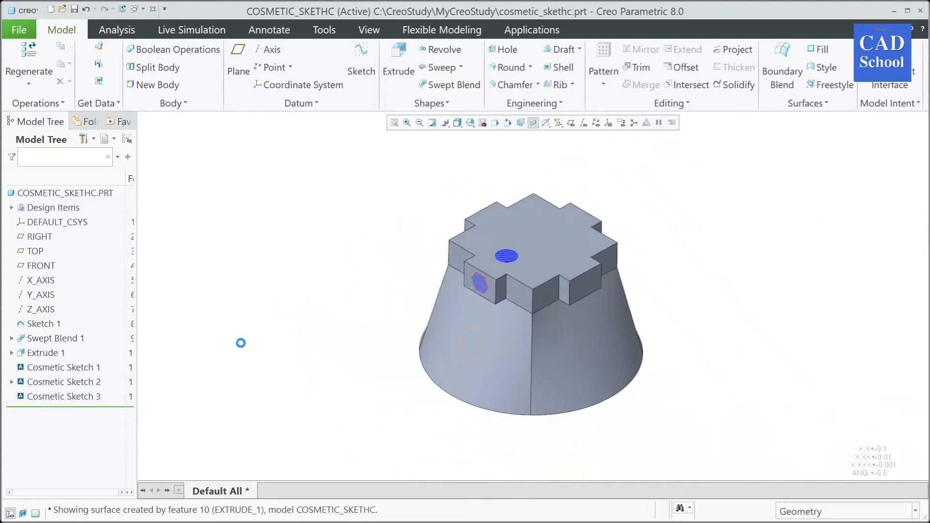
Suppress Cosmetic Sketch 1, 2 and 3 together.
left_click(79, 399)
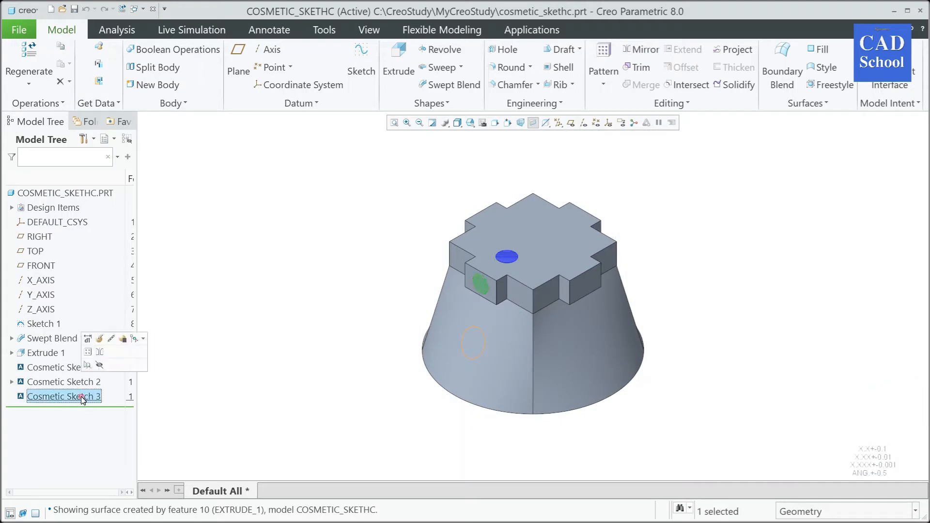
left_click(80, 382, "ctrl")
left_click(74, 369, "ctrl")
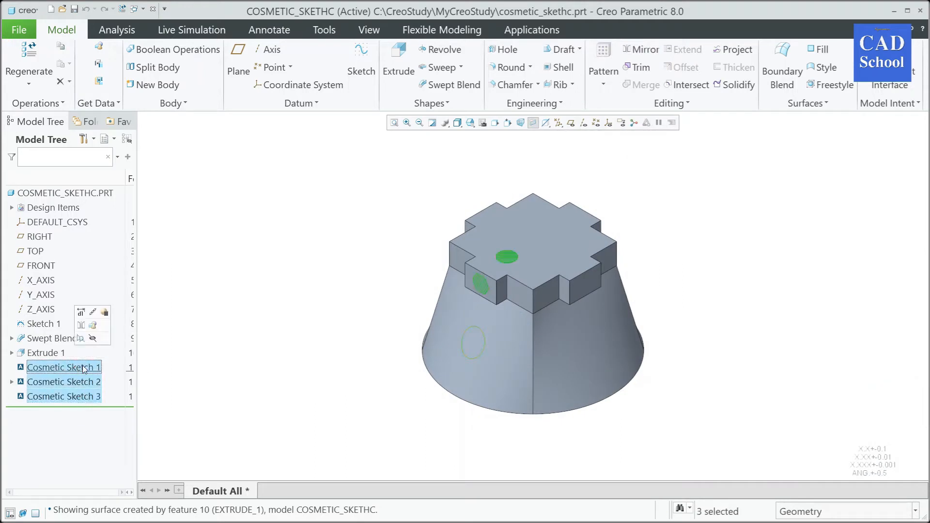
left_click(104, 326)
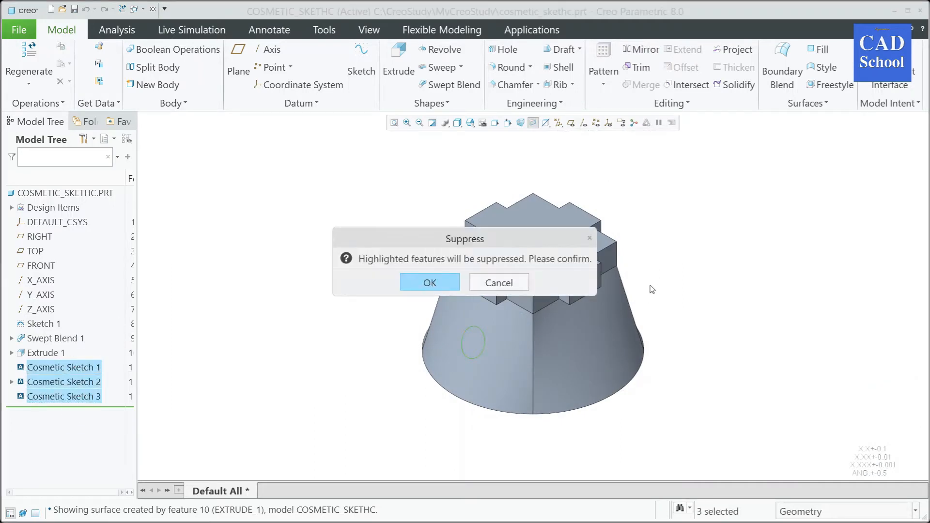
left_click(435, 284)
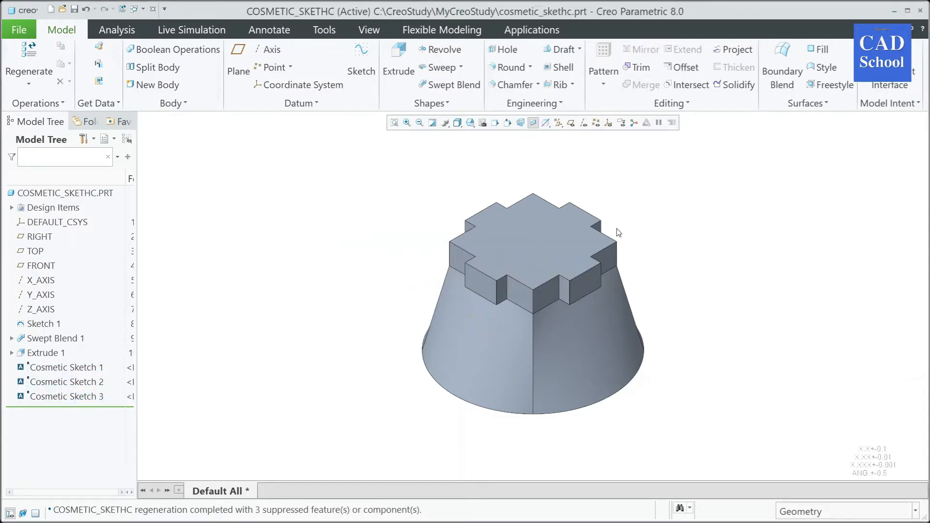
Start a new cosmetic sketch on the flat top face of Extrude 1.
scroll(515, 242, "down", 2)
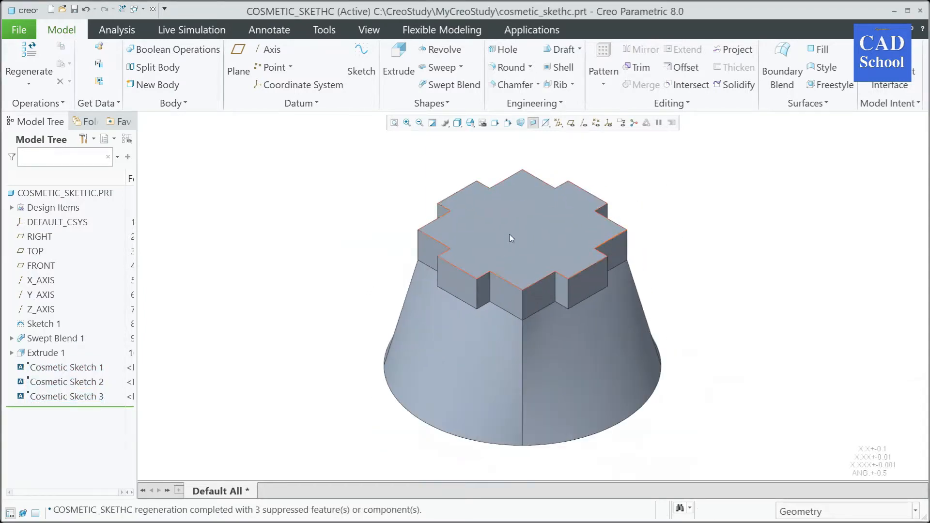
left_click(559, 104)
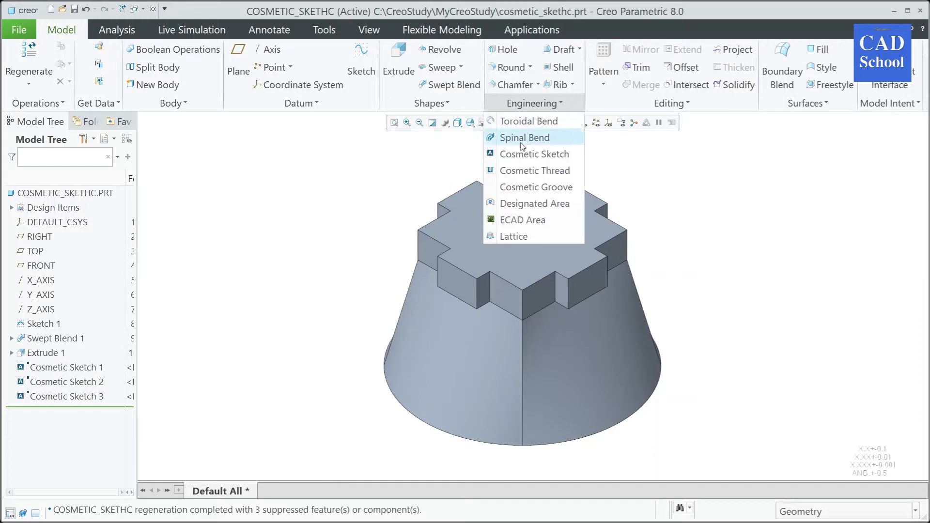
left_click(547, 155)
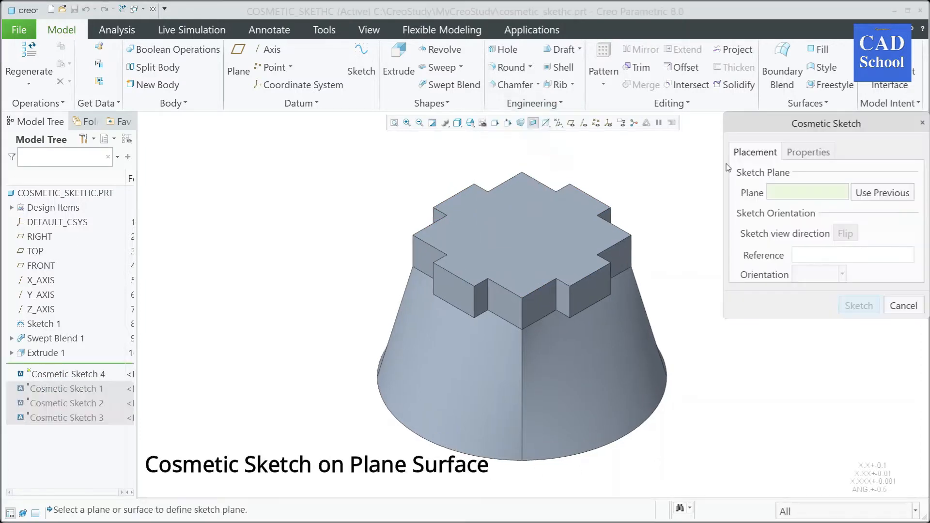
left_click(535, 241)
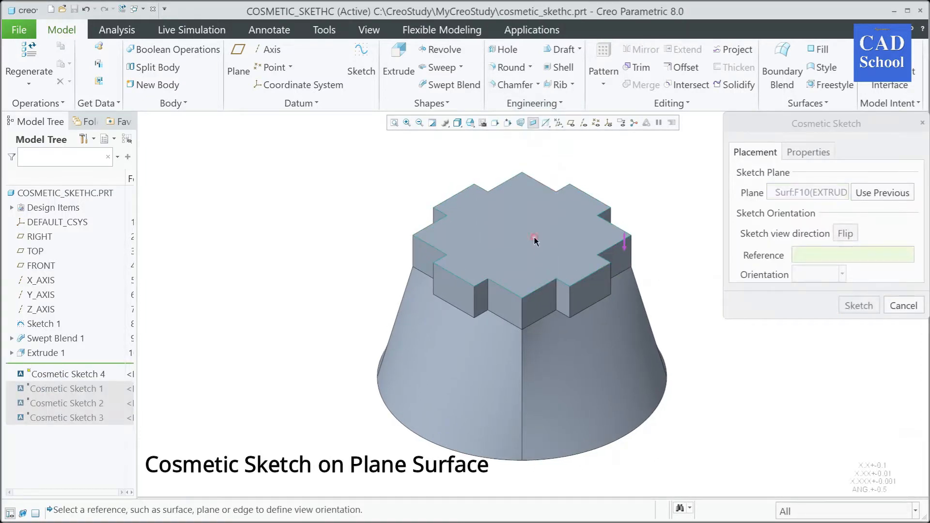
left_click(858, 306)
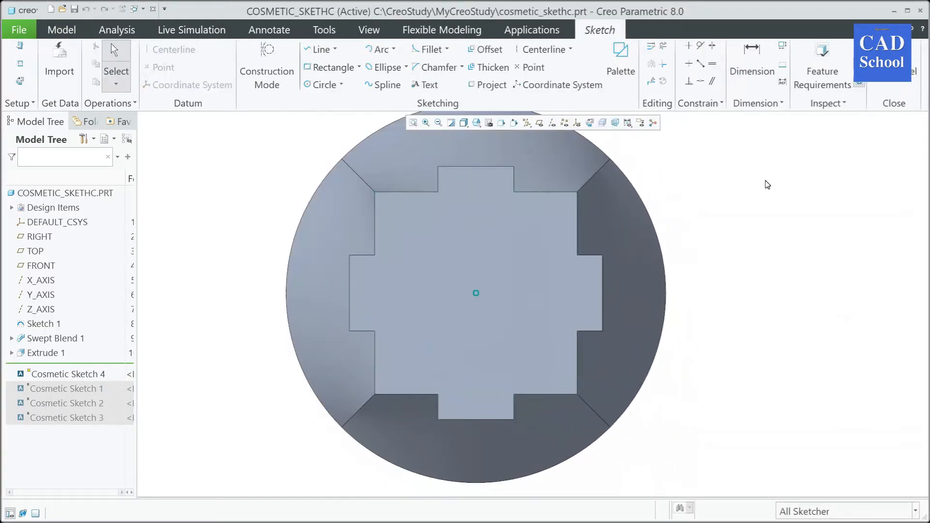
Add the RIGHT and FRONT datum planes as references for the cosmetic sketch.
right_click(766, 184)
right_click(754, 223)
left_click(691, 272)
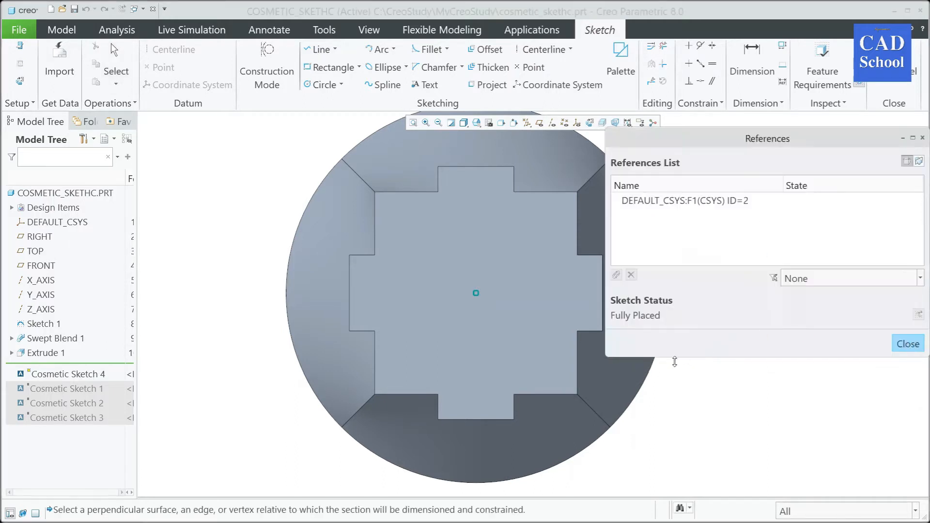
left_click(36, 238)
left_click(40, 267)
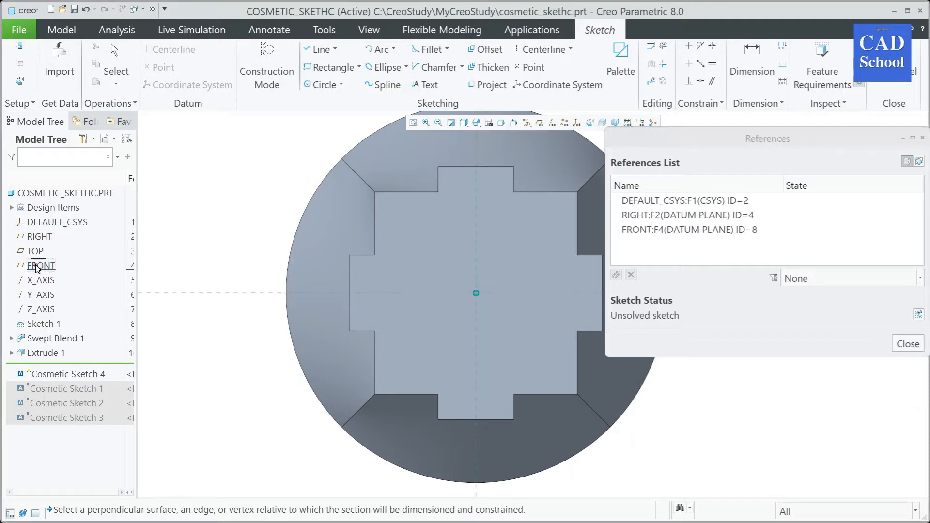
left_click(898, 345)
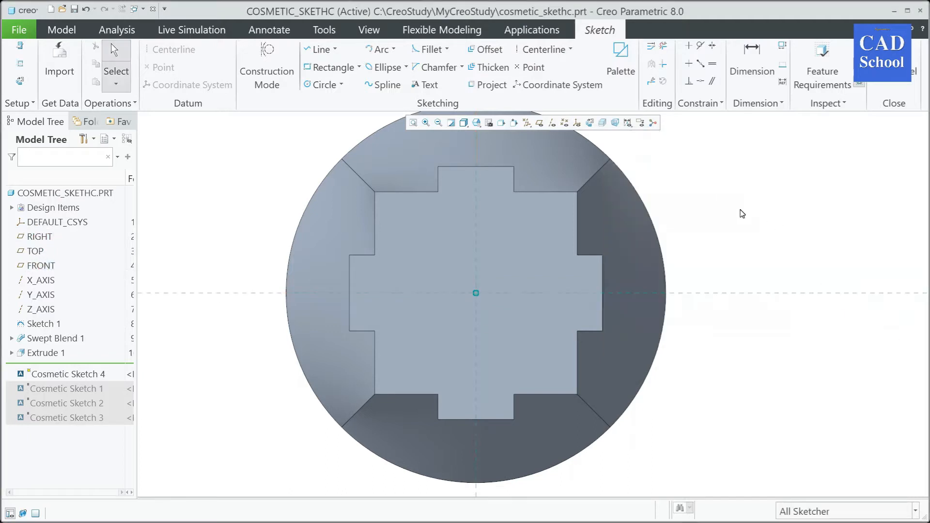
Sketch a circle centred on the vertical reference above the origin and set its diameter to 15.
right_click(742, 212)
left_click(677, 234)
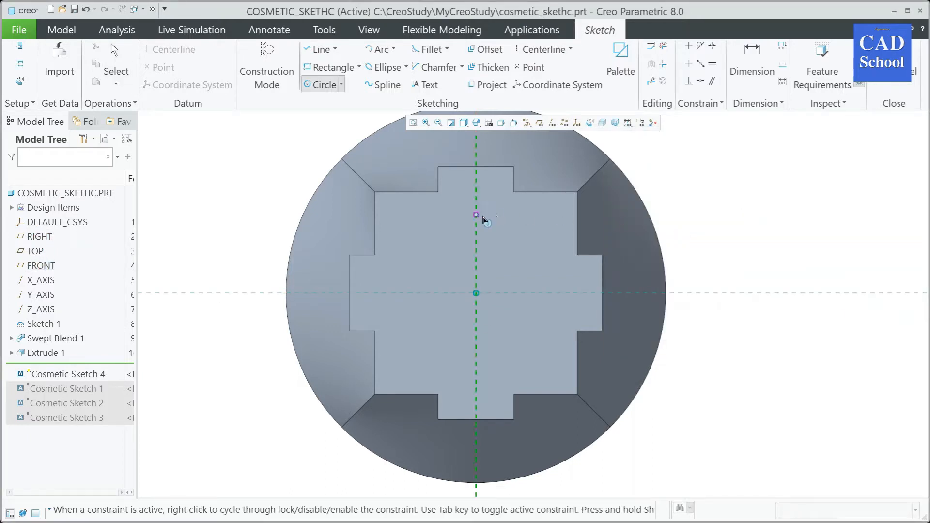
left_click(476, 214)
left_click(483, 200)
middle_click(454, 211)
double_click(435, 199)
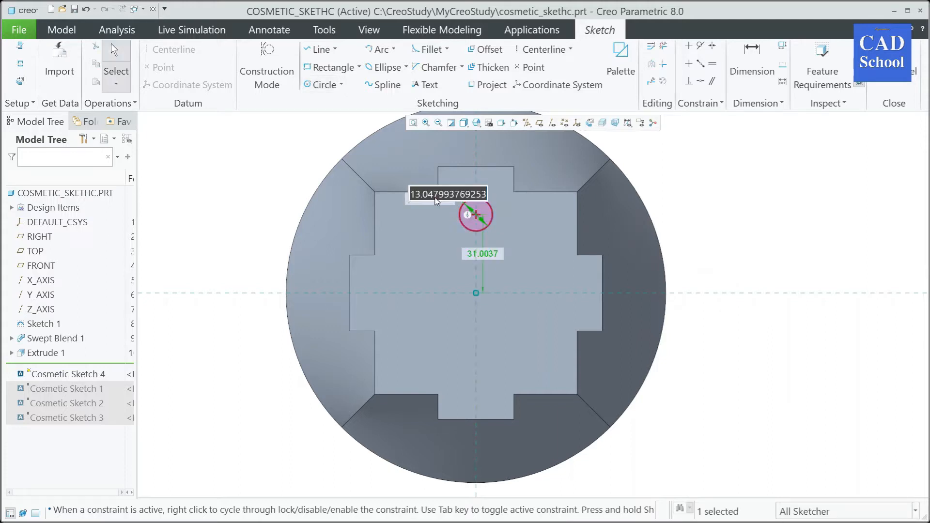
type("15")
key("Return")
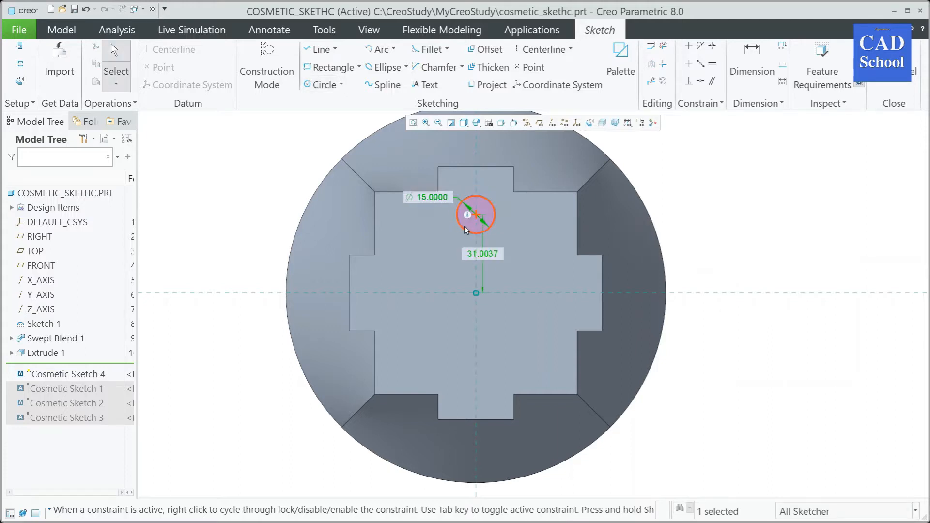
Set the circle centre's distance from the horizontal reference to 25, finish the cosmetic sketch and restore the default orientation.
double_click(482, 257)
type("25")
key("Return")
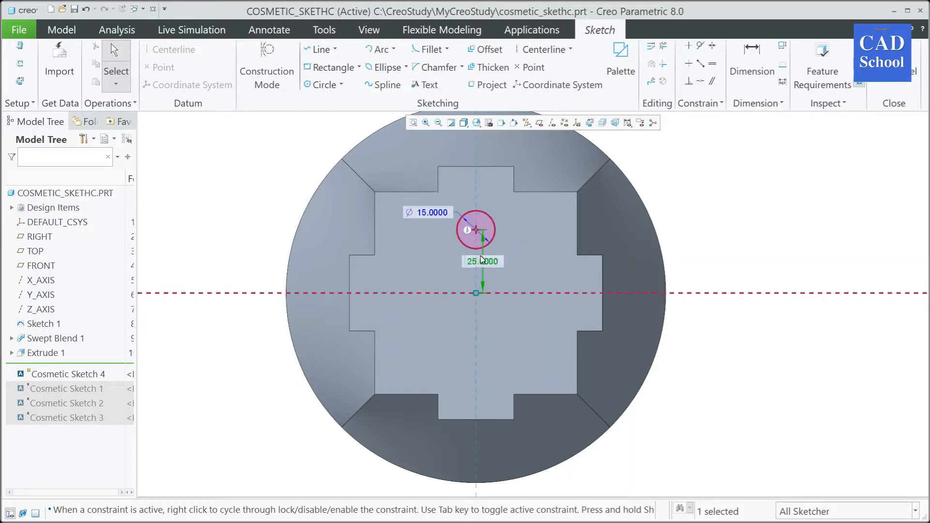
left_click(764, 240)
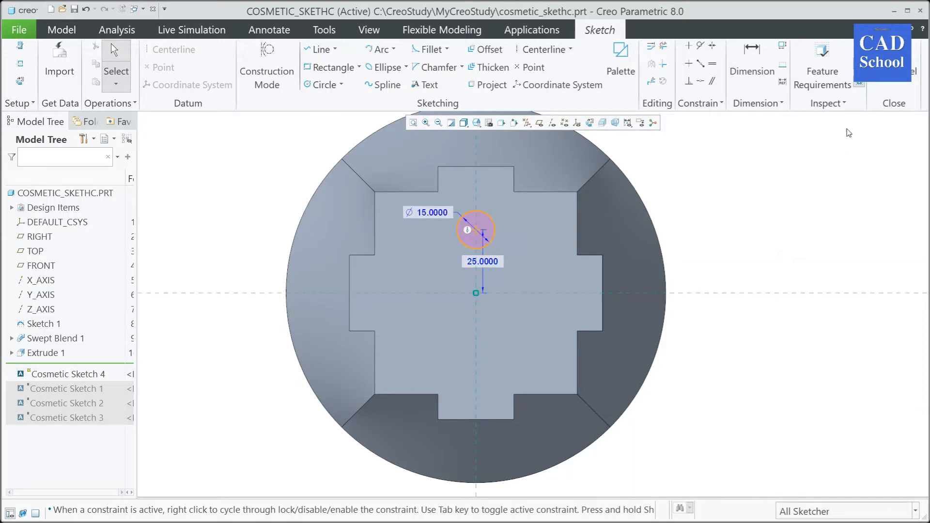
left_click(880, 70)
left_click(814, 187)
key("ctrl+d")
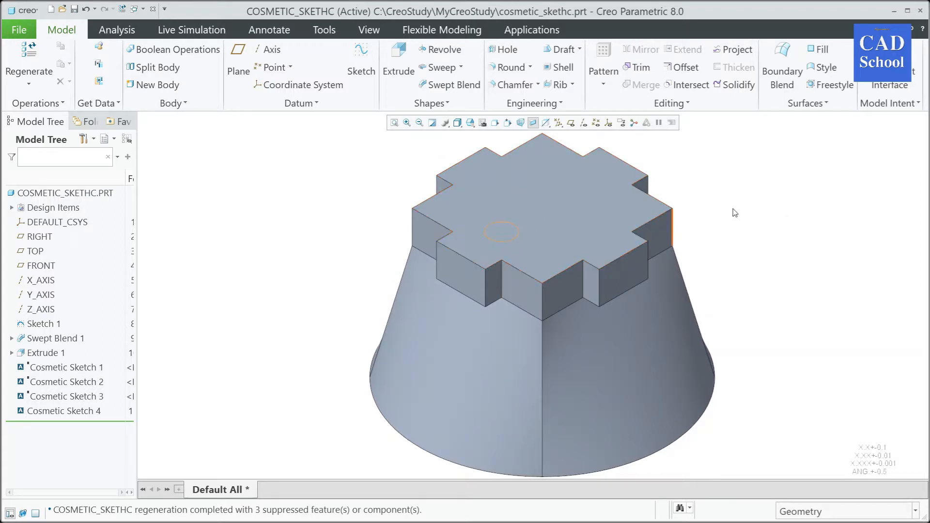
Reopen Cosmetic Sketch 4 for editing and add a centre rectangle, a square about 24.5 wide, around the circle.
scroll(754, 186, "up", 1)
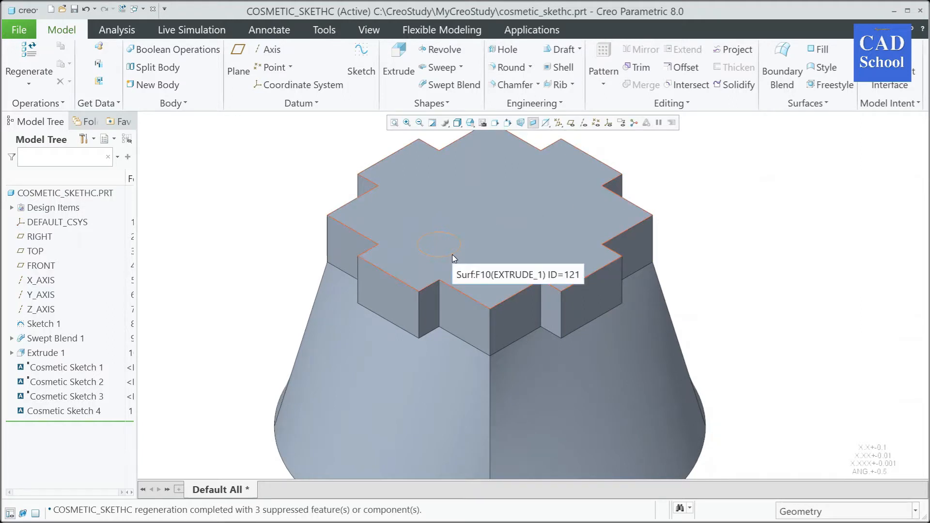
left_click(72, 412)
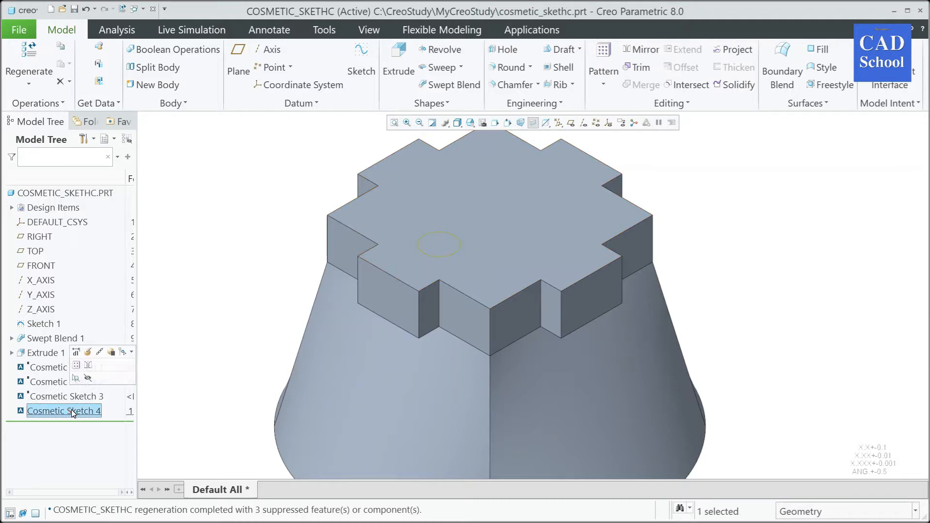
left_click(76, 353)
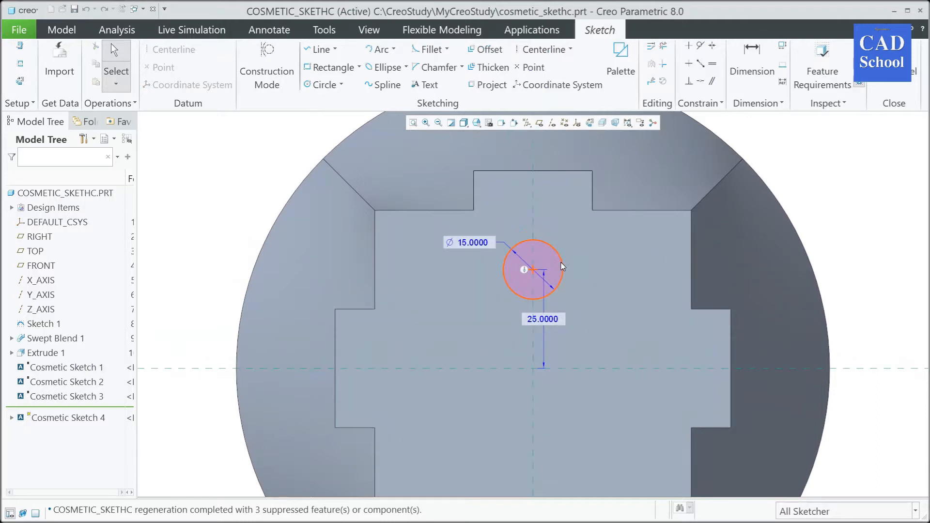
right_click(835, 202)
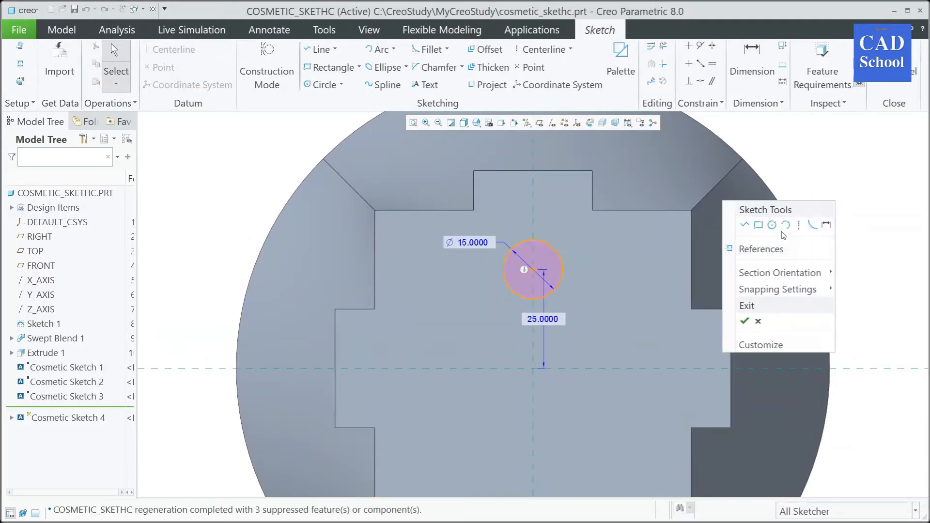
left_click(359, 67)
left_click(301, 119)
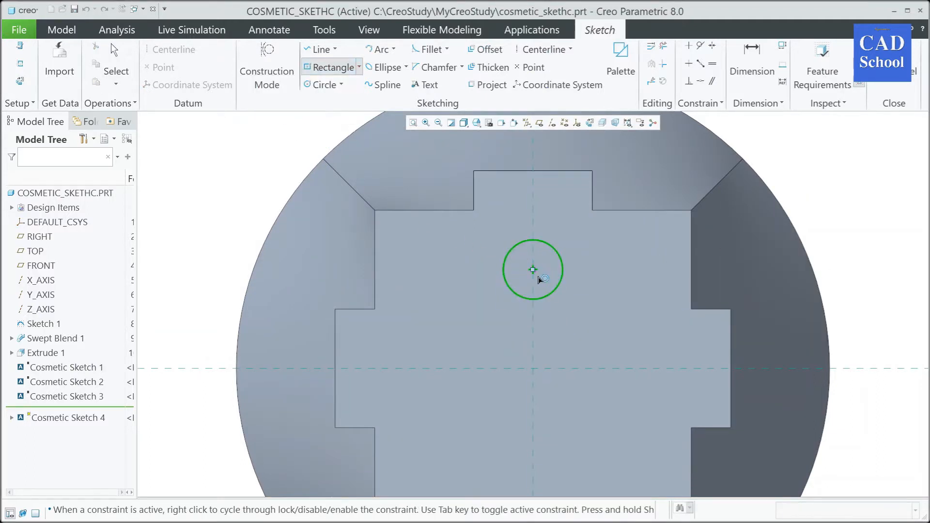
left_click(539, 278)
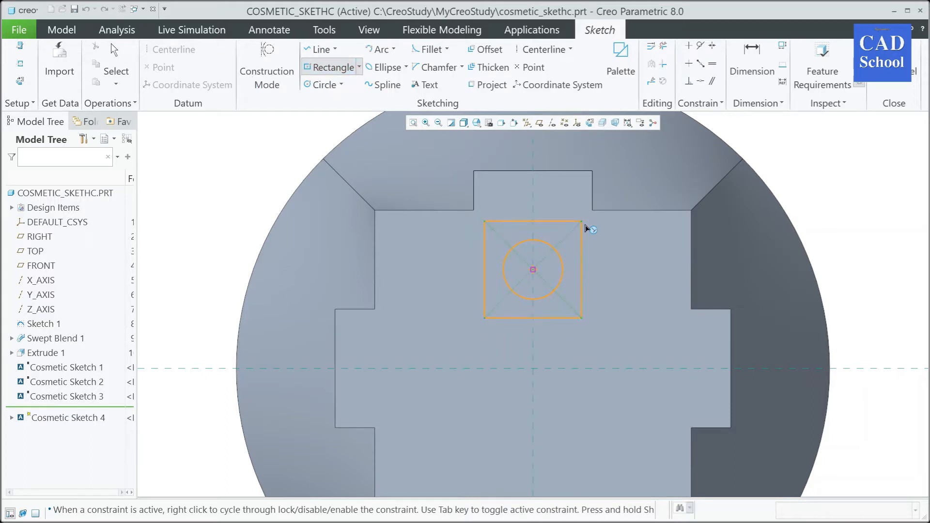
left_click(581, 223)
middle_click(583, 226)
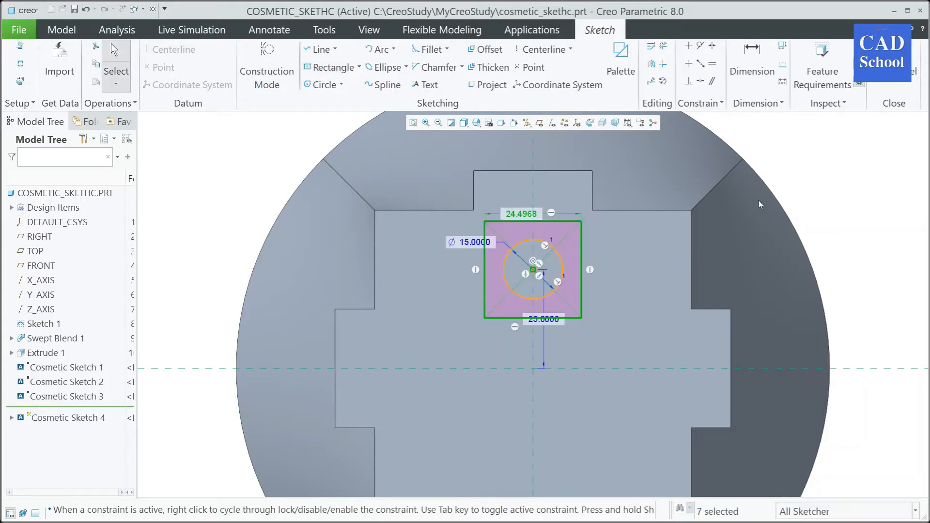
Insert a 6-sided hexagon from the sketcher palette at the circle's centre, with a scaling factor of about 11.03.
left_click(621, 54)
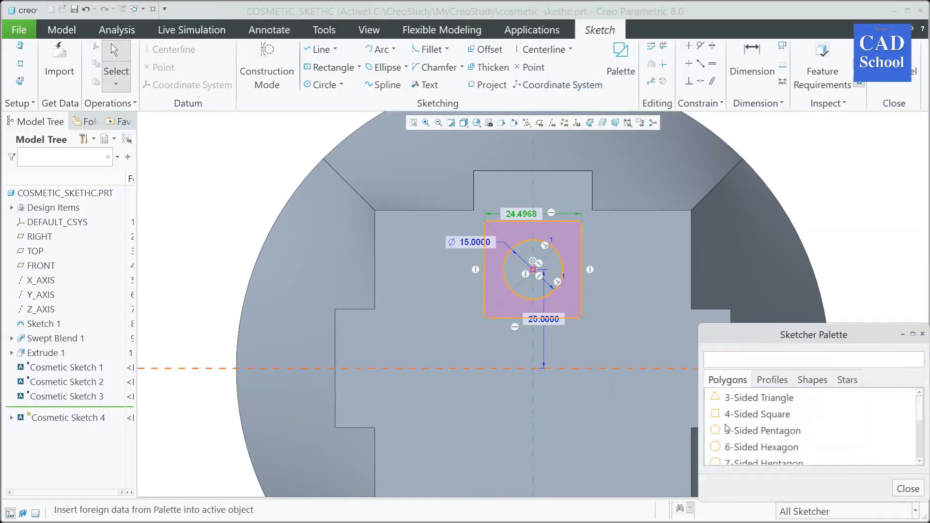
left_click(750, 448)
mouse_move(749, 449)
left_mouse_down()
mouse_move(721, 262)
mouse_move(533, 269)
left_mouse_up()
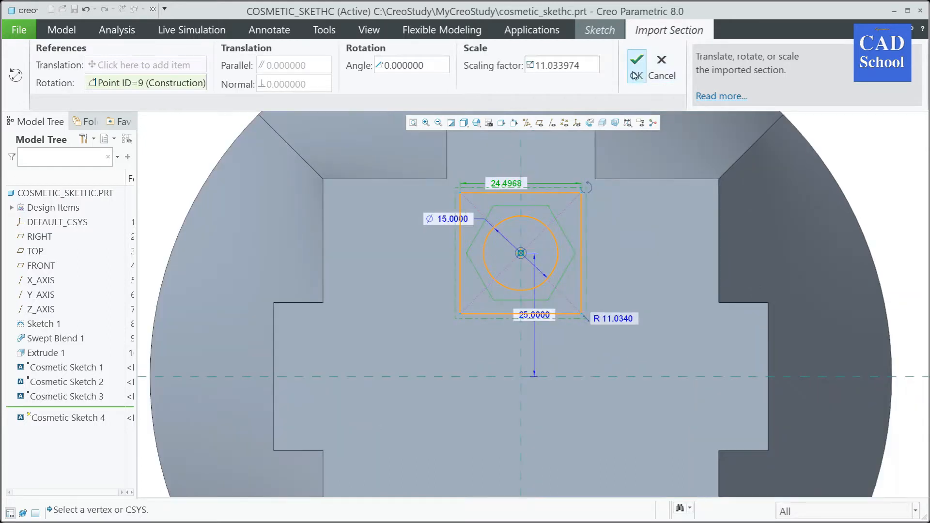
left_click(637, 68)
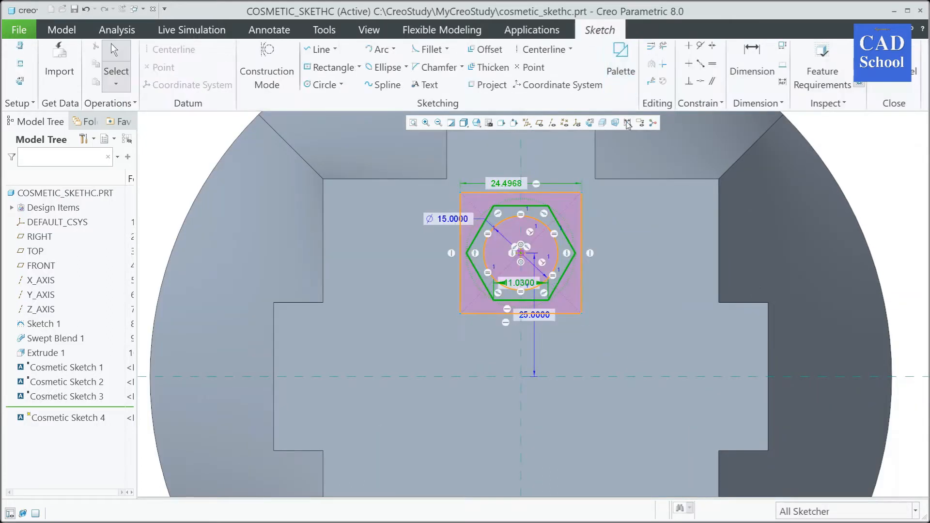
Set the square's width to 25 and the hexagon's side length to 10.
double_click(506, 184)
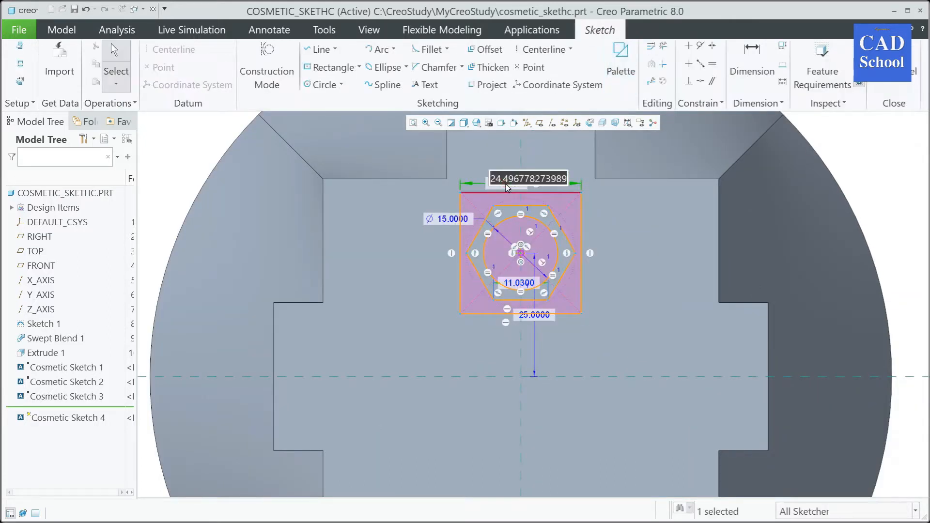
type("25")
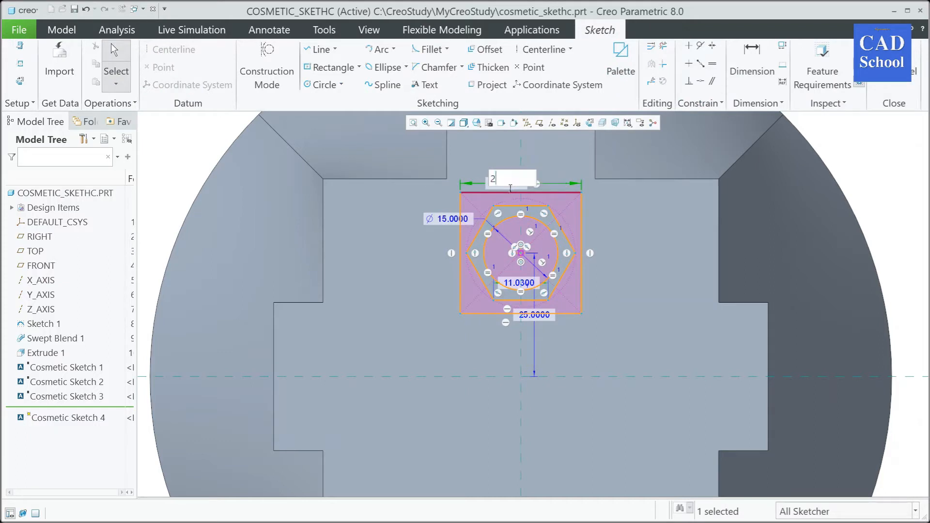
key("Return")
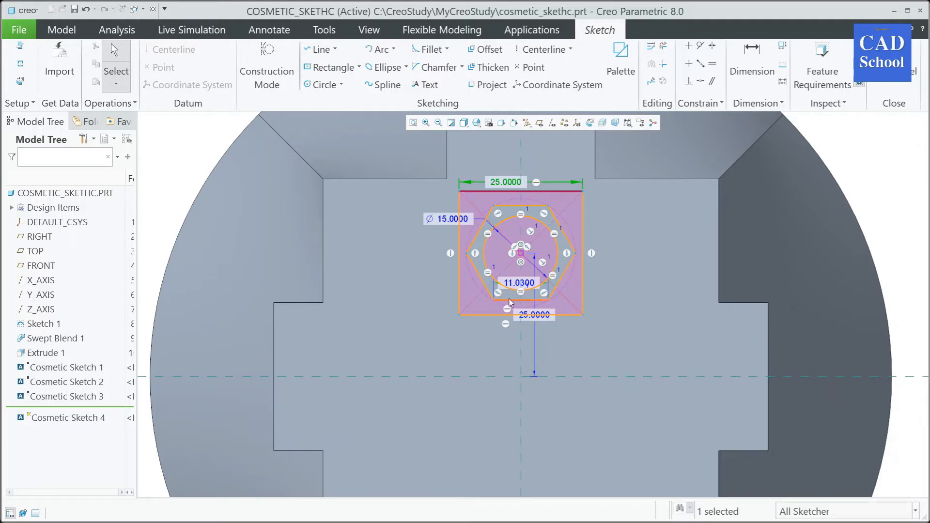
double_click(515, 286)
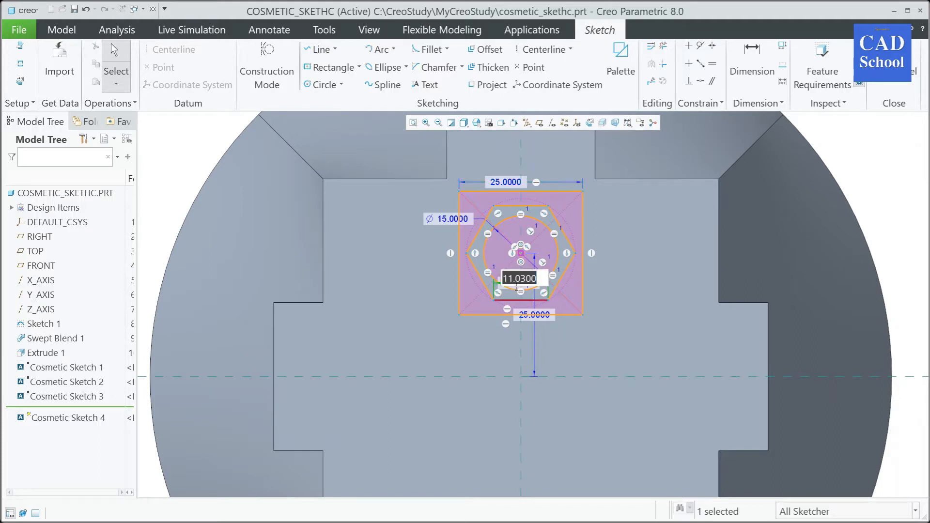
type("10")
key("Return")
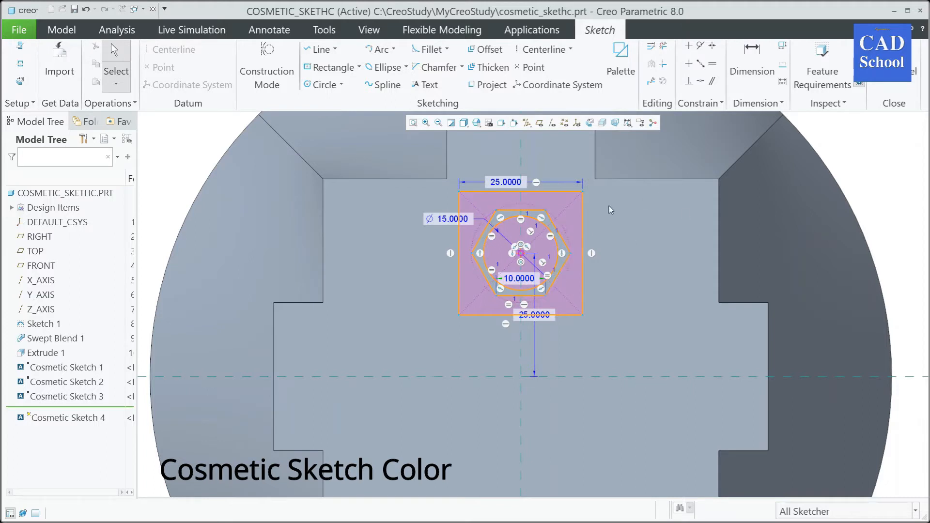
Open the circle's line style properties and define a new user-defined green colour with RGB 132.6, 219.3, 124.9.
left_click(559, 244)
right_click(559, 244)
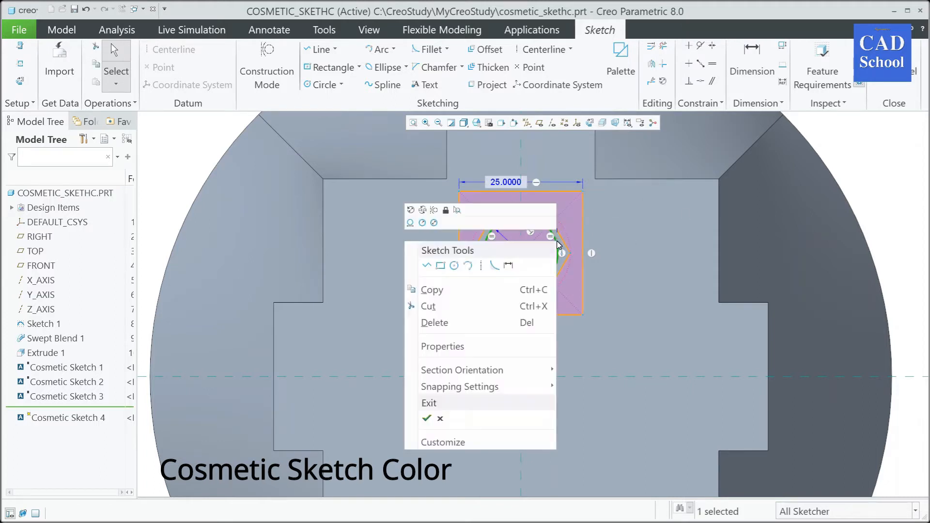
left_click(437, 346)
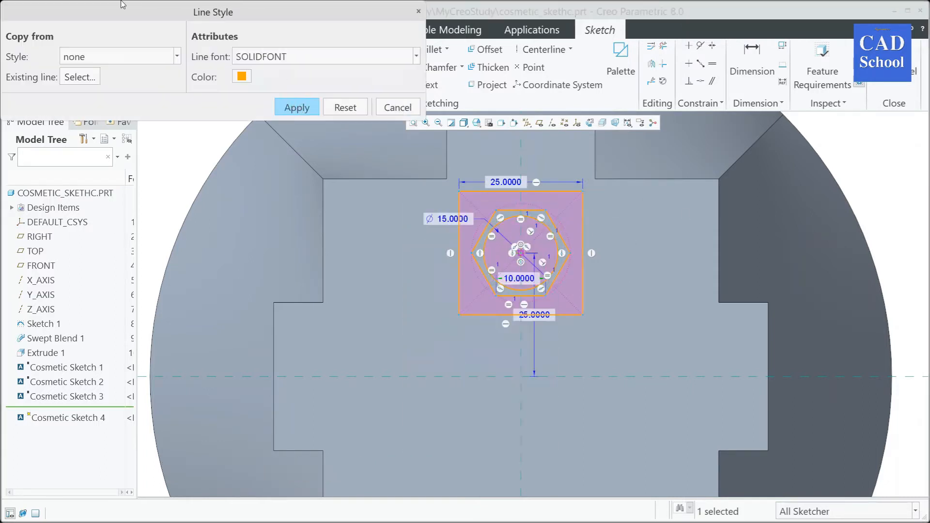
left_click(242, 77)
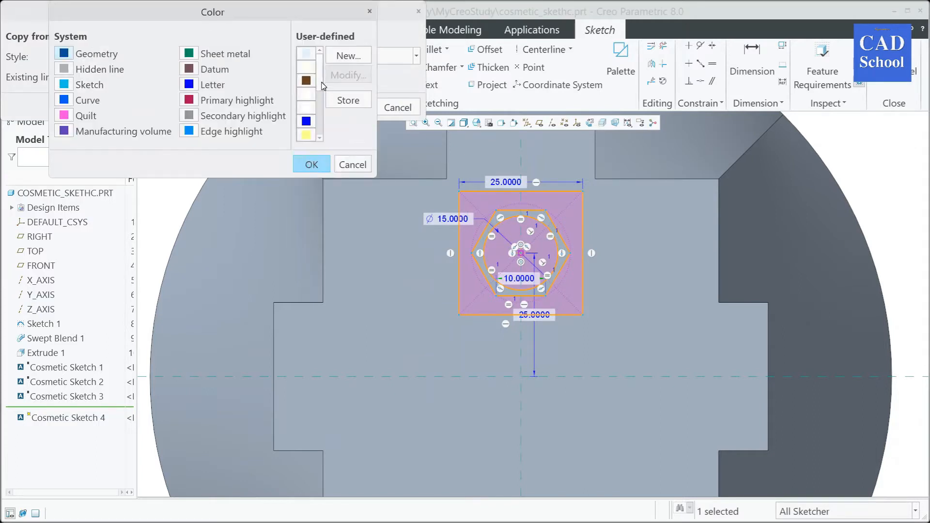
scroll(320, 68, "down", 3)
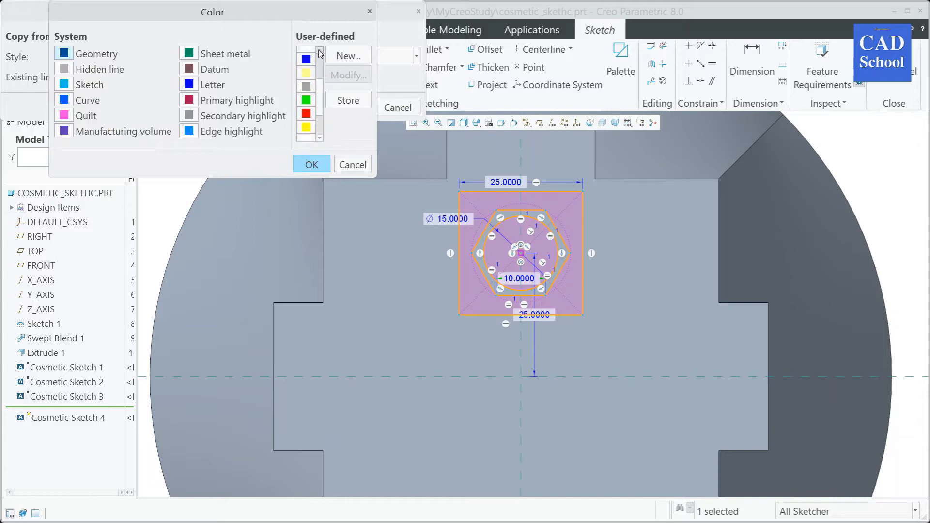
left_click(346, 57)
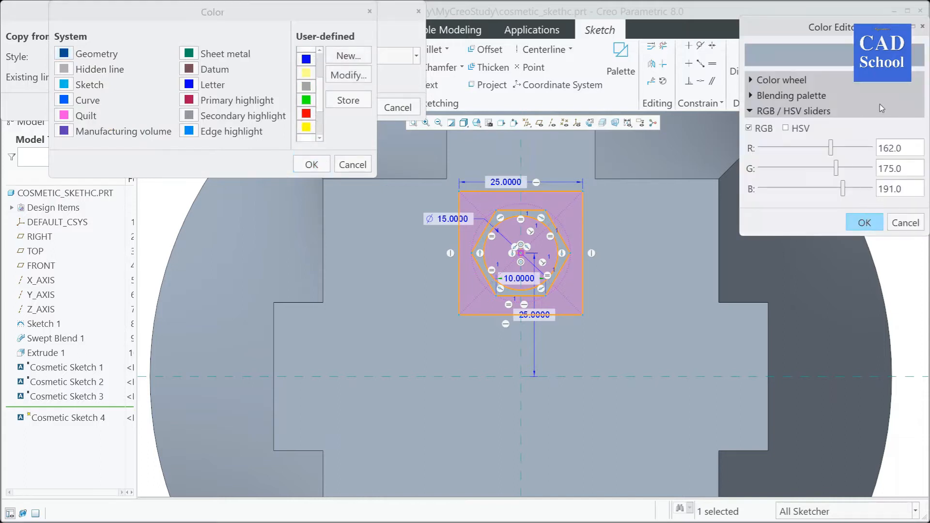
left_click_drag(837, 169, 819, 149)
left_click_drag(843, 189, 815, 189)
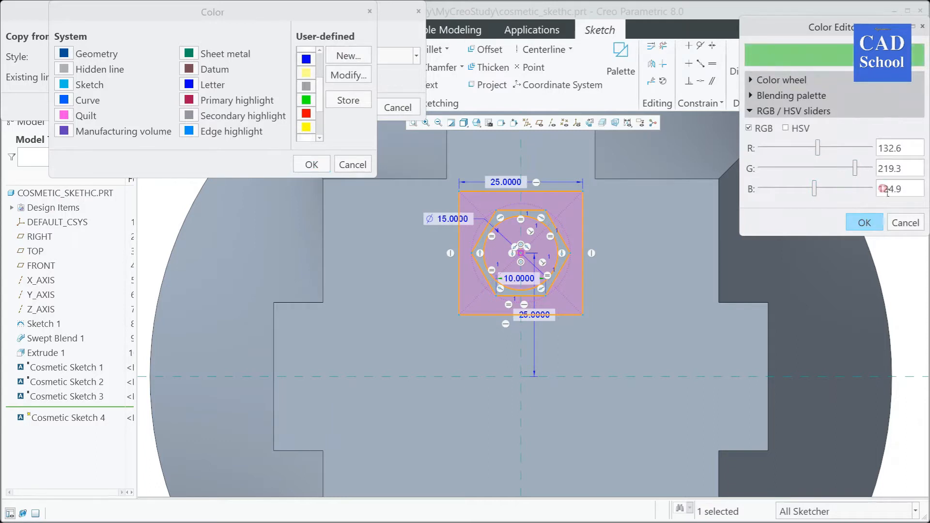
left_click(868, 224)
Apply the user-defined red colour to the circle's solid line.
scroll(322, 107, "down", 3)
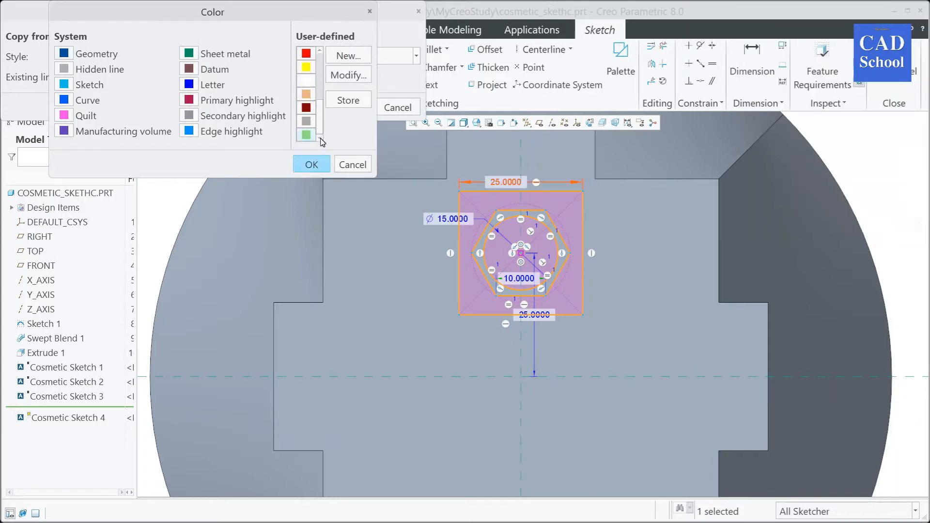
scroll(323, 92, "up", 3)
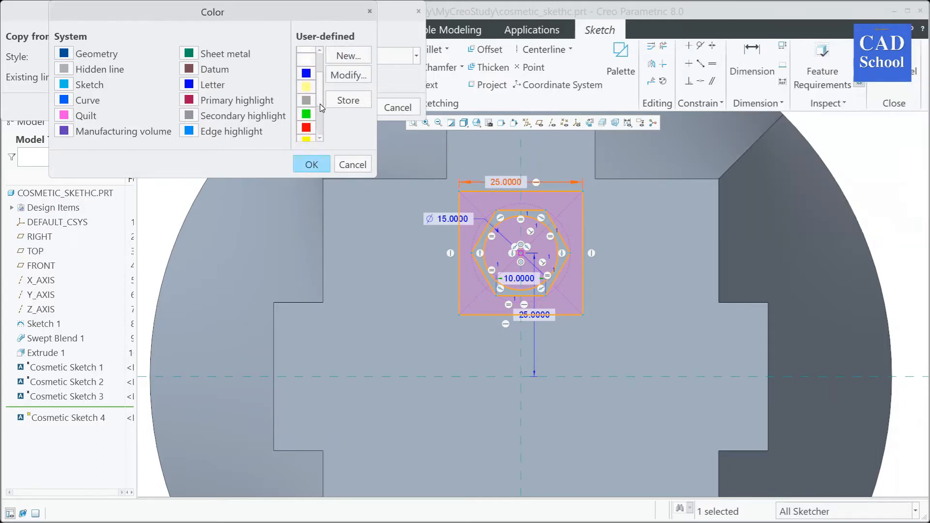
left_click(311, 159)
left_click(297, 108)
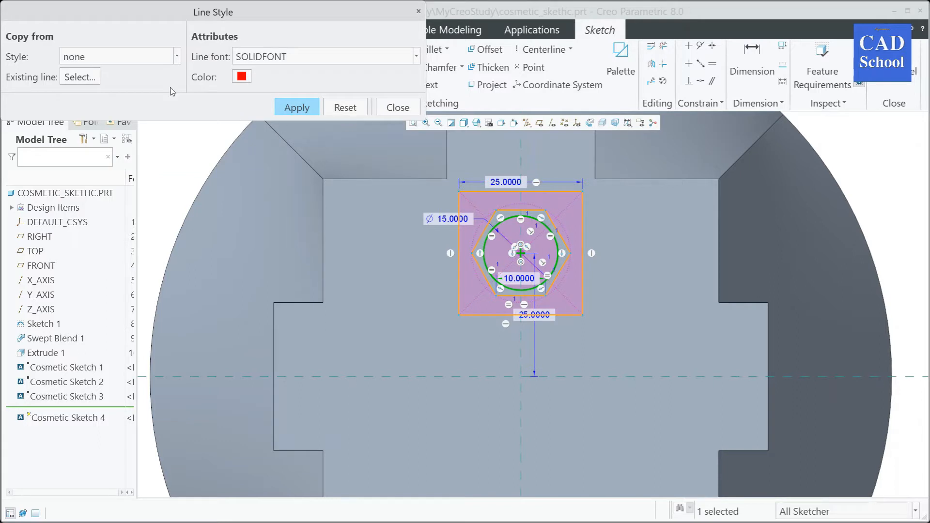
Apply the Phantom line style to the circle and colour it with the user-defined red.
left_click(177, 57)
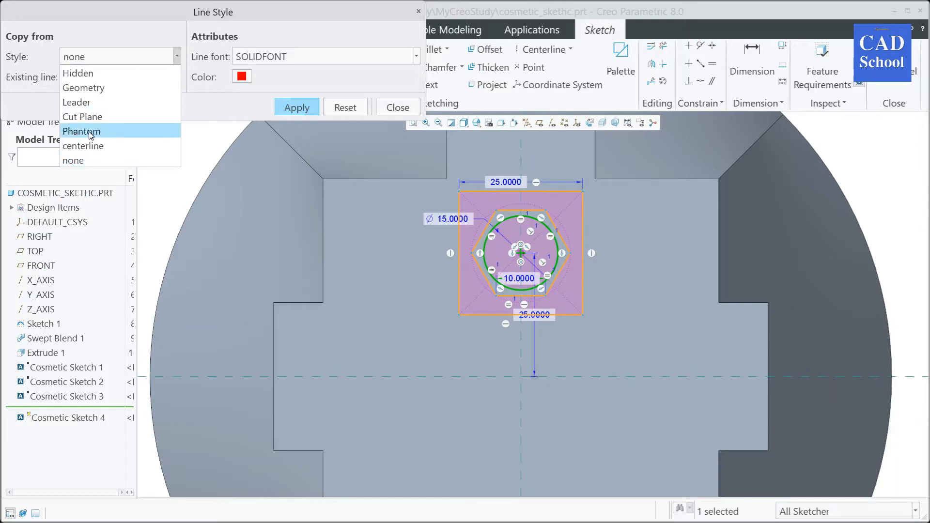
left_click(91, 135)
left_click(303, 115)
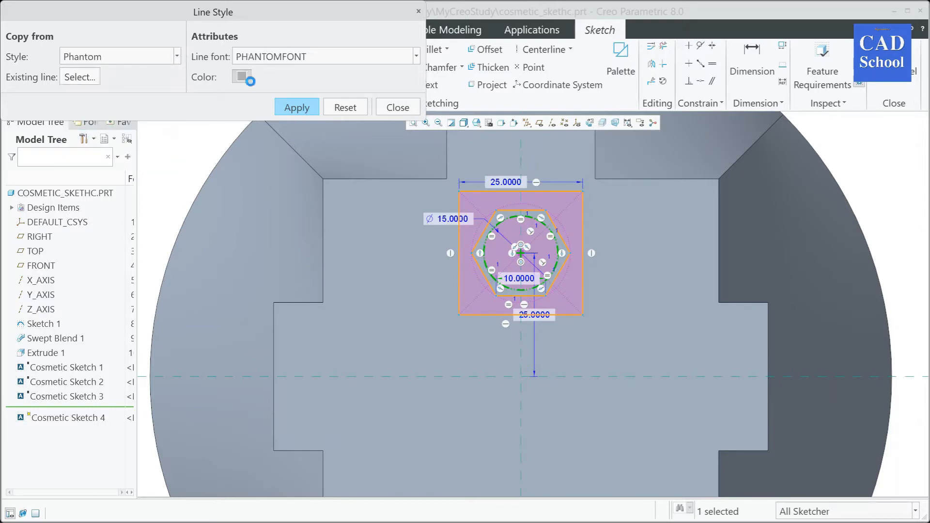
left_click(242, 76)
scroll(319, 77, "down", 3)
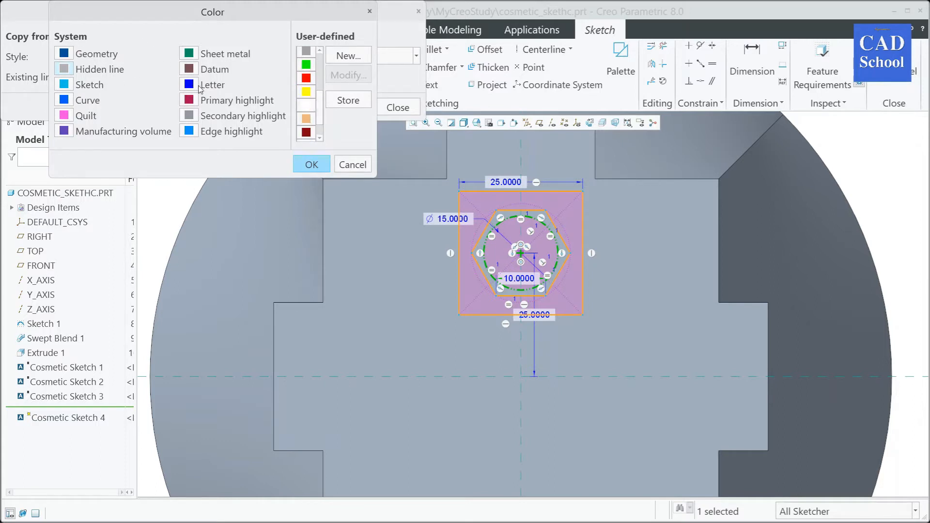
left_click(306, 78)
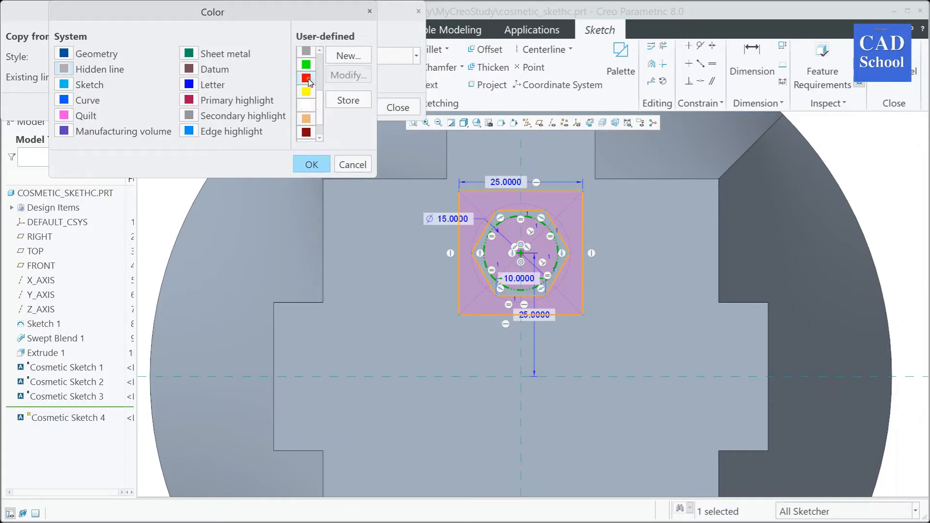
left_click(310, 165)
left_click(306, 113)
left_click(406, 109)
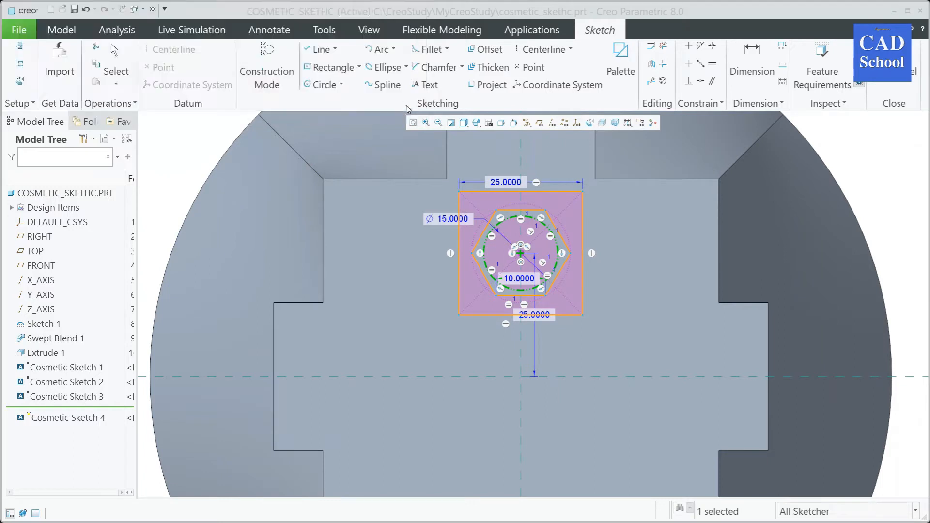
Colour the hexagon's bottom and lower-right edges with the user-defined bright green, keeping SOLIDFONT as the line font.
scroll(570, 274, "up", 2)
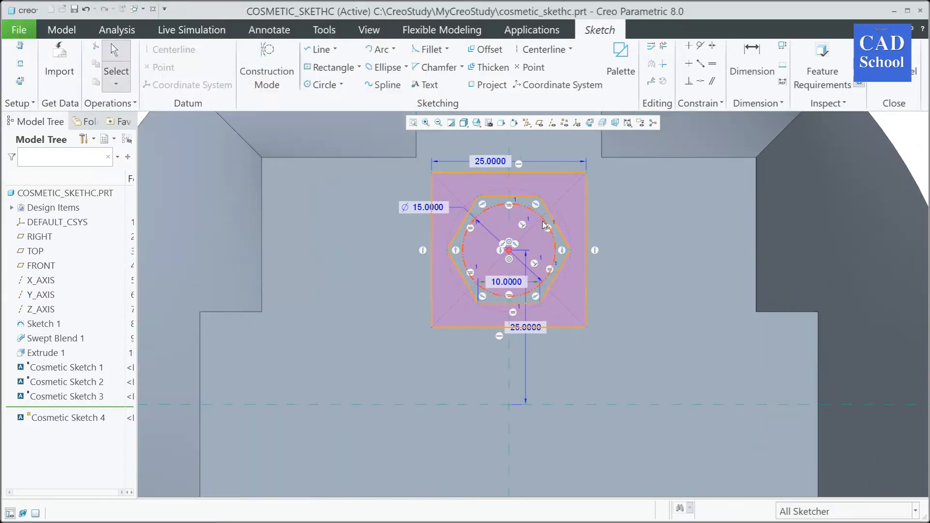
scroll(536, 209, "up", 2)
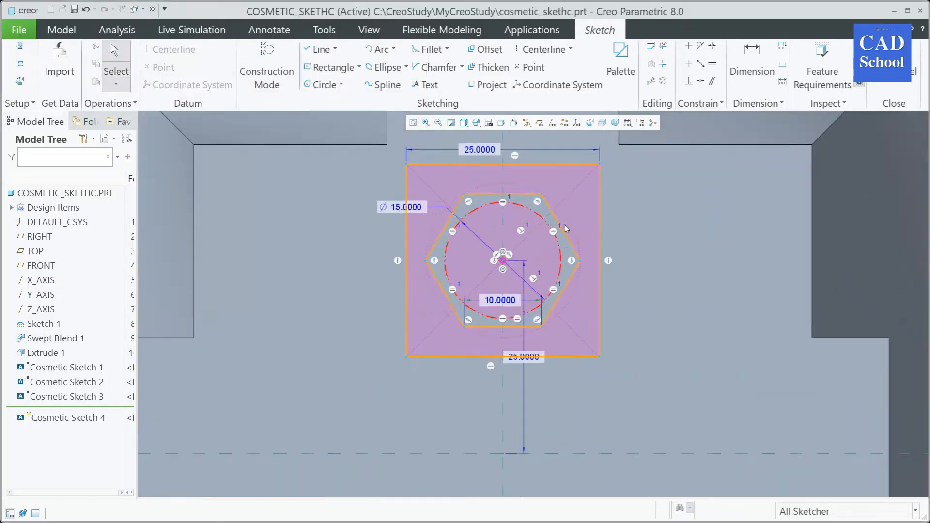
left_click(557, 301)
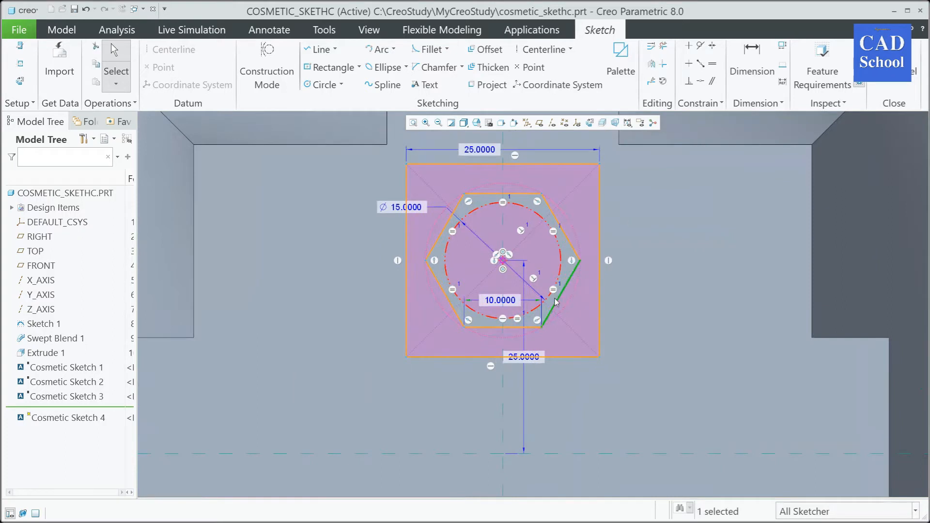
left_click(515, 328)
left_click(561, 298, "ctrl")
right_click(557, 303)
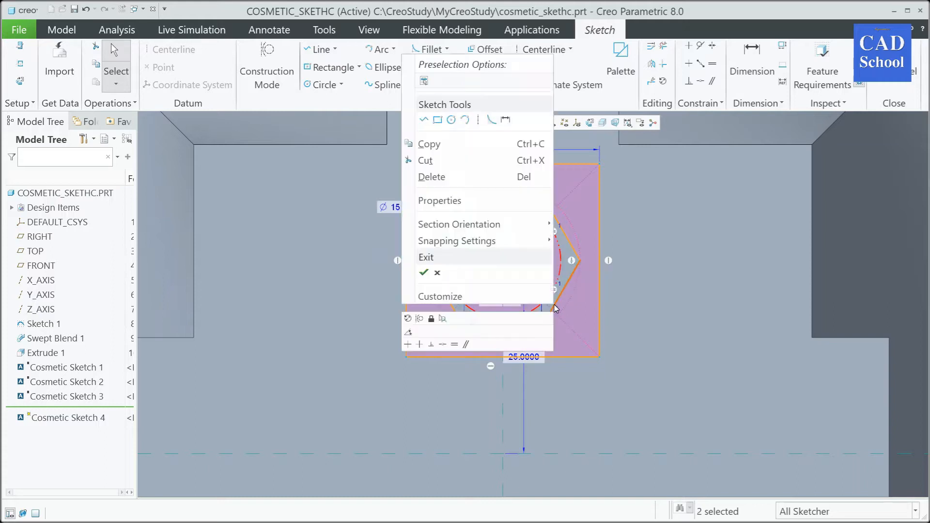
left_click(451, 201)
left_click(241, 76)
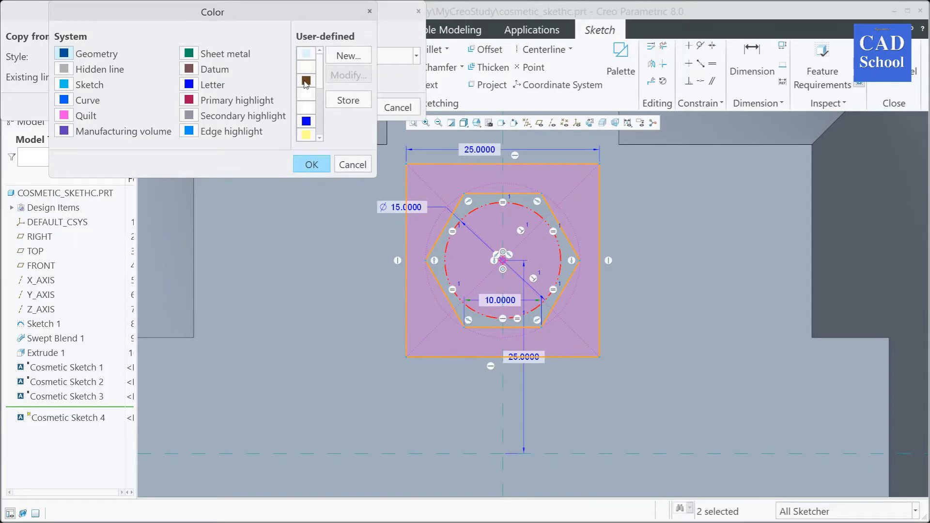
left_click_drag(318, 78, 318, 103)
left_click(301, 98)
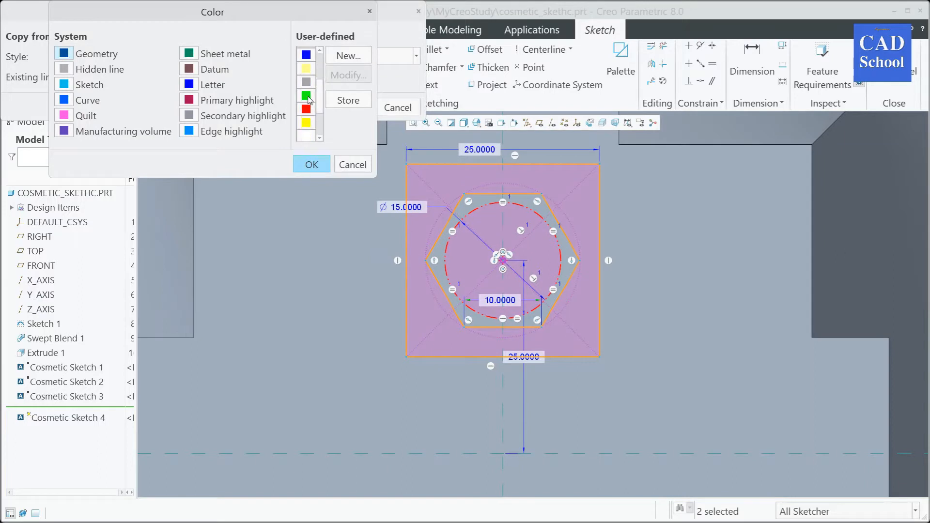
left_click(314, 166)
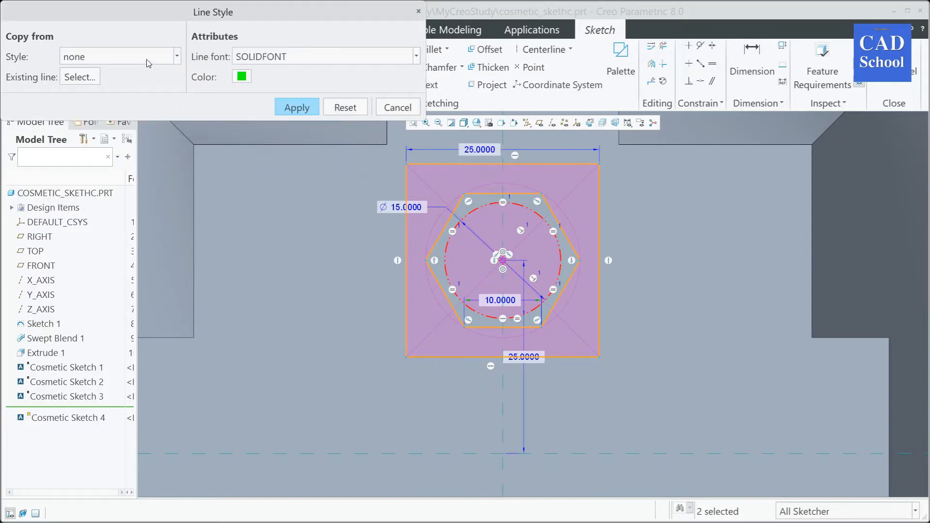
left_click(178, 57)
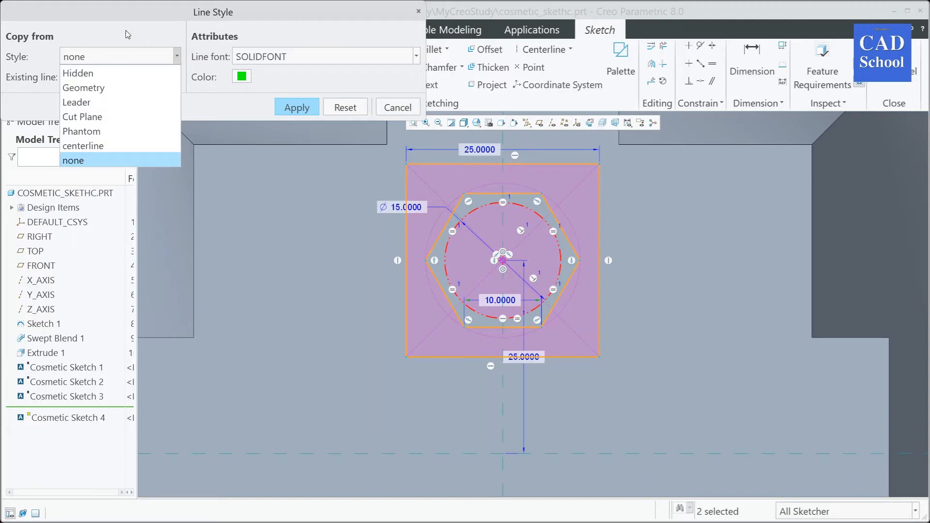
left_click(104, 54)
left_click(306, 108)
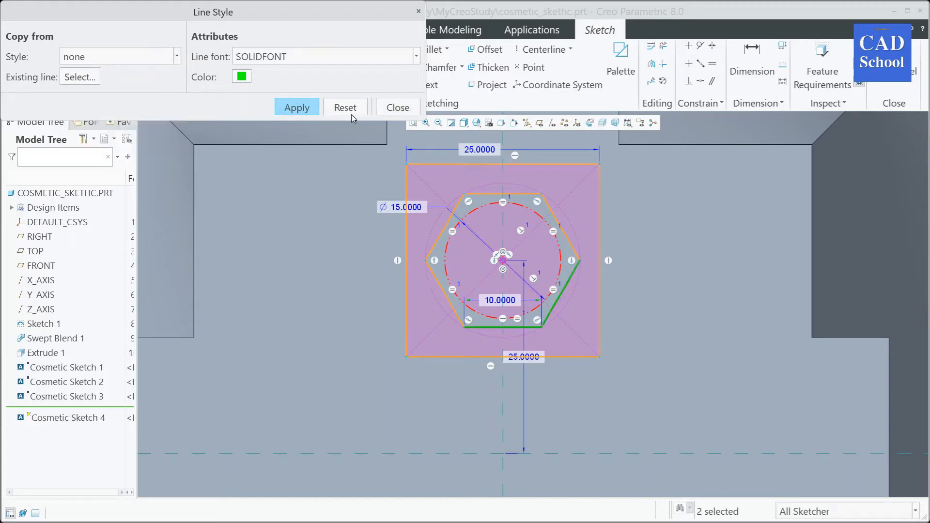
left_click(398, 108)
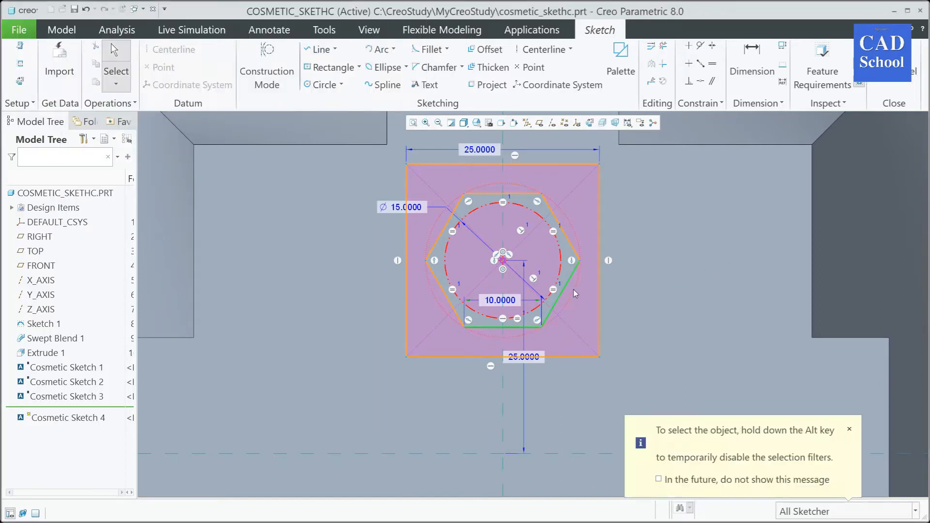
left_click(849, 429)
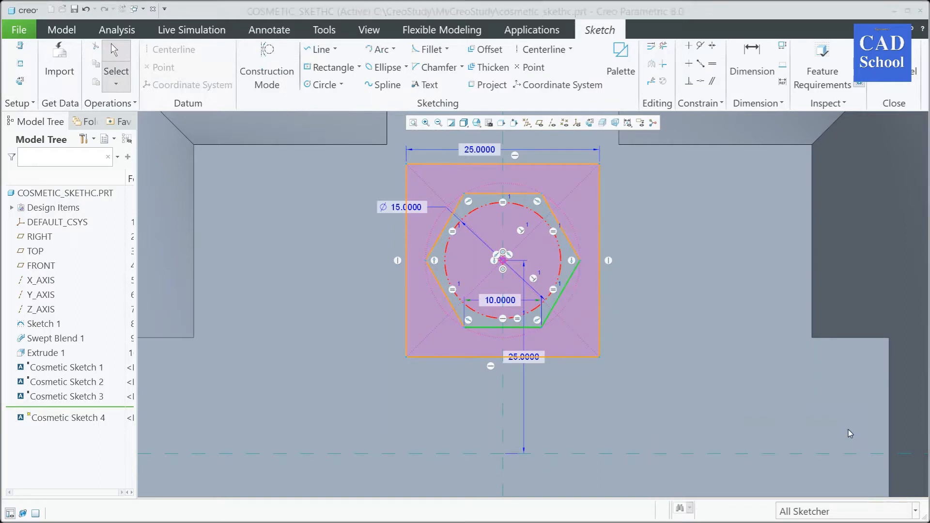
Colour all six hexagon edges with the user-defined bright green, keeping SOLIDFONT as the line font.
left_click(573, 255)
left_click(573, 255, "ctrl")
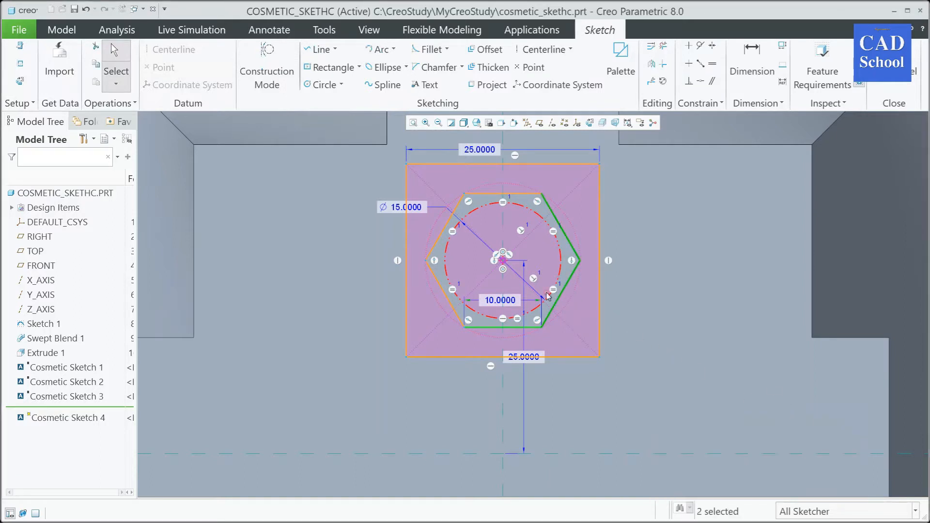
left_click(530, 327, "ctrl")
left_click(455, 308, "ctrl")
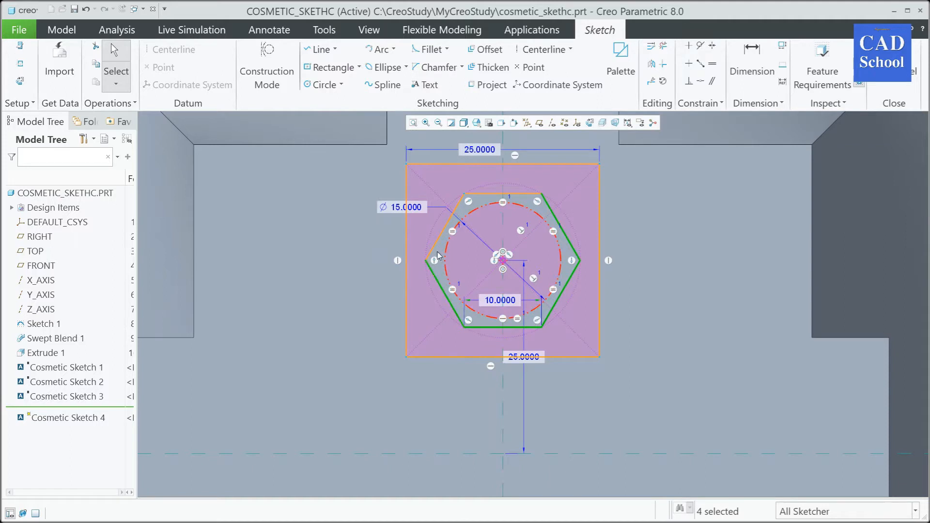
left_click(438, 251, "ctrl")
left_click(501, 194, "ctrl")
right_click(496, 194)
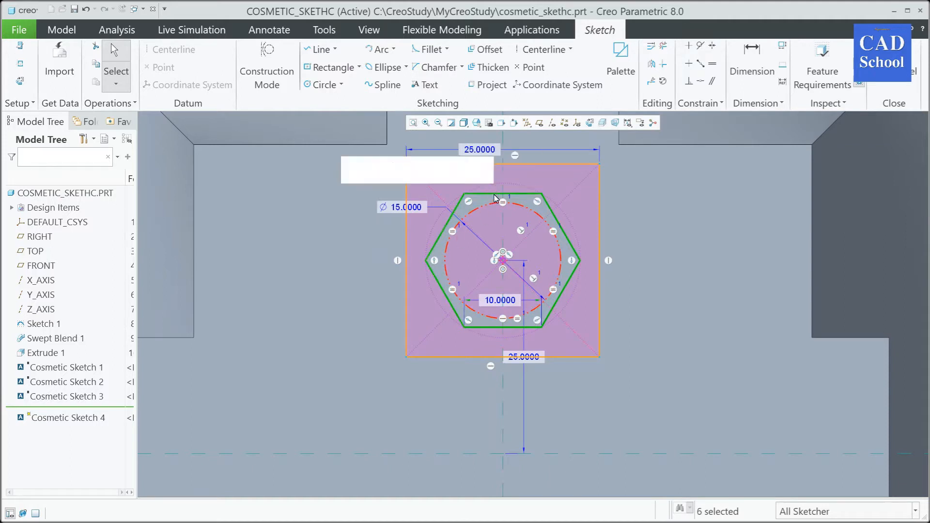
left_click(426, 342)
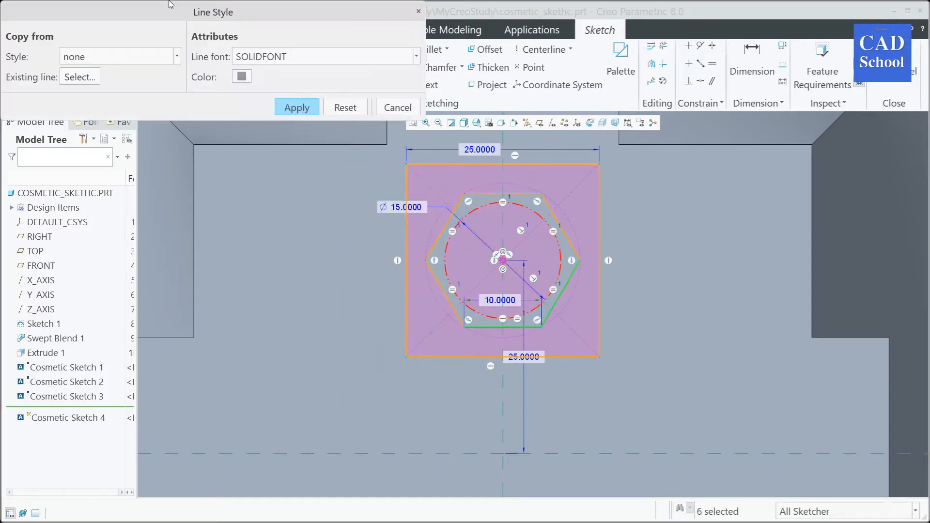
left_click(245, 81)
left_click_drag(320, 82, 320, 117)
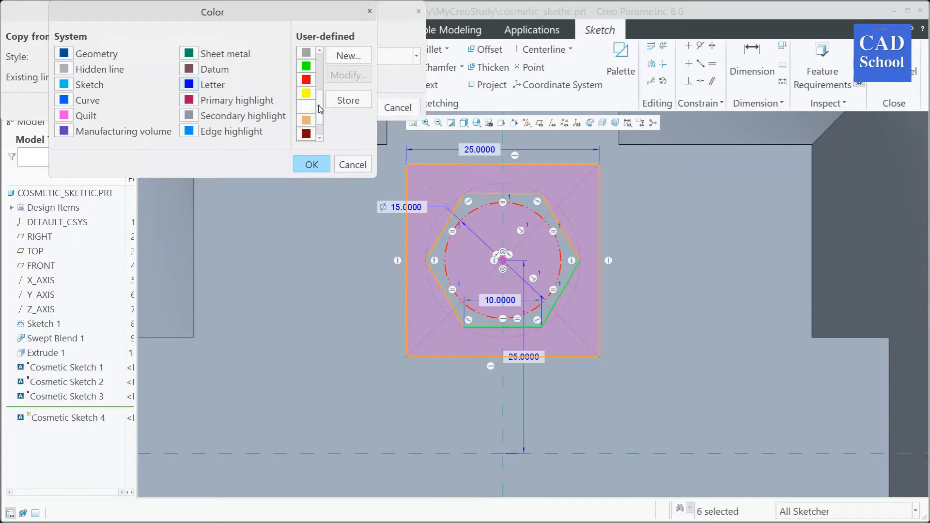
left_click(306, 66)
left_click(312, 164)
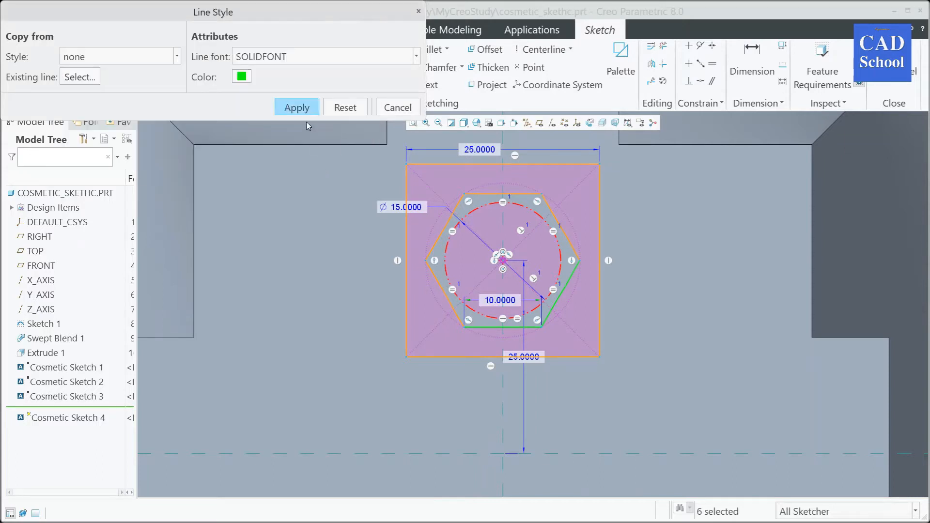
left_click(305, 111)
left_click(399, 112)
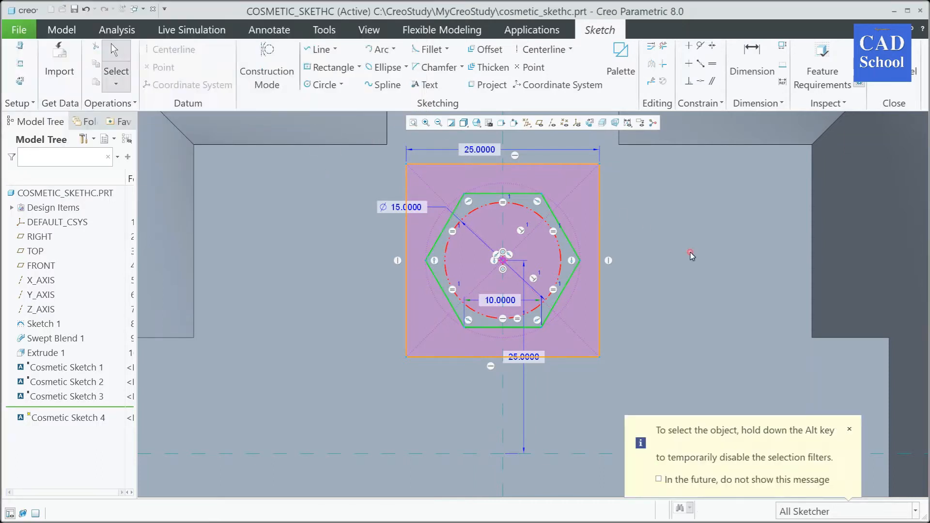
Colour the four edges of the outer square with the user-defined blue, keeping SOLIDFONT as the line font.
left_click(600, 334)
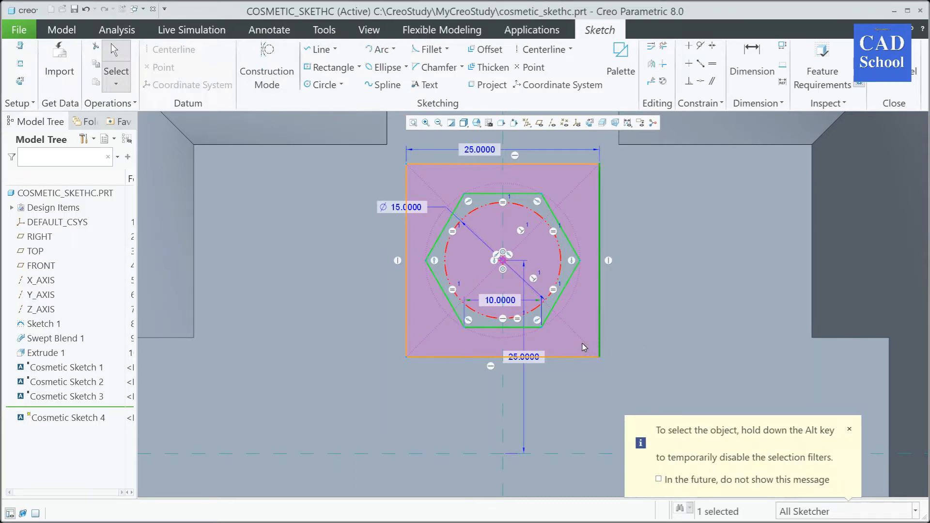
left_click(438, 357, "ctrl")
left_click(407, 296, "ctrl")
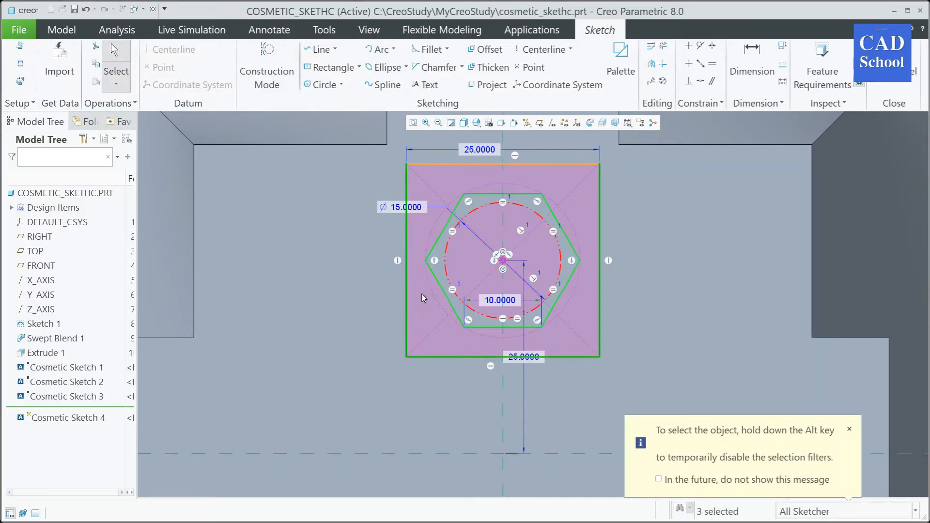
left_click(477, 167, "ctrl")
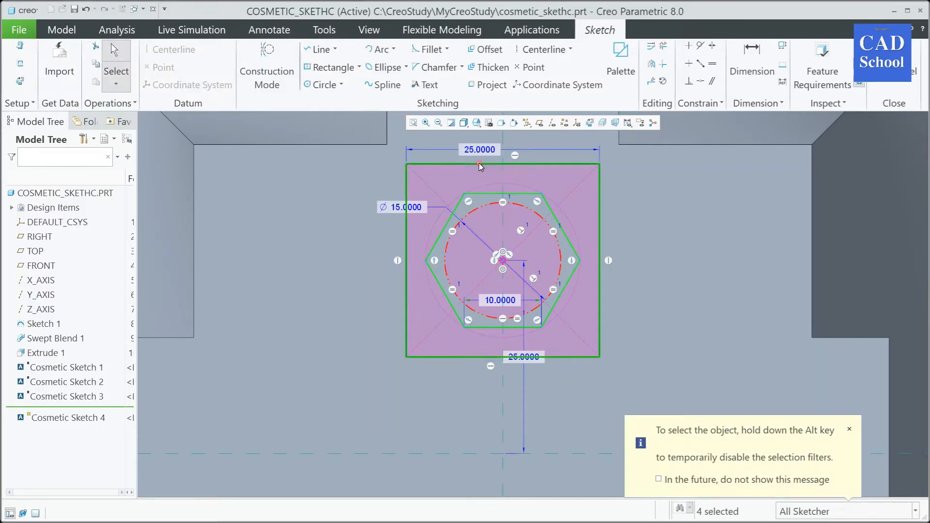
right_click(624, 239)
left_click(506, 284)
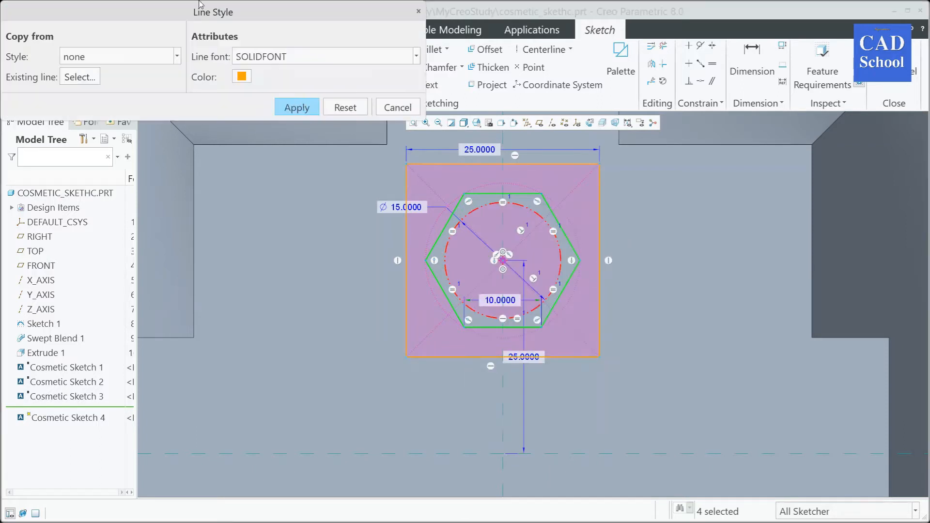
left_click(246, 78)
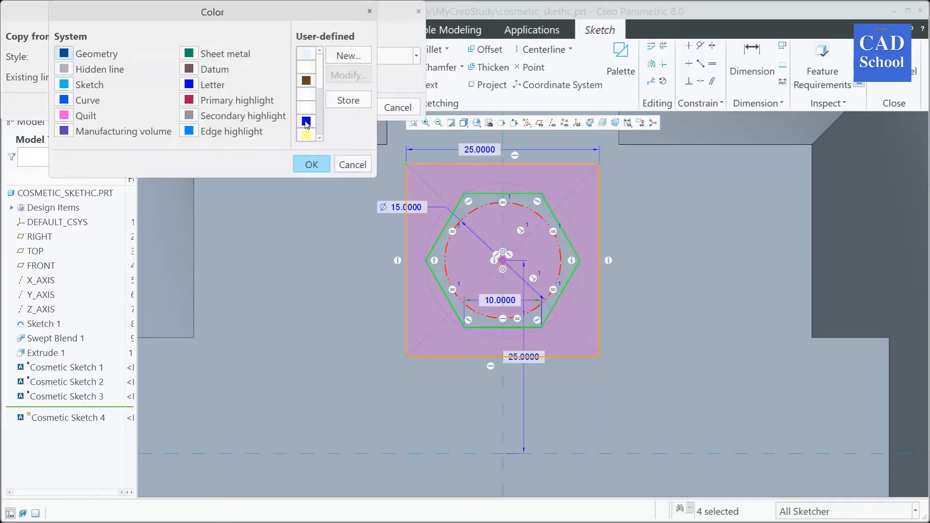
left_click(306, 122)
left_click(311, 165)
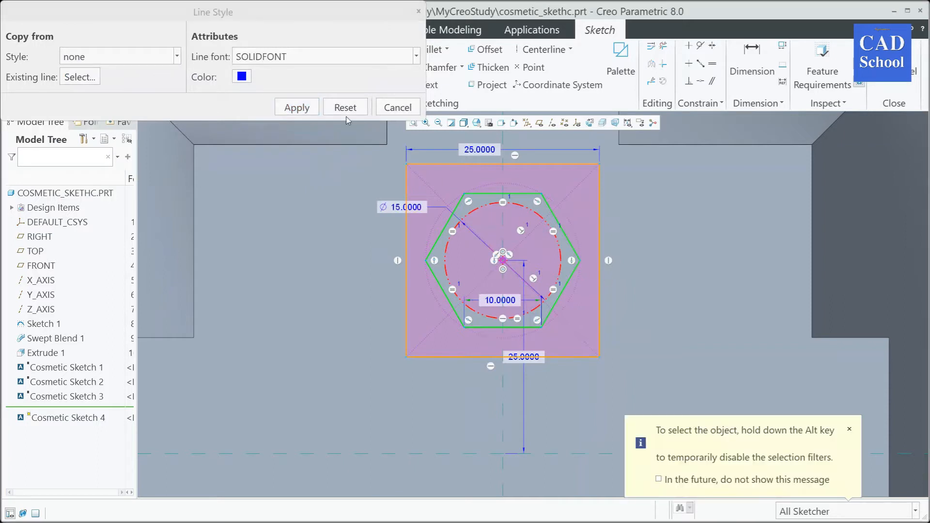
left_click(297, 107)
left_click(398, 107)
Dismiss the selection filter tip, inspect the coloured sketch in the default 3D orientation, and finish the cosmetic sketch.
scroll(587, 302, "down", 3)
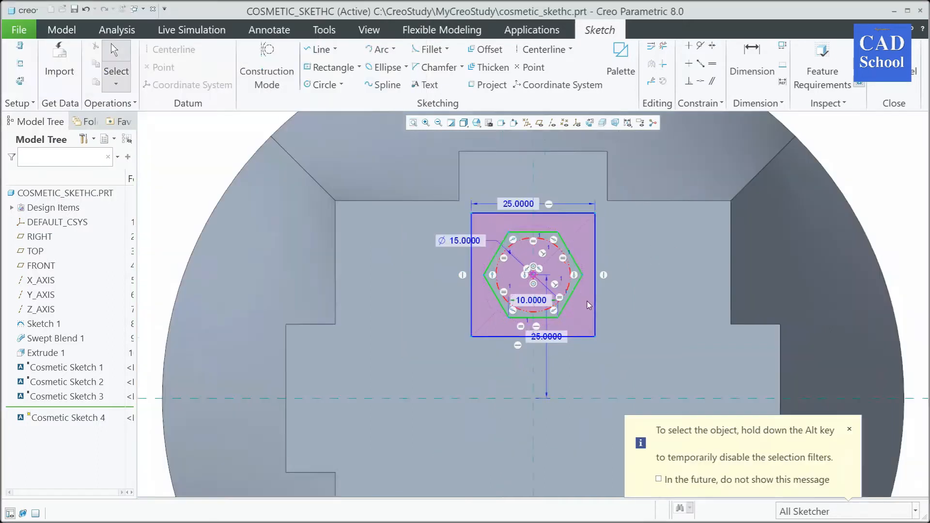
scroll(587, 304, "down", 1)
left_click(849, 429)
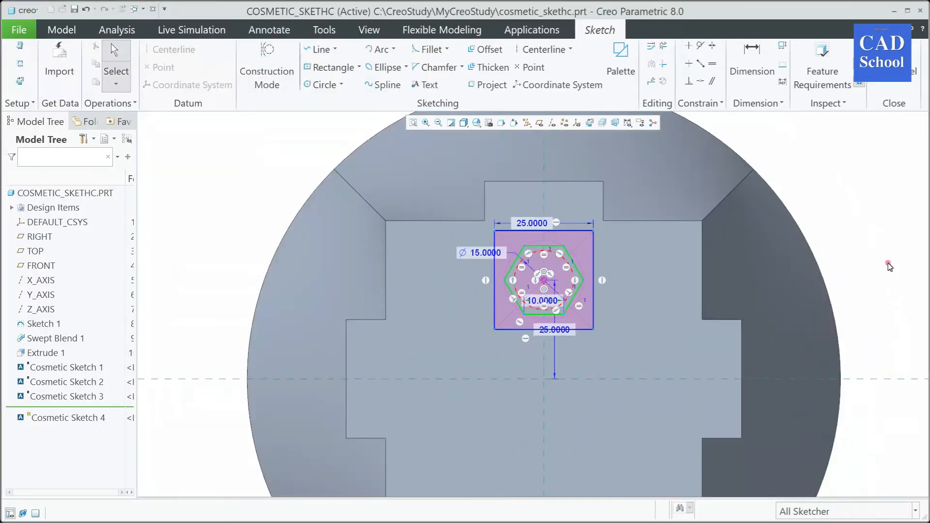
key("ctrl+d")
scroll(551, 274, "up", 4)
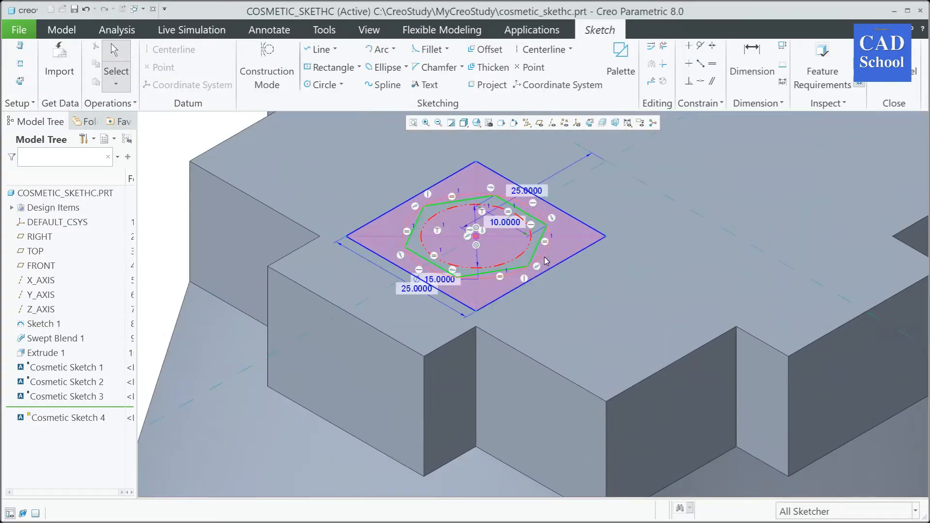
scroll(514, 262, "down", 5)
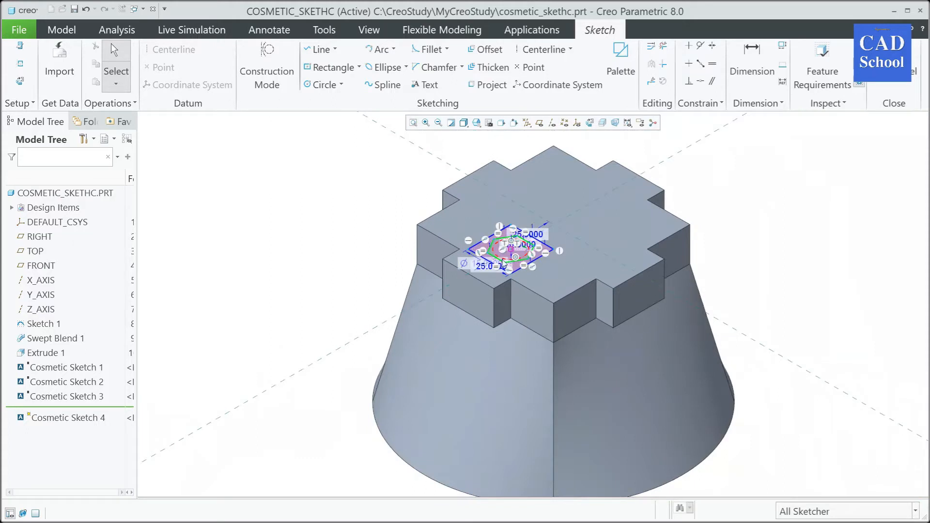
scroll(504, 263, "up", 2)
scroll(576, 243, "down", 2)
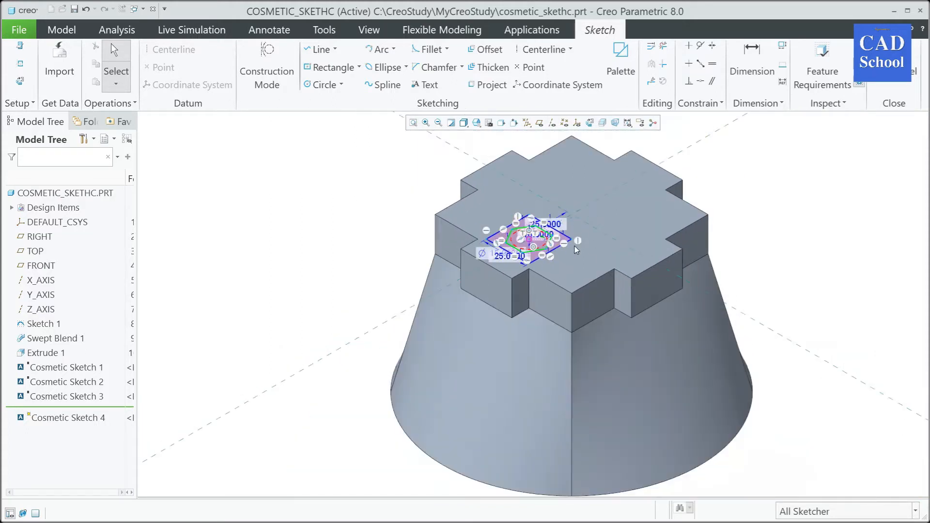
scroll(580, 237, "up", 2)
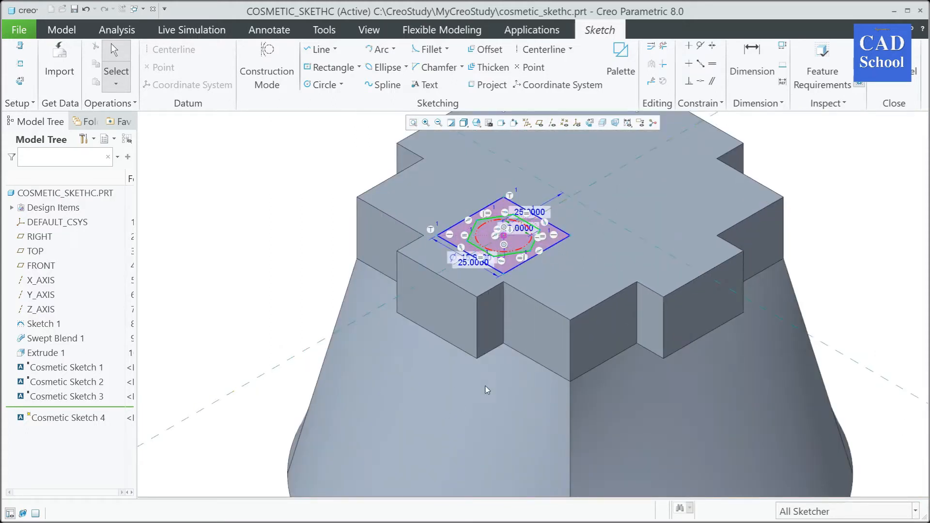
scroll(468, 329, "down", 2)
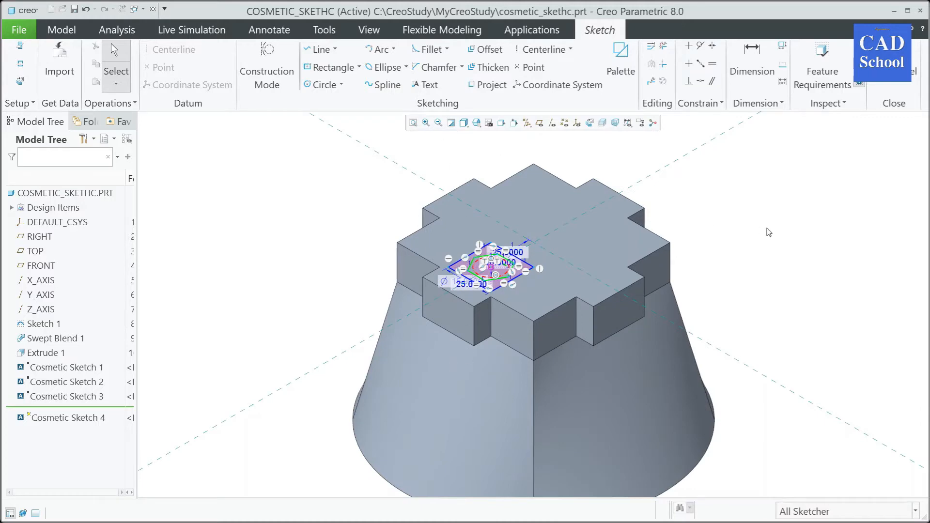
left_click(871, 85)
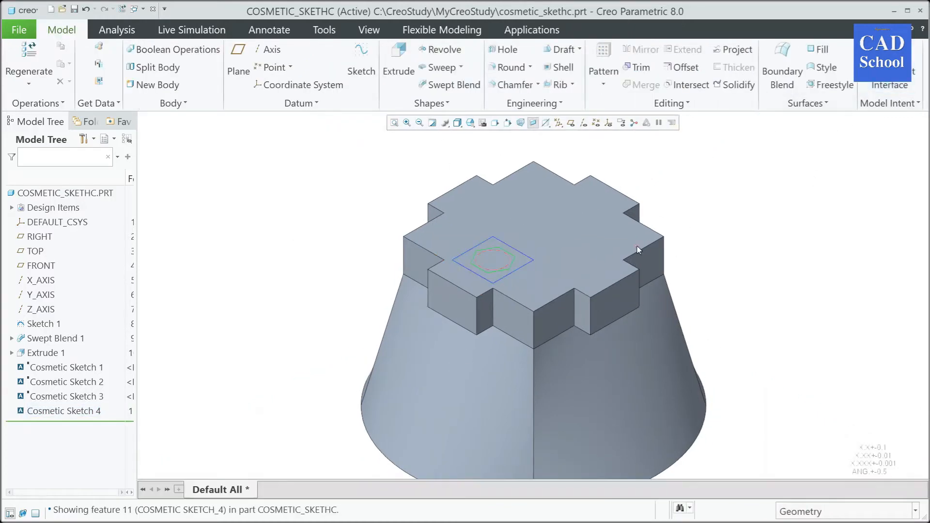
Start a projected curve and set its type to Project a cosmetic sketch.
left_click(733, 49)
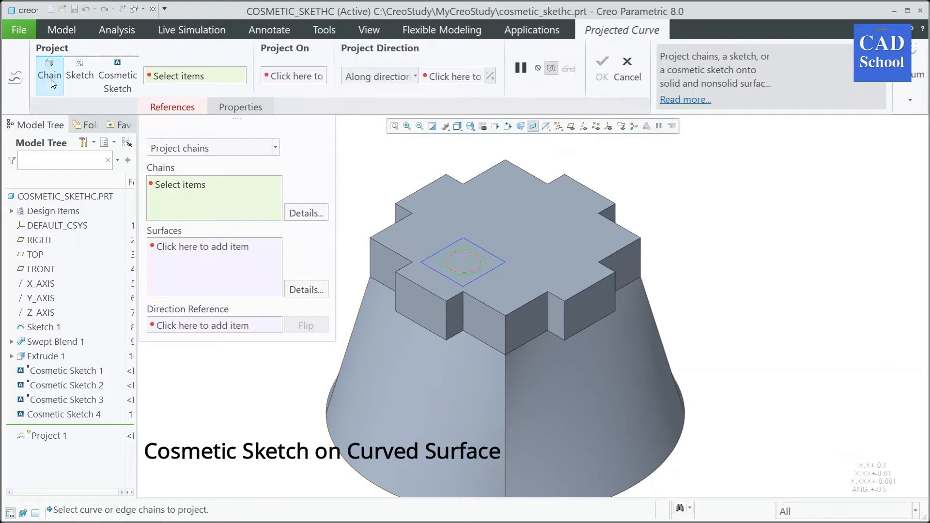
left_click(125, 81)
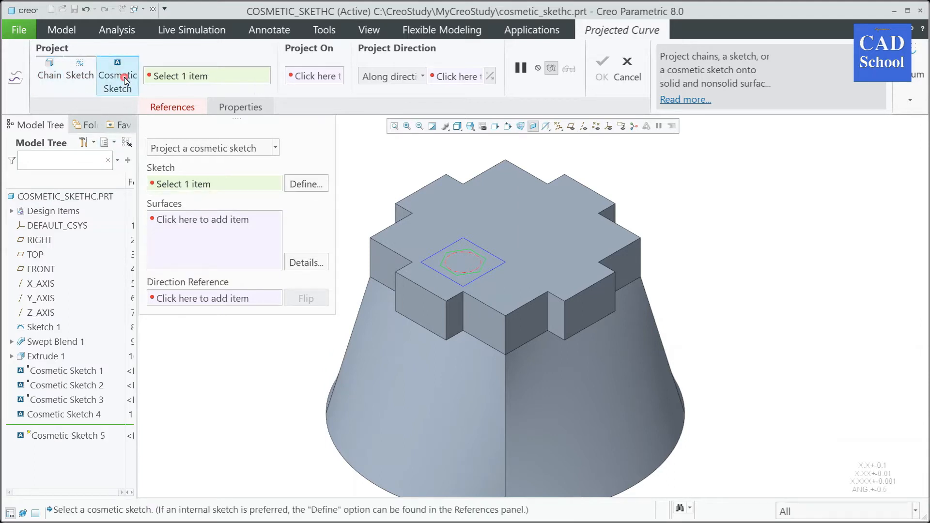
left_click(277, 148)
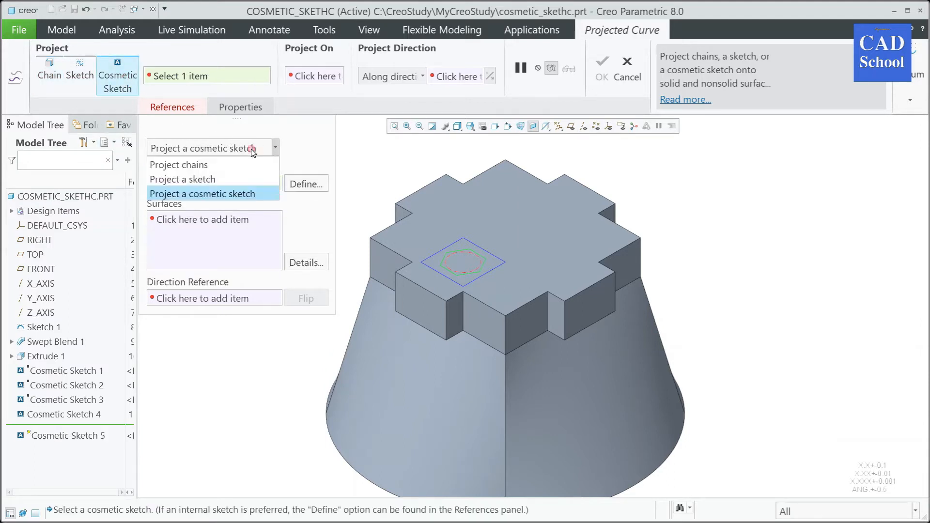
left_click(227, 194)
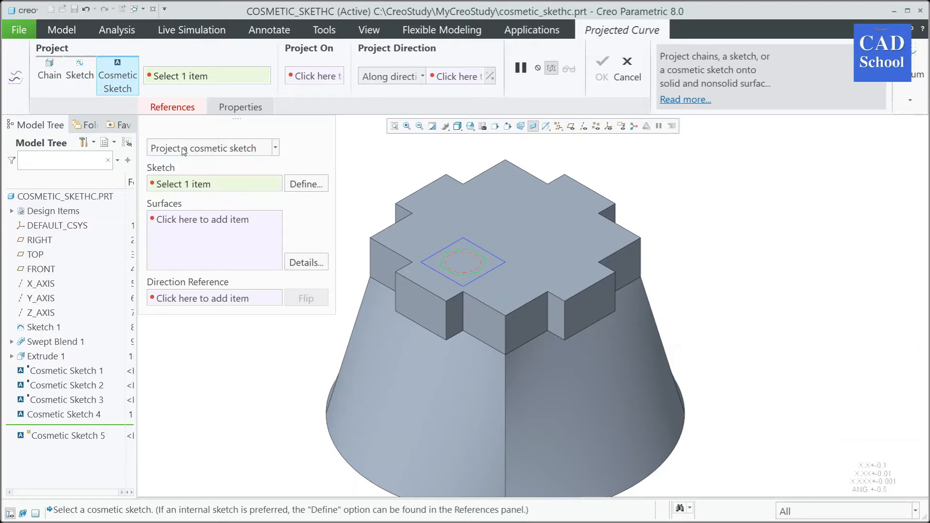
left_click(51, 73)
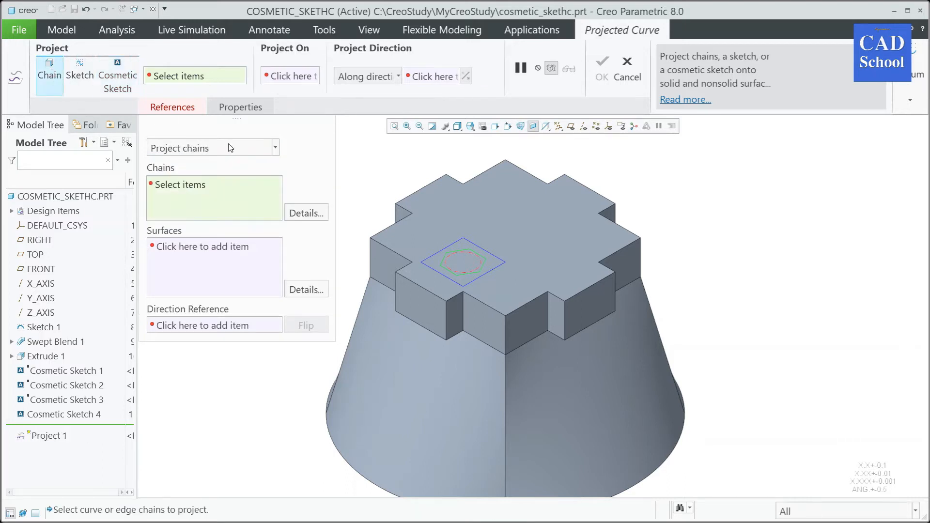
left_click(275, 149)
left_click(210, 193)
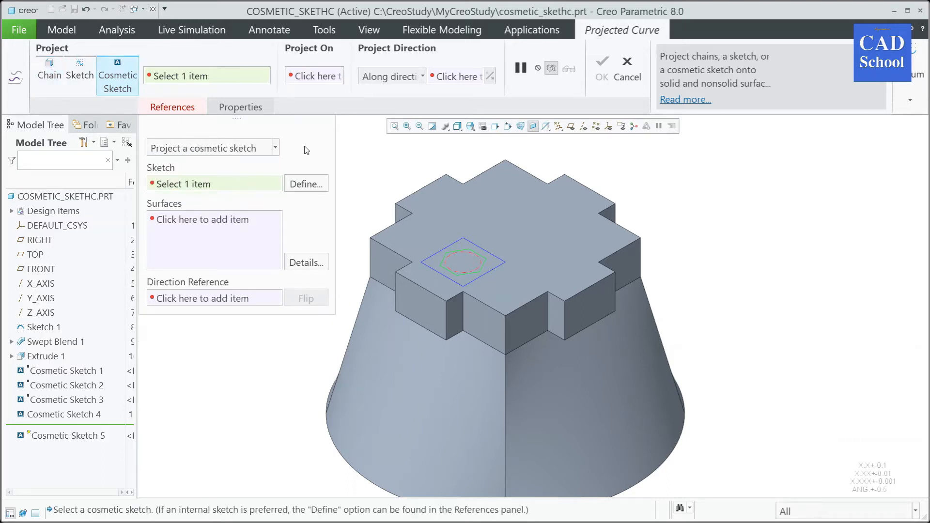
Define an internal cosmetic sketch on the vertical front face of Extrude 1's protruding block, with the reference orientation Bottom.
left_click(312, 185)
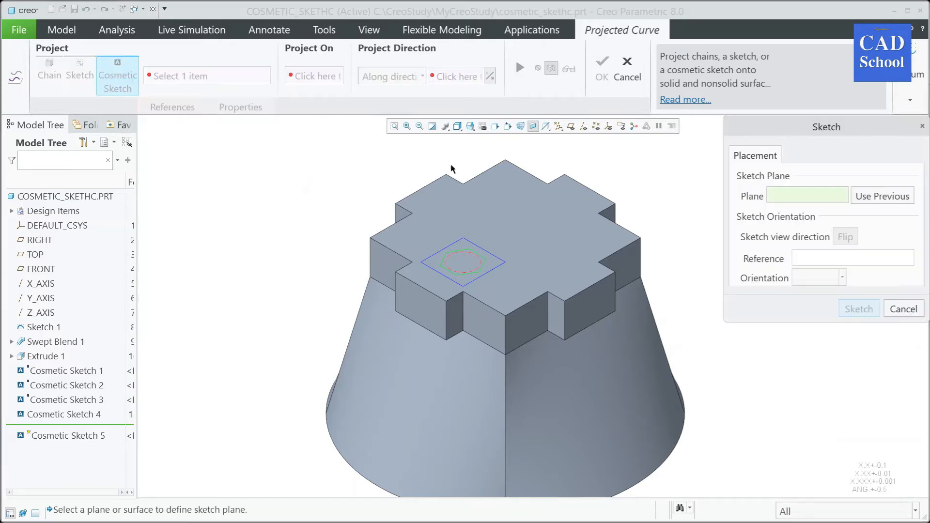
left_click(421, 309)
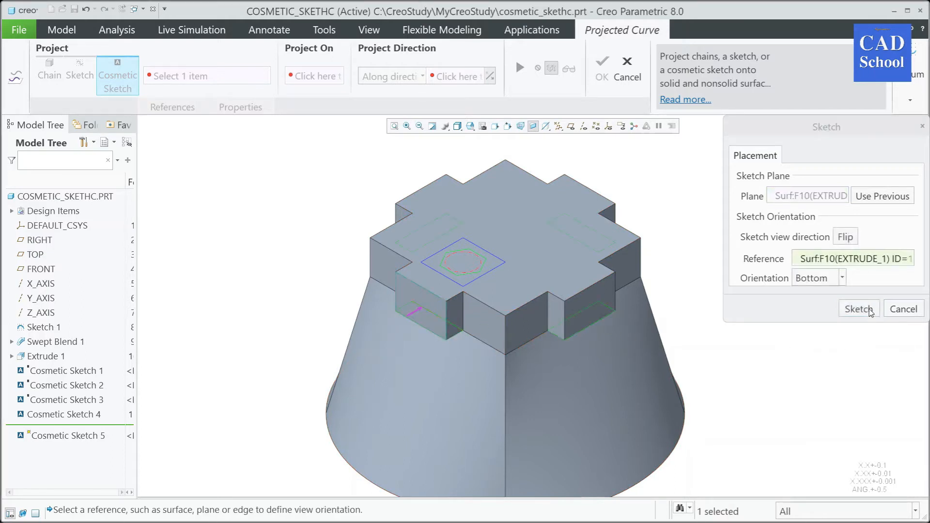
left_click(869, 310)
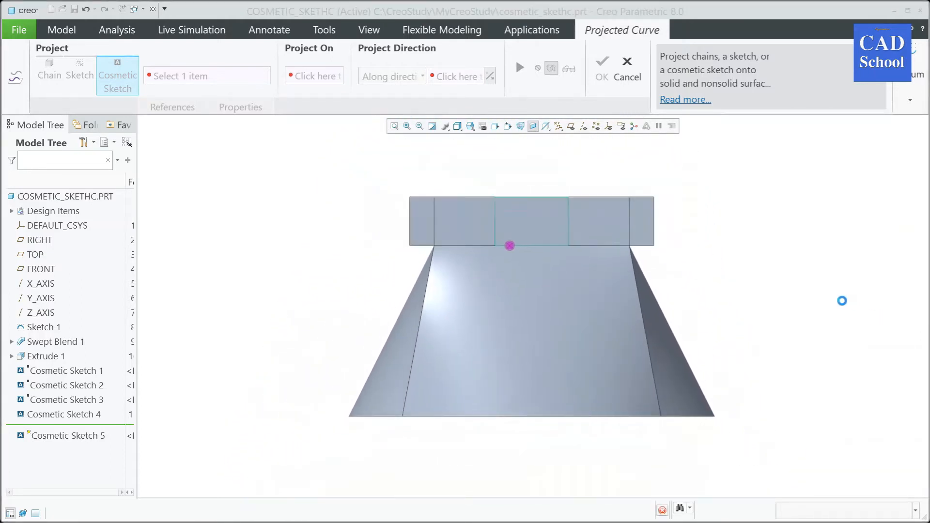
Add the RIGHT and TOP datum planes as sketch references and delete the horizontal Extrude 1 surface reference.
right_click(302, 202)
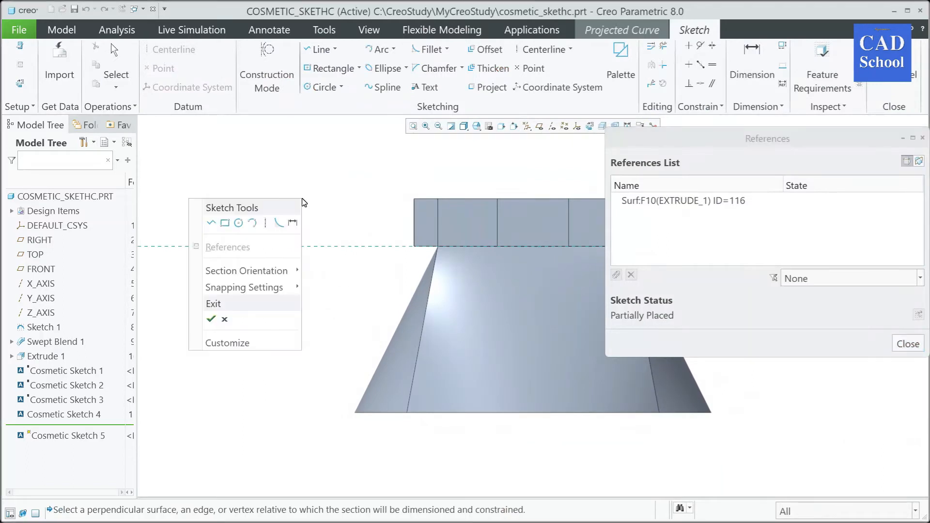
left_click(40, 241)
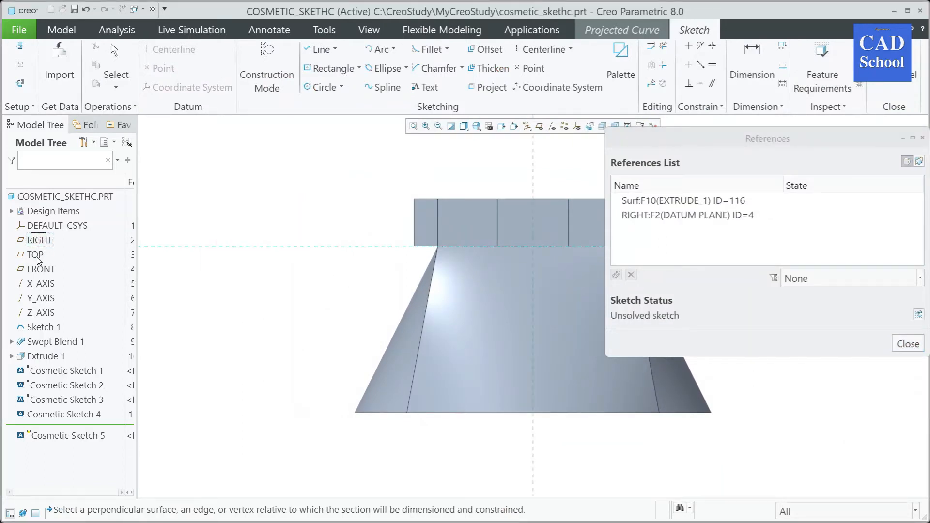
left_click(37, 257)
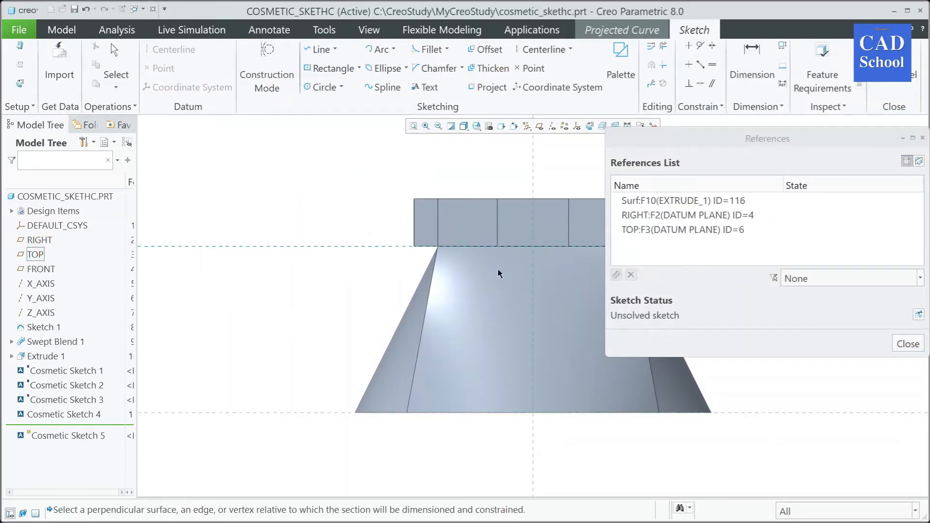
left_click(905, 346)
left_click(313, 246)
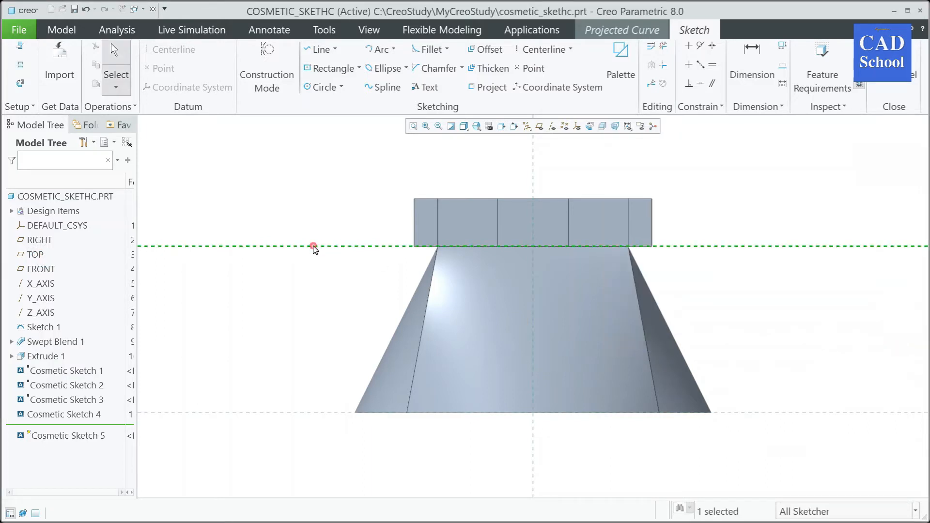
key("Delete")
left_click(771, 213)
right_click(772, 216)
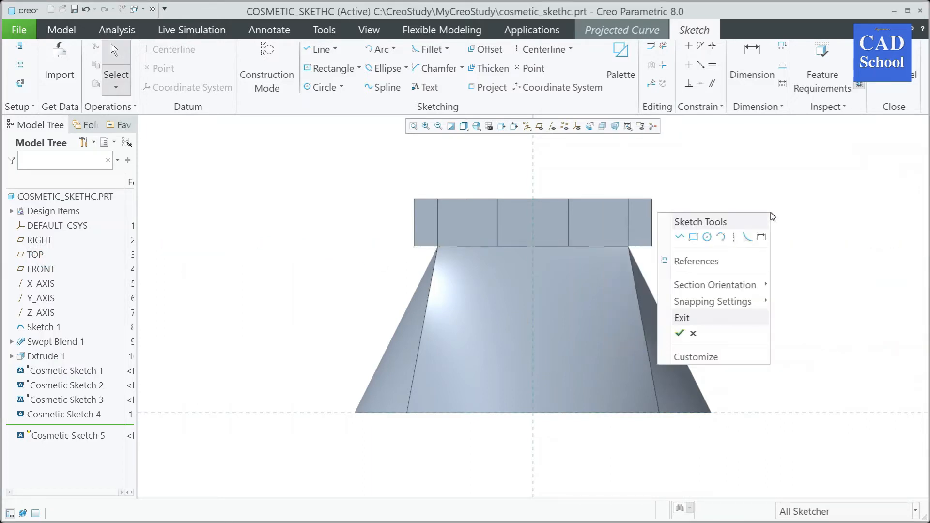
Sketch a circle centred on the vertical reference below the Extrude 1 block, set its diameter to 25 and finish the sketch.
left_click(707, 237)
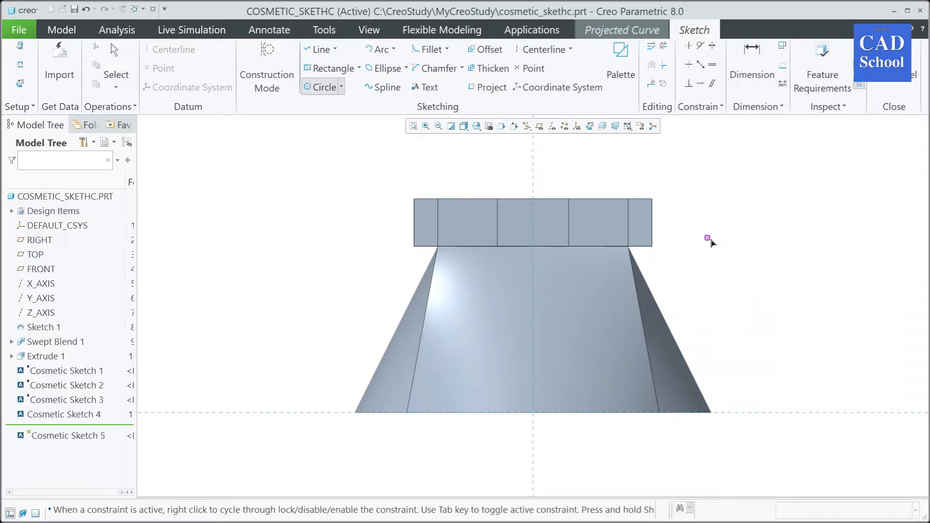
left_click(533, 330)
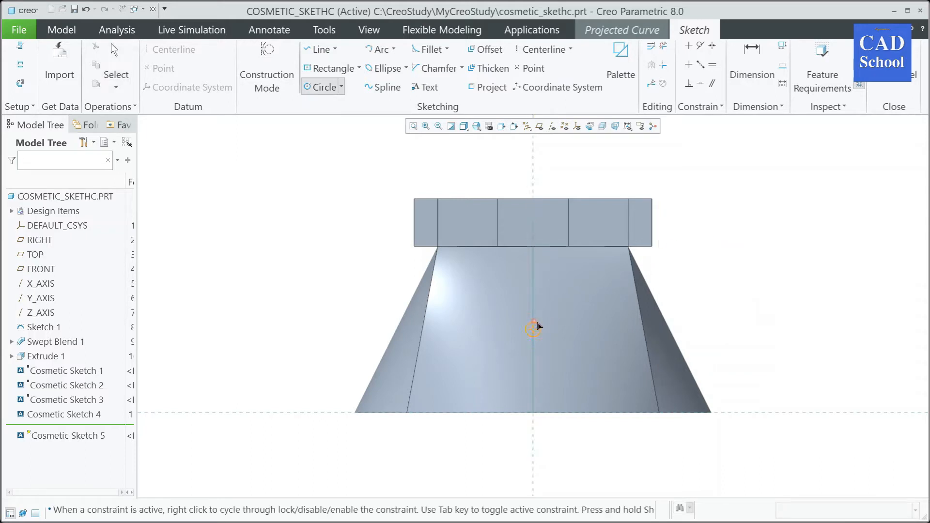
left_click(547, 306)
middle_click(547, 306)
double_click(485, 305)
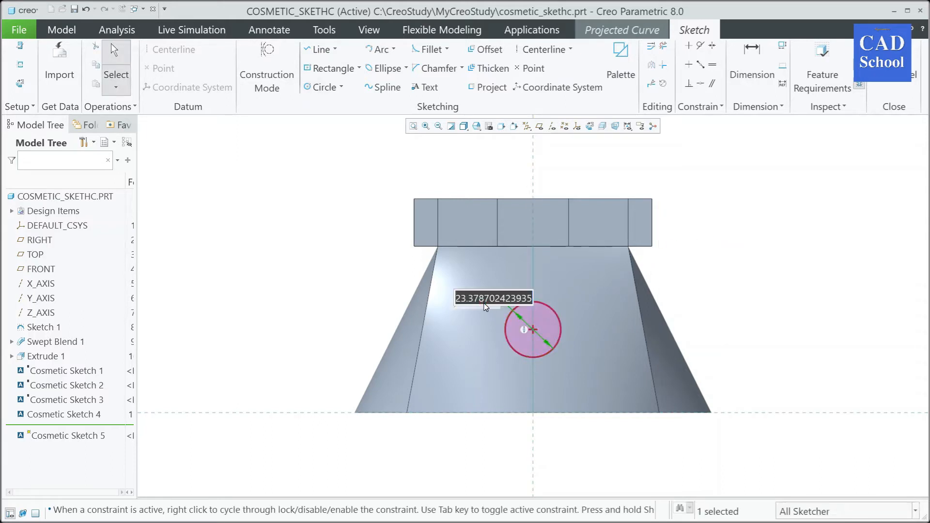
type("2")
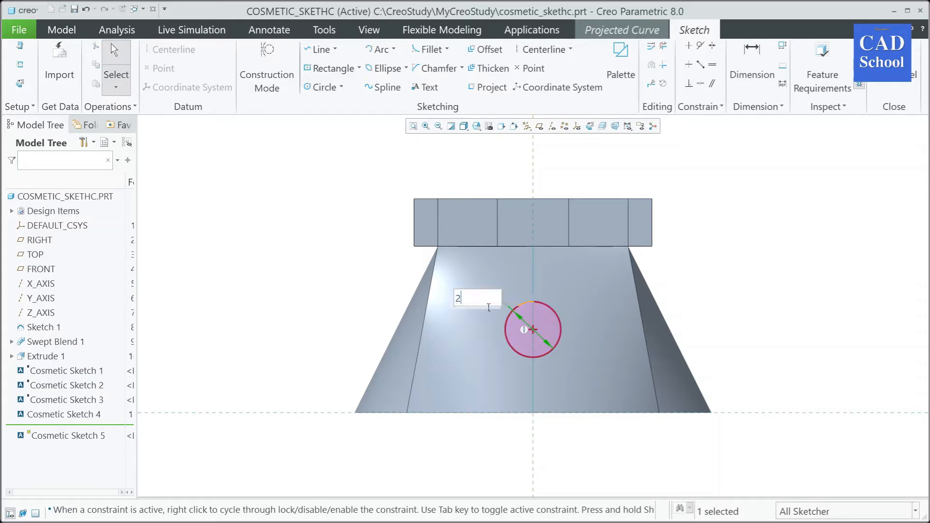
type("5")
key("Return")
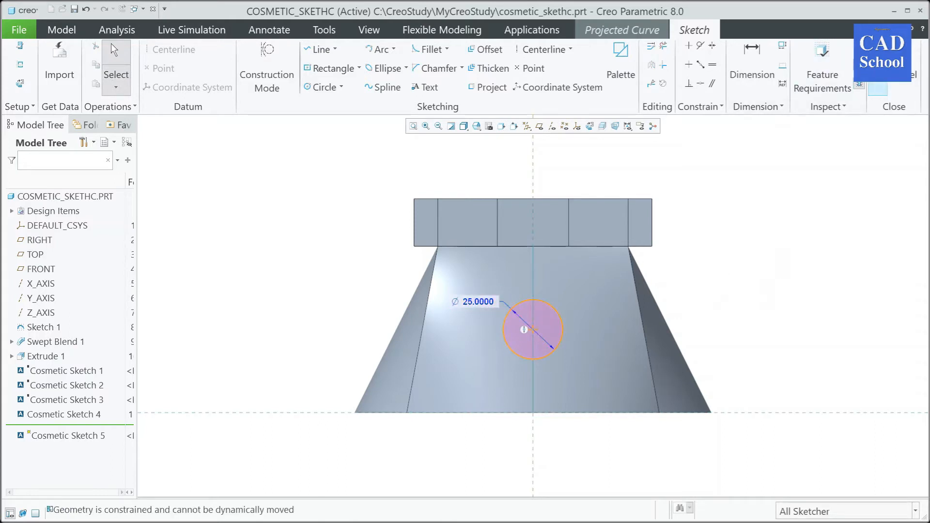
left_click(875, 78)
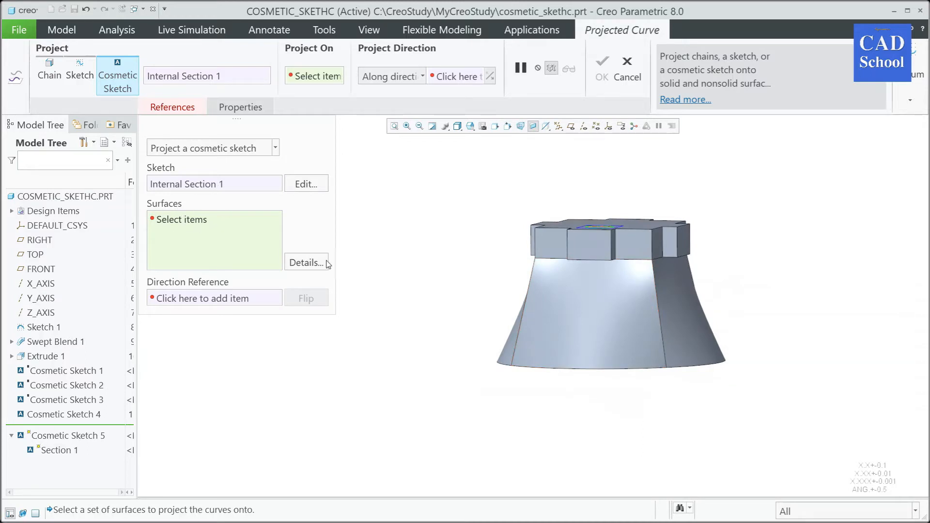
scroll(493, 214, "up", 5)
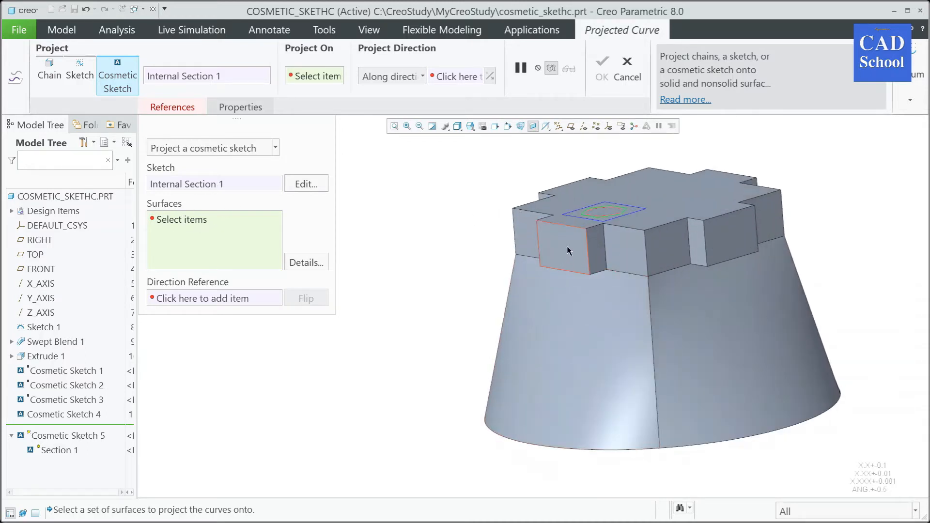
left_click(570, 251)
right_click(202, 219)
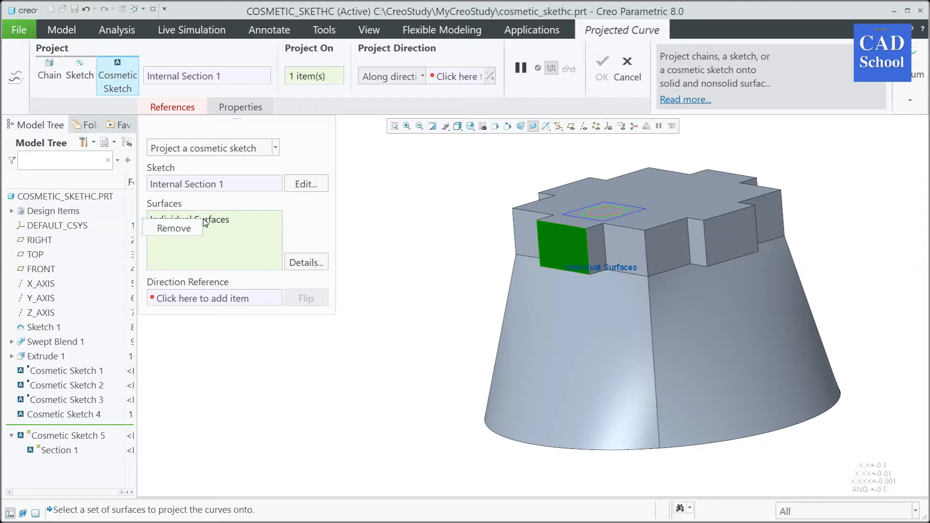
left_click(174, 228)
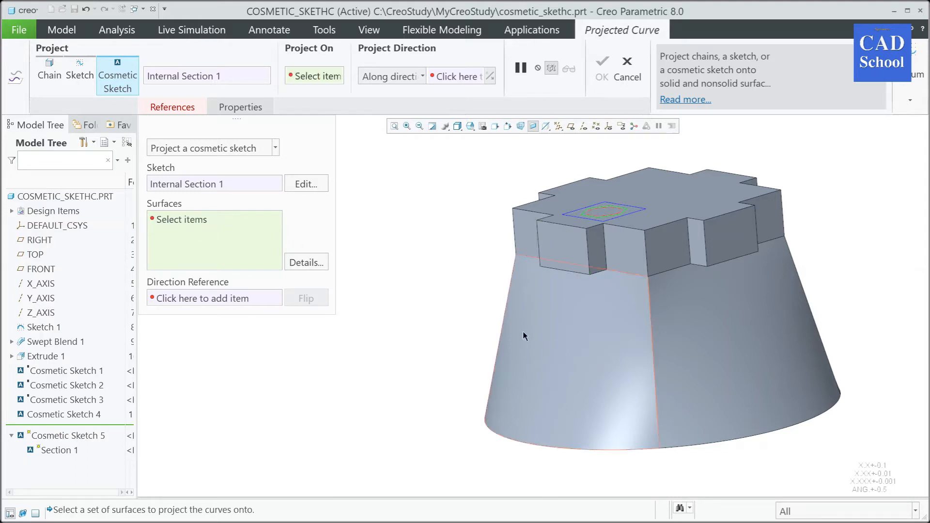
Select the curved front face of the swept blend as the projection surface and activate the direction reference for selection.
left_click(575, 350)
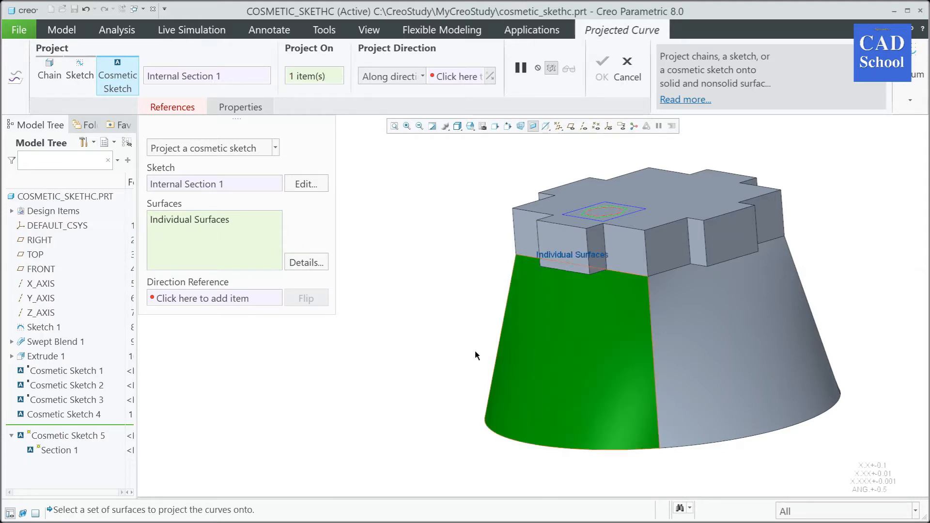
left_click(226, 300)
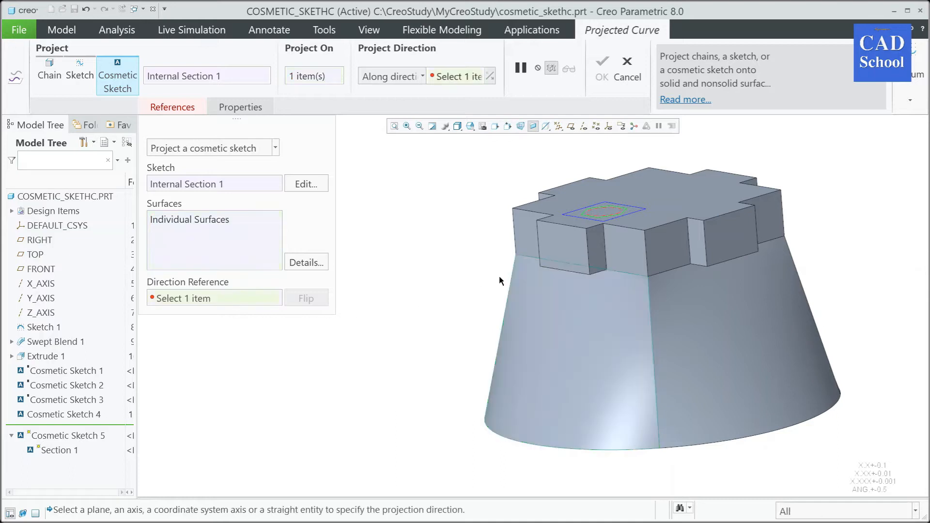
Try a side face of Extrude 1's block as the projection direction reference, inspect the projected circle and remove the reference.
left_click(564, 254)
middle_click_drag(546, 309, 562, 290)
right_click(227, 295)
left_click(189, 305)
left_click(585, 248)
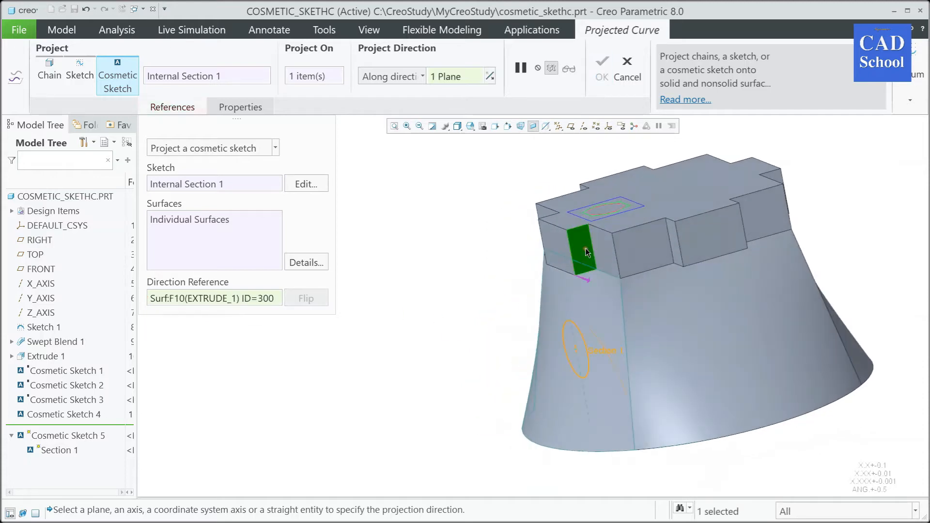
scroll(629, 345, "down", 5)
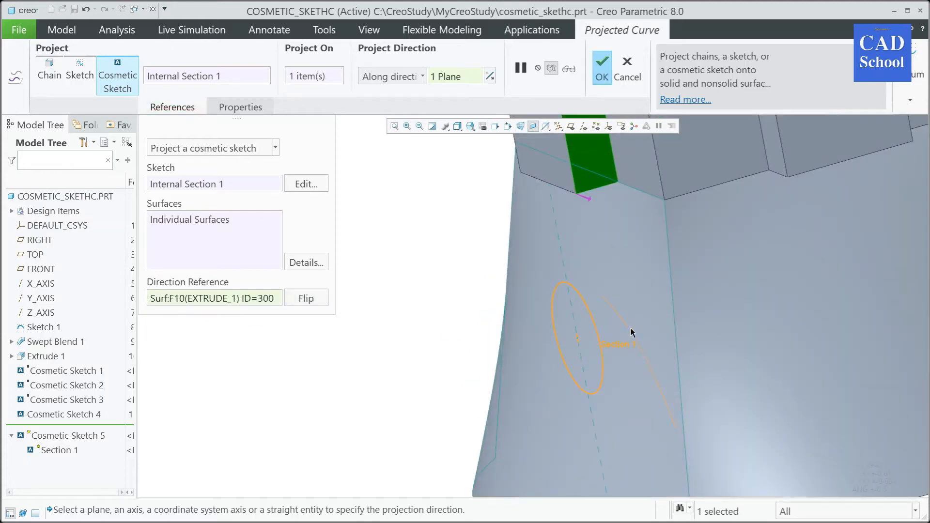
middle_click_drag(632, 332, 586, 300)
middle_click_drag(665, 382, 564, 372)
right_click(226, 300)
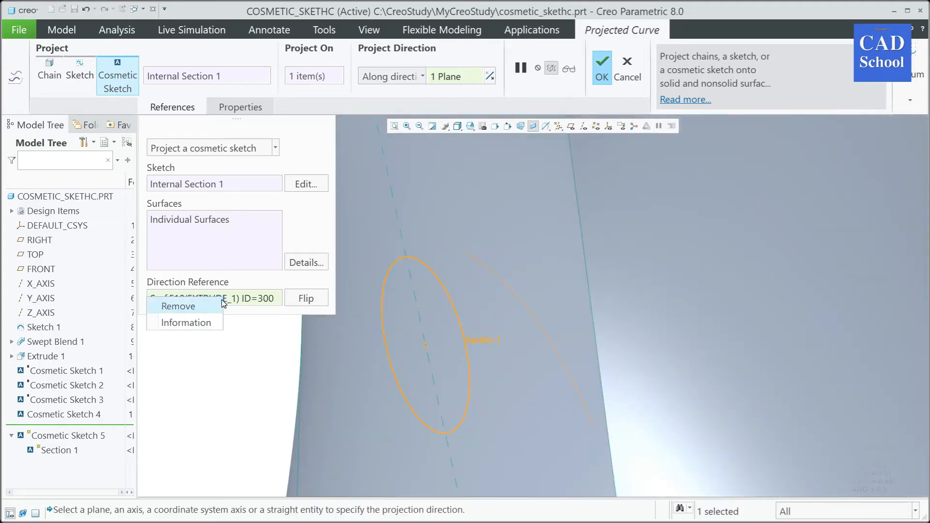
left_click(184, 305)
Set the vertical front face of Extrude 1's block as the projection direction, complete the projected cosmetic sketch and inspect it in default orientation.
key("ctrl+d")
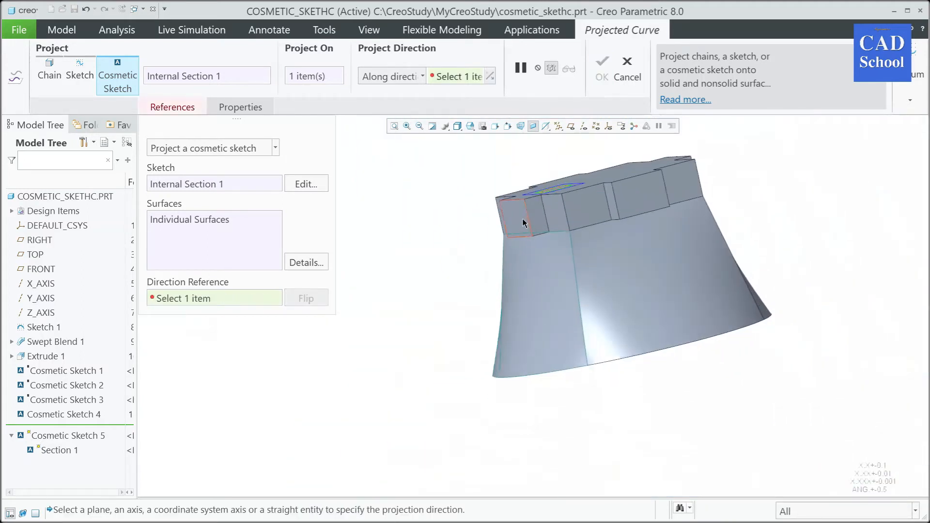
left_click(522, 218)
key("ctrl+d")
left_click(602, 68)
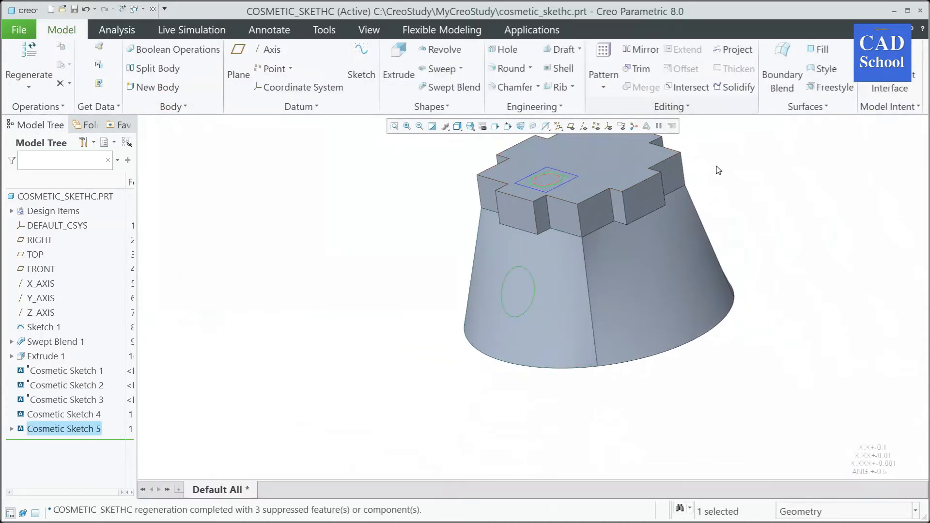
left_click(775, 264)
key("ctrl+d")
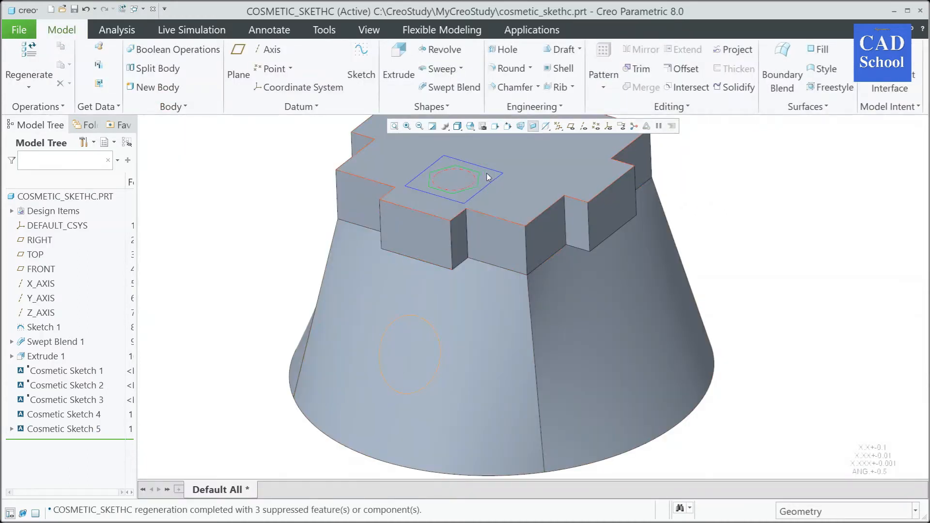
left_click(77, 429)
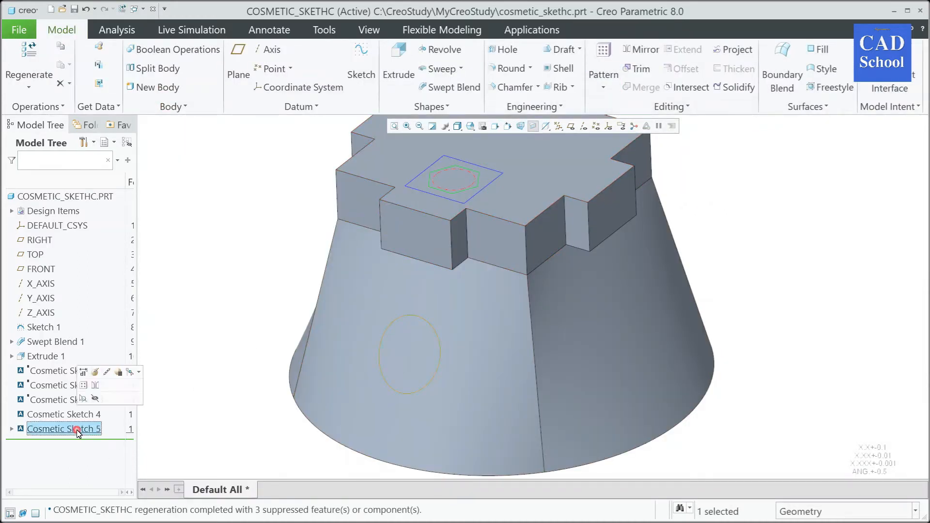
left_click(767, 221)
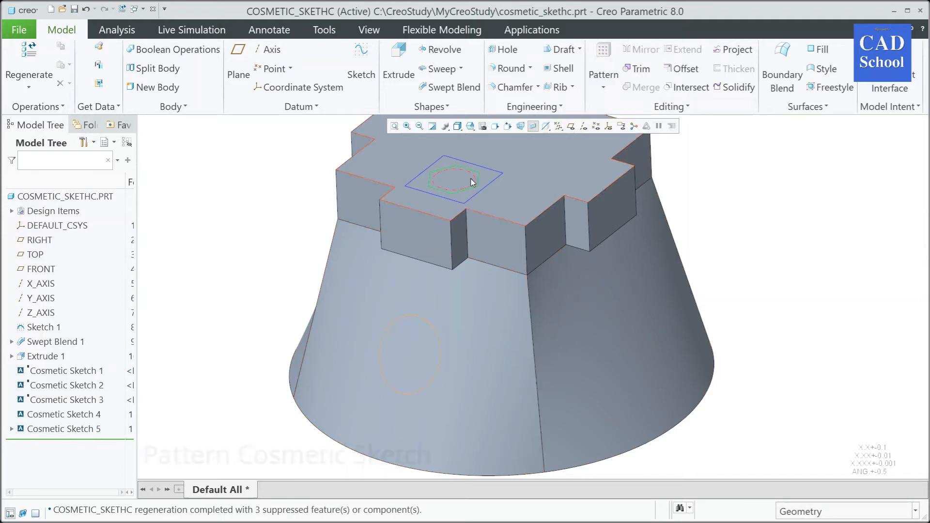
Pattern Cosmetic Sketch 5 by Axis around the part's vertical axis with 4 members at 90 degrees, with datum axes displayed for picking.
left_click(83, 430)
left_click(100, 373)
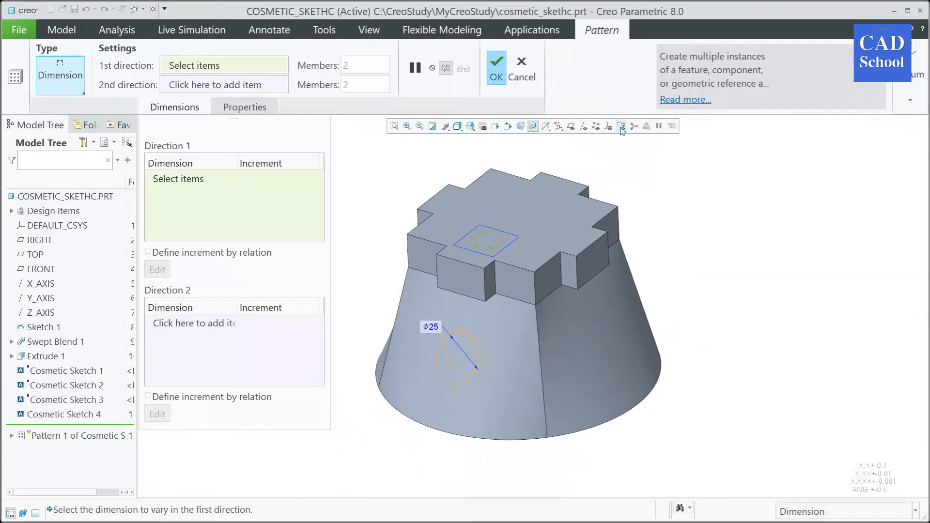
left_click(583, 126)
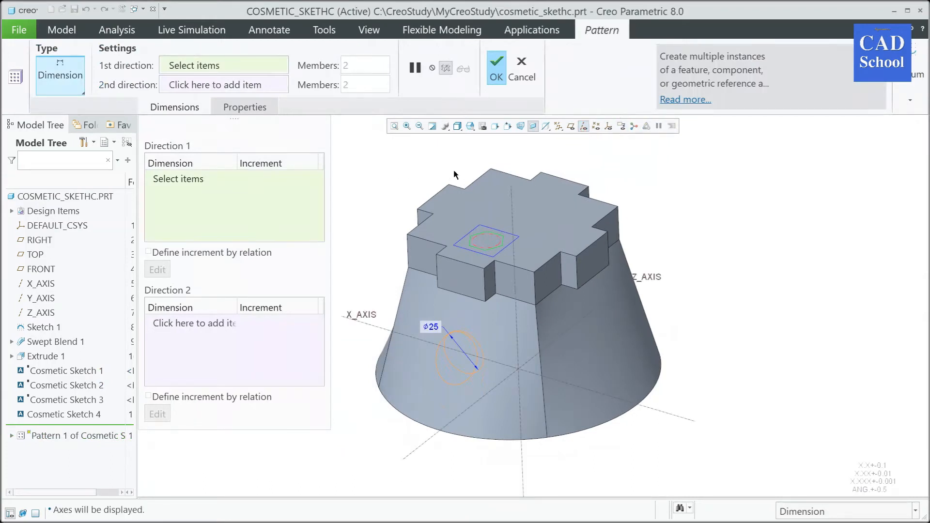
left_click(80, 93)
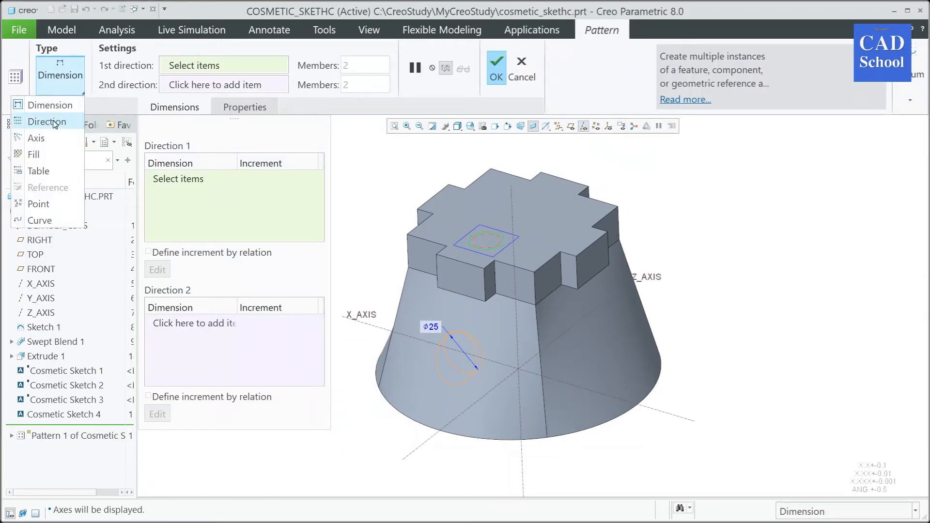
left_click(37, 138)
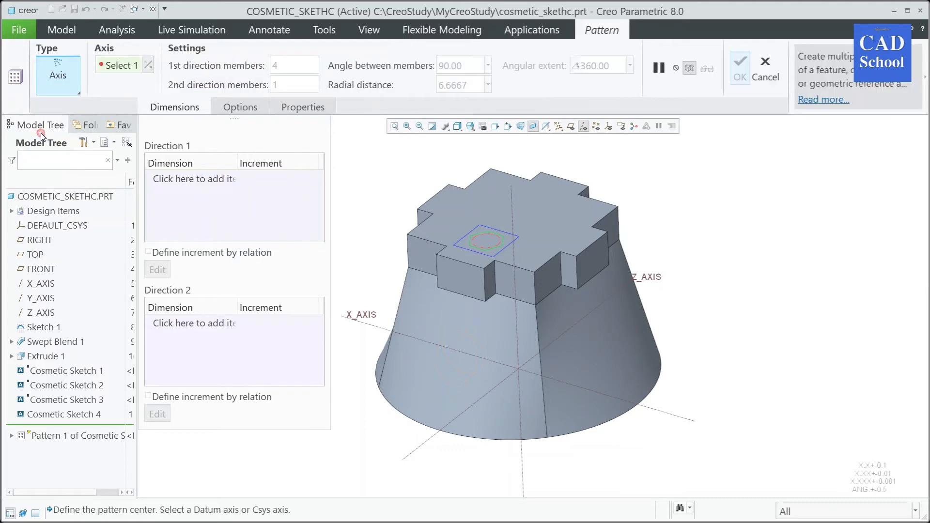
left_click(513, 213)
middle_click_drag(530, 308, 725, 244)
scroll(677, 318, "down", 2)
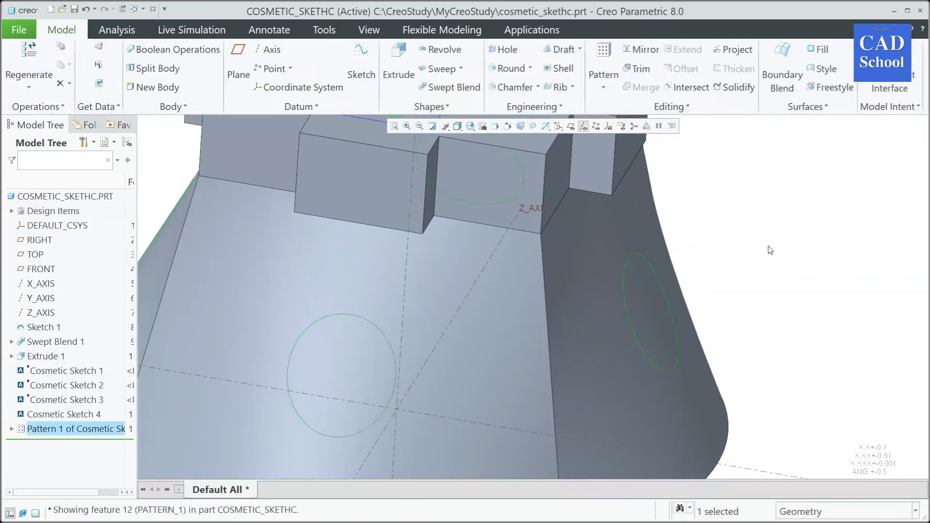
Clear the pattern selection, hide the datum axes and return to the default 3D orientation.
left_click(769, 252)
scroll(771, 255, "up", 2)
left_click(583, 127)
middle_click_drag(824, 222, 826, 232)
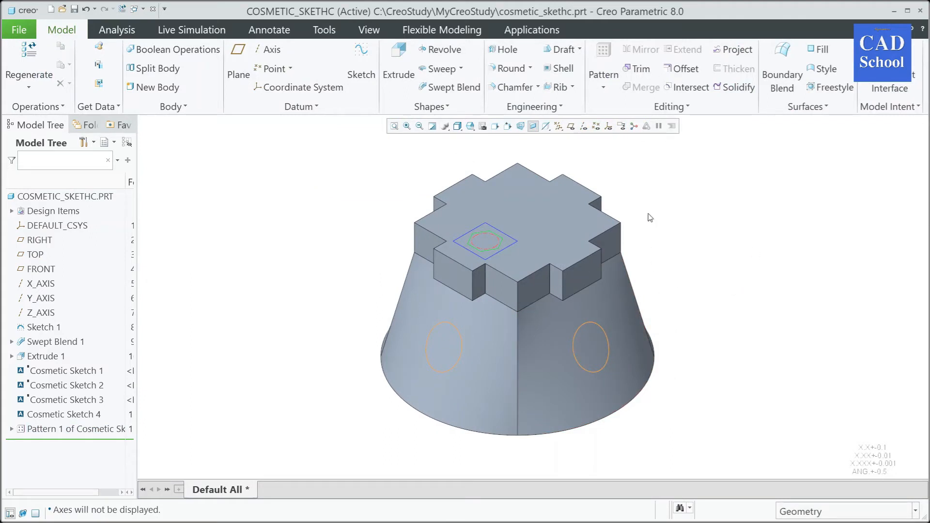
Start a new cosmetic sketch on the vertical front face of Extrude 1's protruding block and enter the sketcher.
left_click(459, 285)
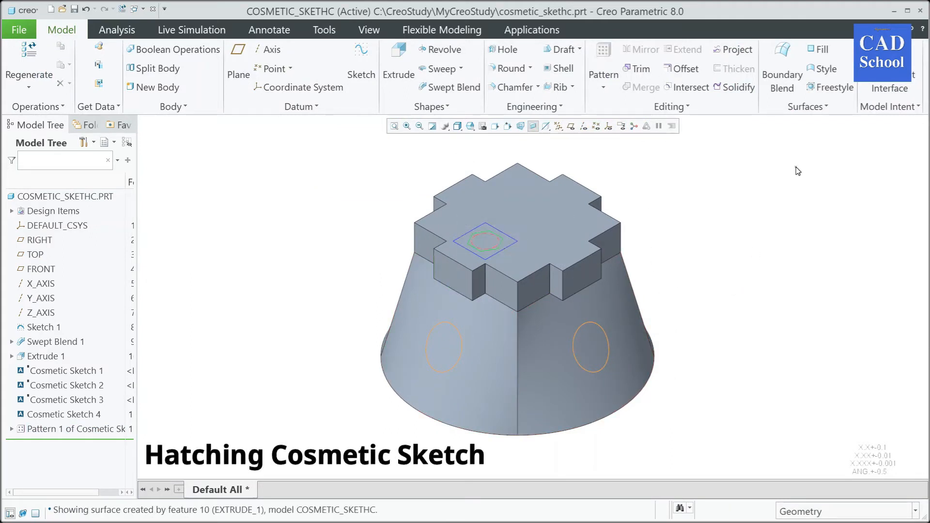
left_click(533, 107)
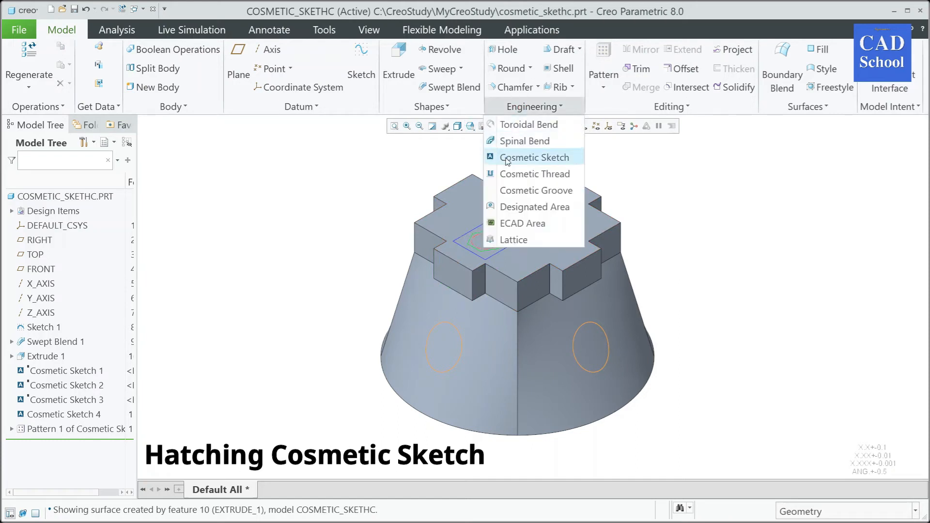
left_click(542, 159)
left_click(455, 286)
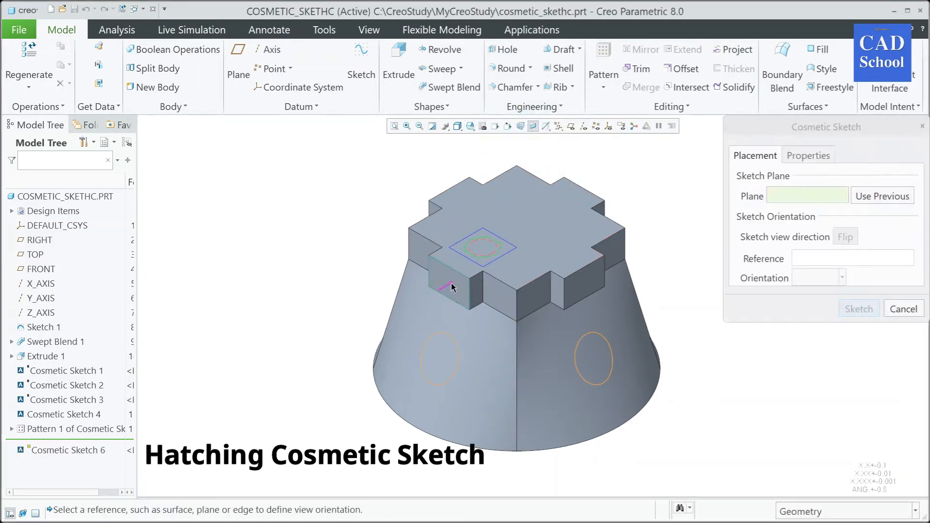
left_click(859, 309)
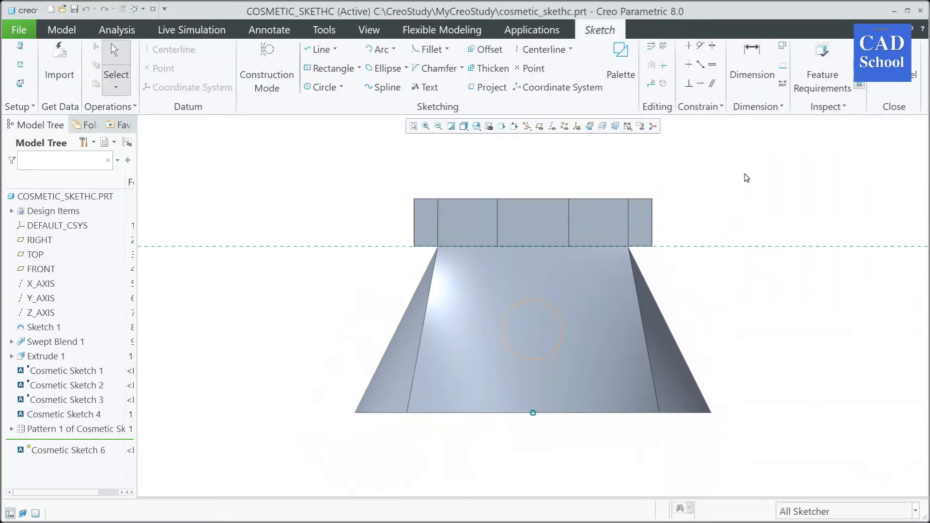
scroll(747, 172, "down", 2)
right_click(748, 172)
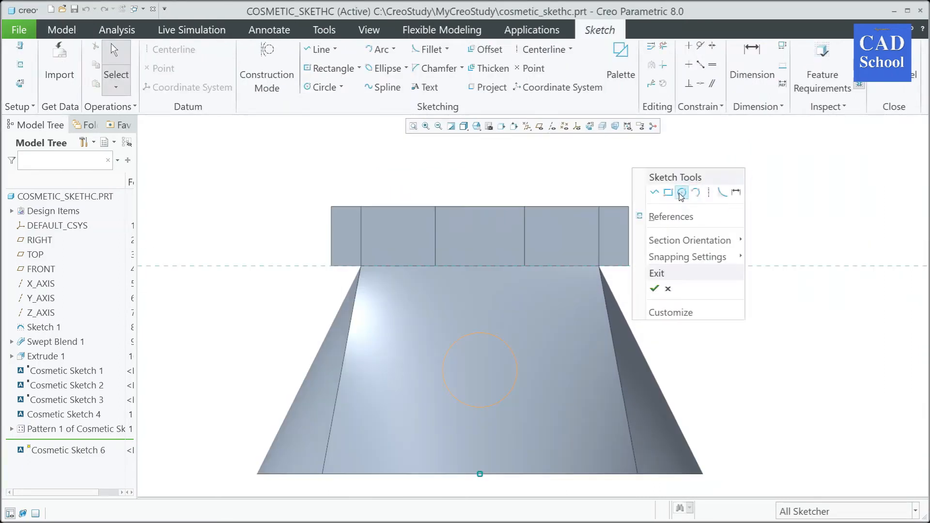
left_click(673, 192)
middle_click(690, 161)
Add the RIGHT datum plane to the references of the new cosmetic sketch.
right_click(690, 162)
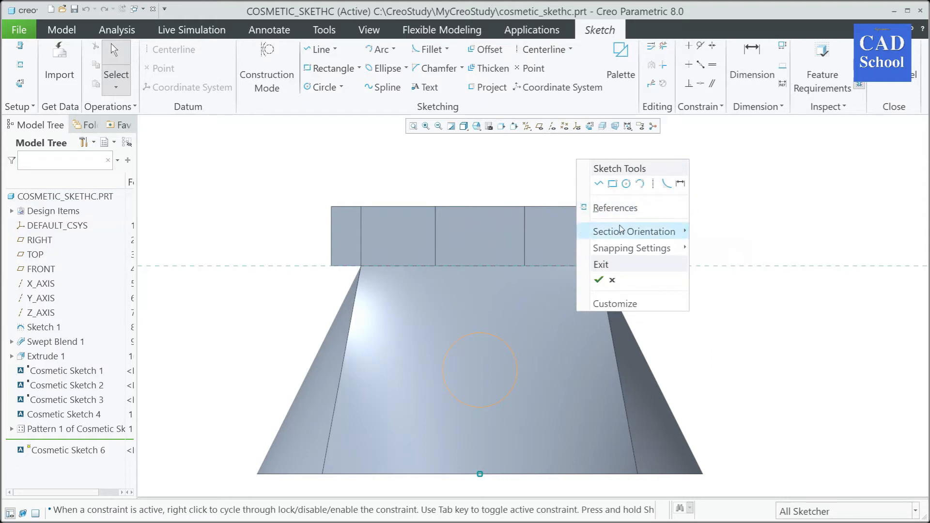
left_click(615, 208)
scroll(363, 256, "up", 3)
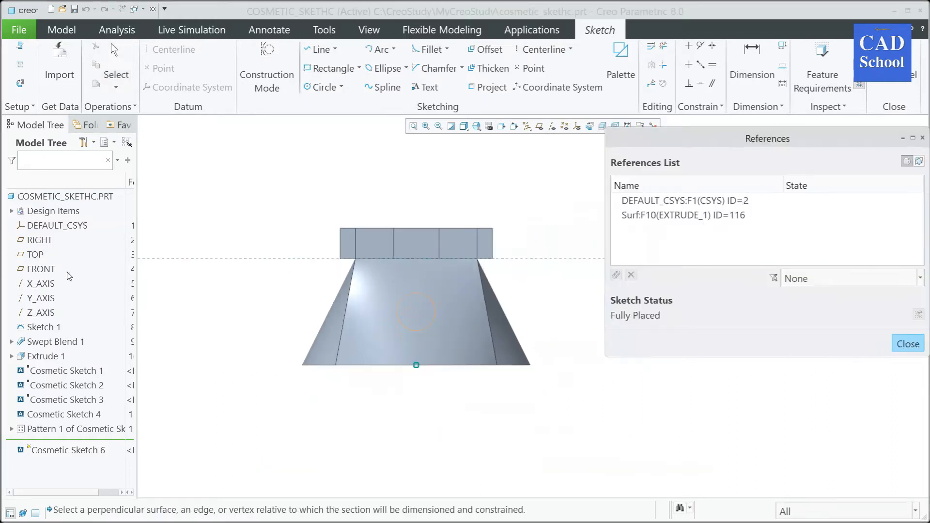
left_click(40, 240)
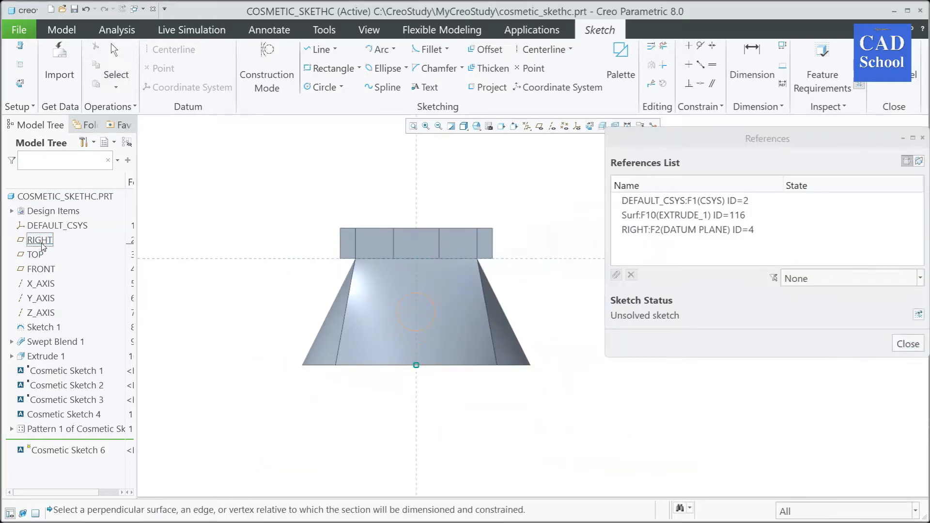
left_click(908, 344)
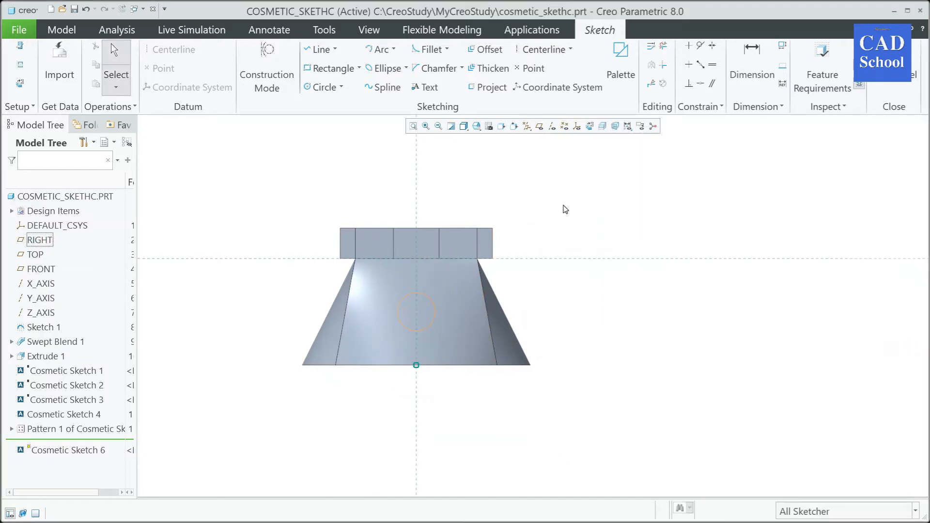
Sketch a center rectangle about 15 wide and 9.4 high on the vertical reference, inside the protruding block's front face.
scroll(505, 184, "down", 2)
right_click(507, 185)
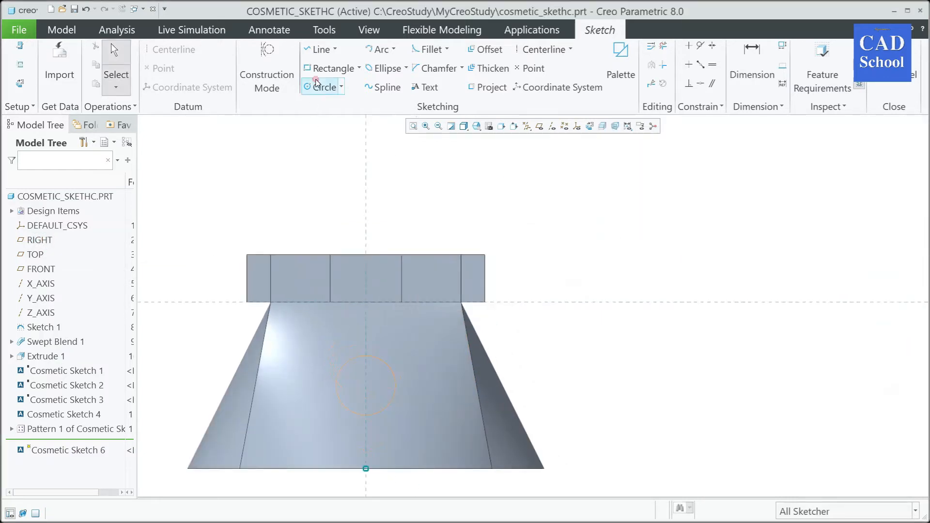
left_click(359, 70)
left_click(291, 119)
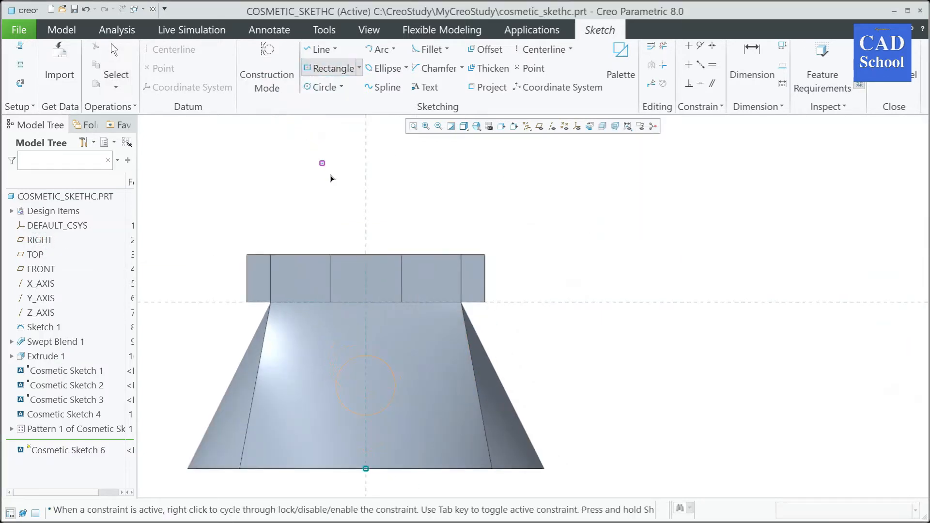
scroll(339, 221, "down", 2)
left_click(388, 313)
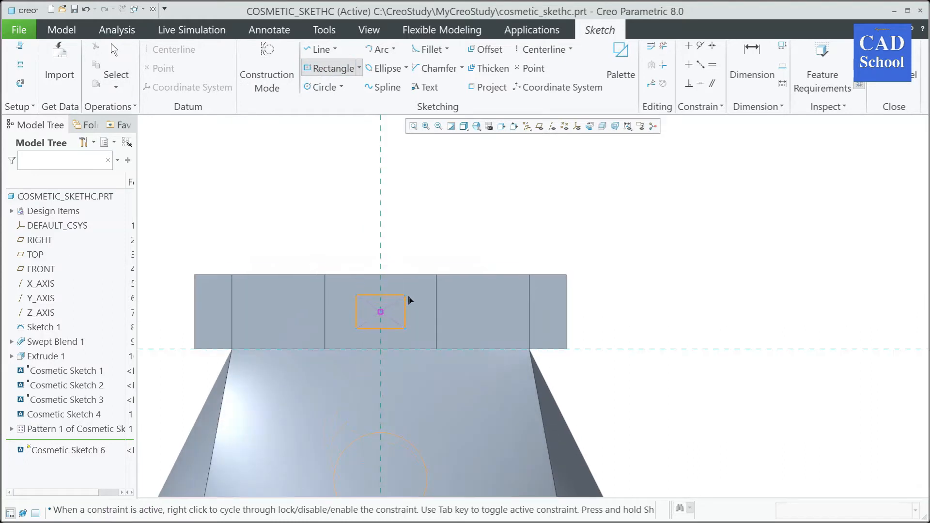
left_click(408, 295)
middle_click(409, 294)
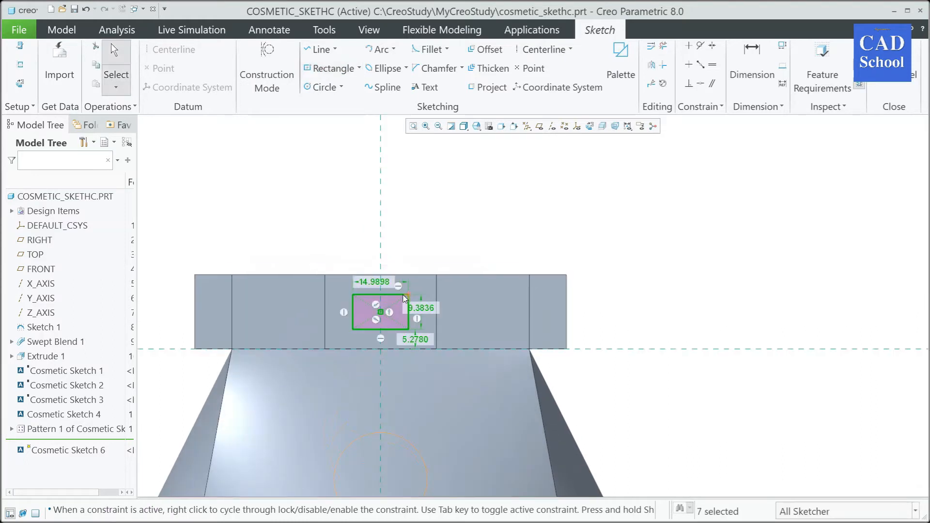
Set the rectangle's width to 15 and its height to 10.
double_click(376, 282)
type("5")
key("Return")
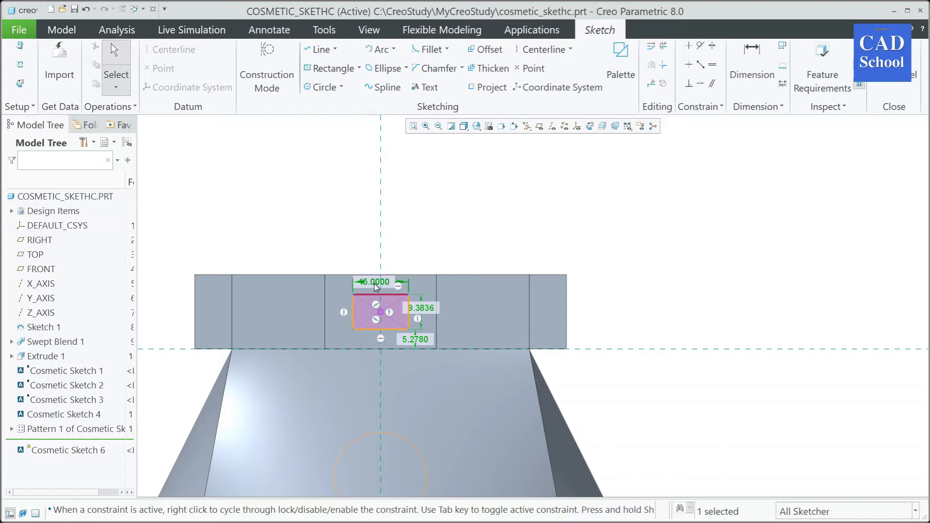
double_click(429, 311)
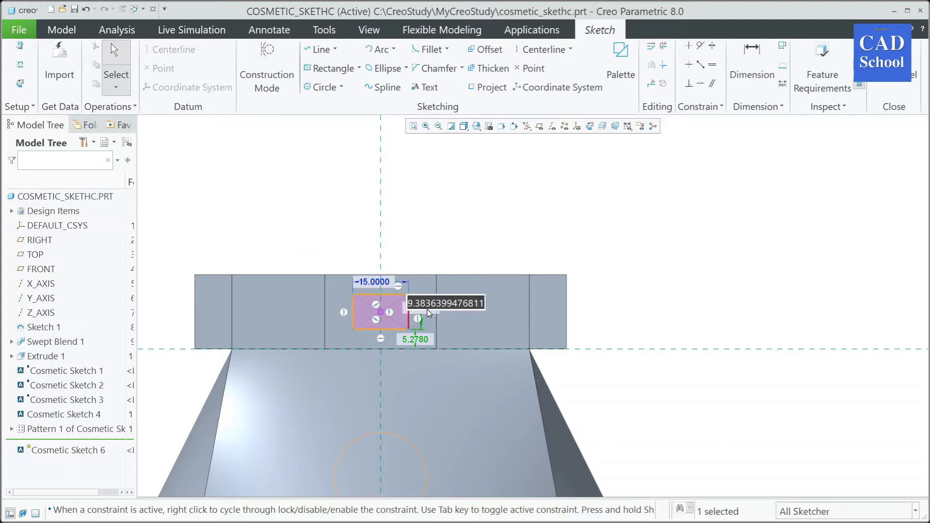
type("10")
key("Return")
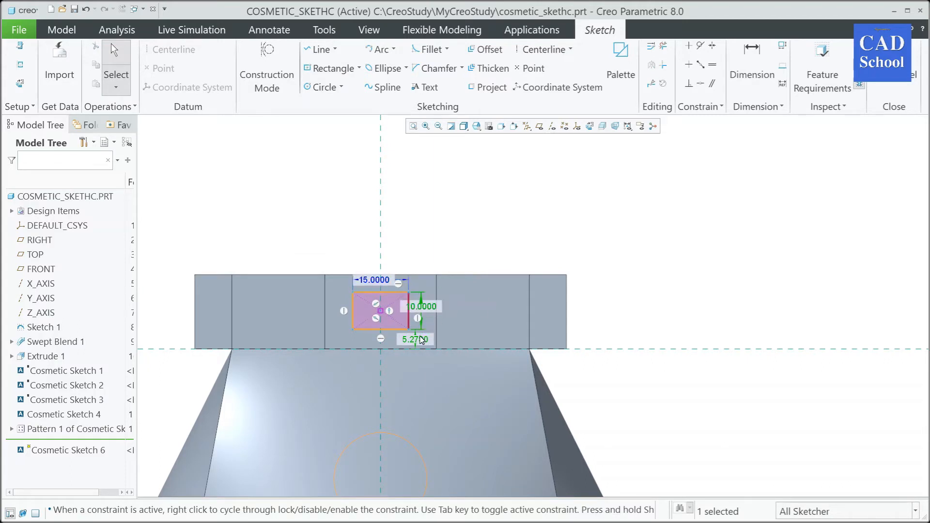
Set the rectangle's distance above the block's lower edge to 5 and finish the cosmetic sketch.
double_click(422, 339)
type("5034")
key("Return")
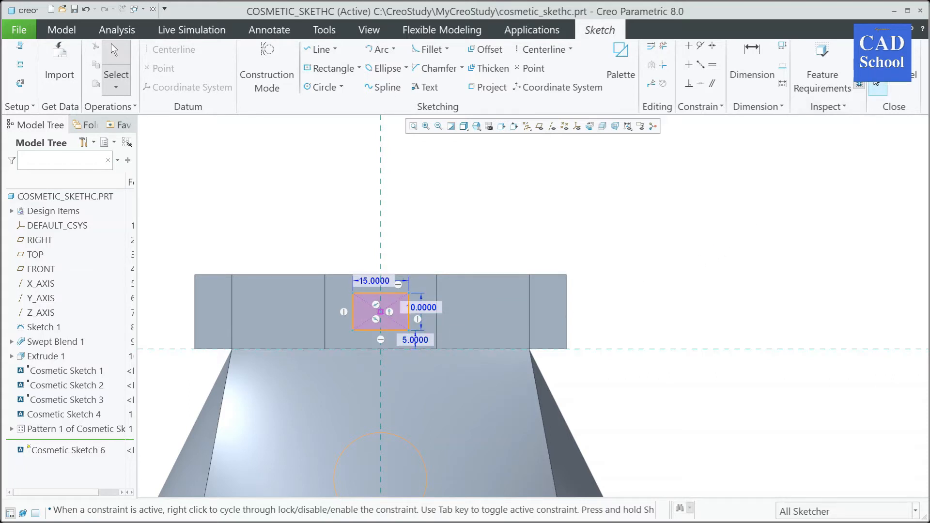
left_click(878, 88)
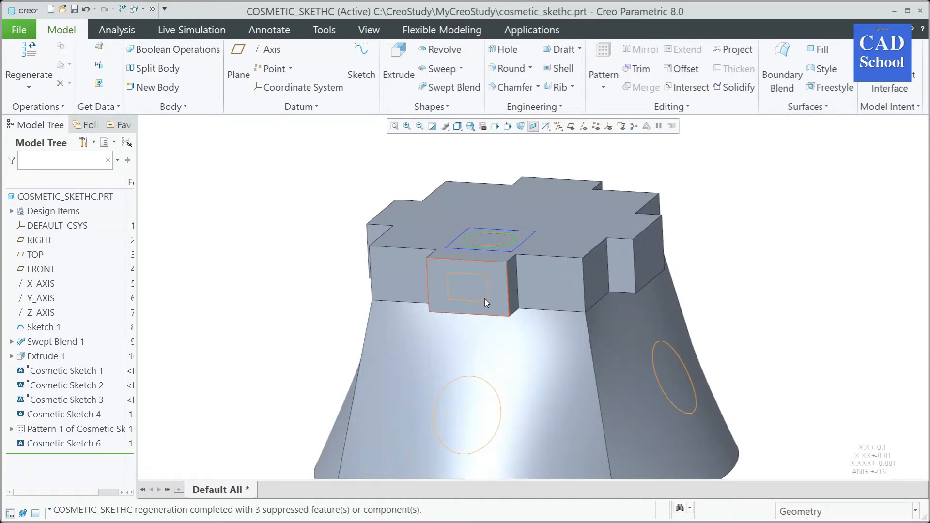
Edit the definition of Cosmetic Sketch 6 to add hatching lines with scale 2 and angle 45, and finish the sketch.
left_click(72, 444)
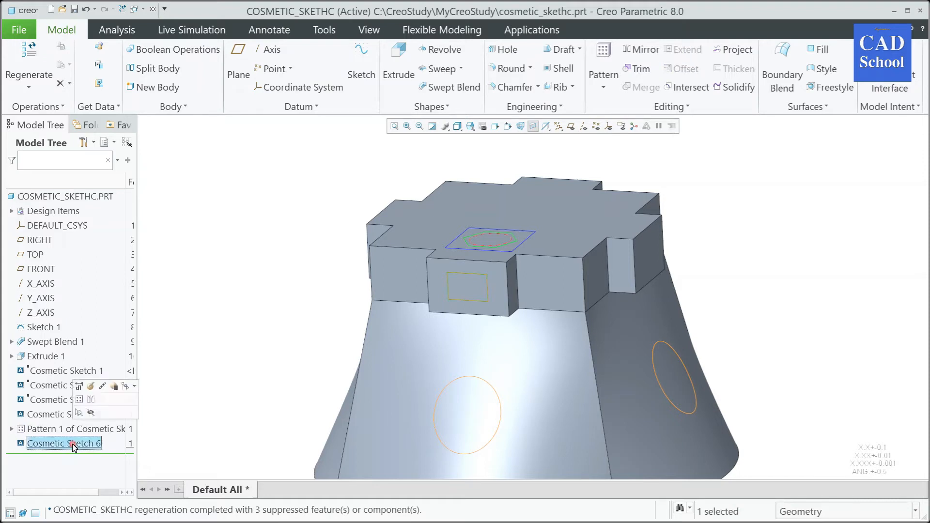
left_click(90, 389)
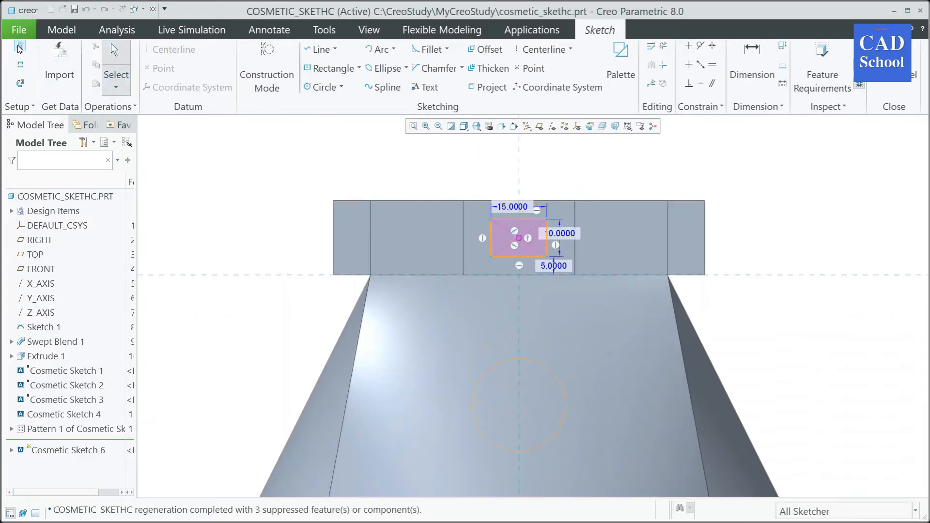
left_click(20, 47)
left_click(808, 157)
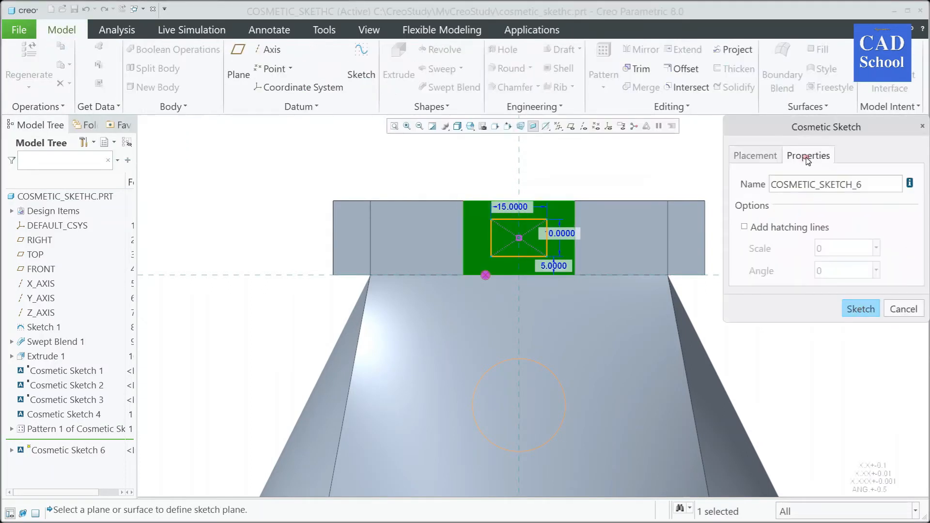
left_click(745, 227)
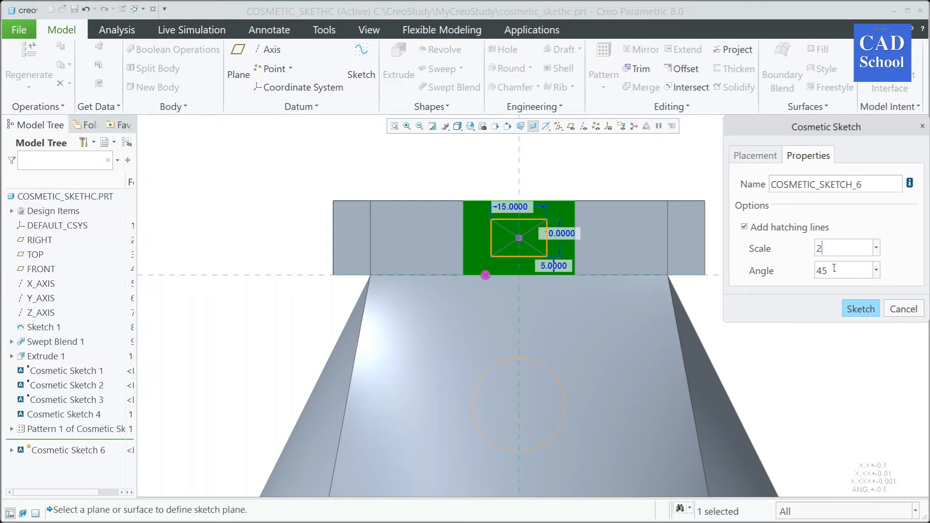
left_click(861, 310)
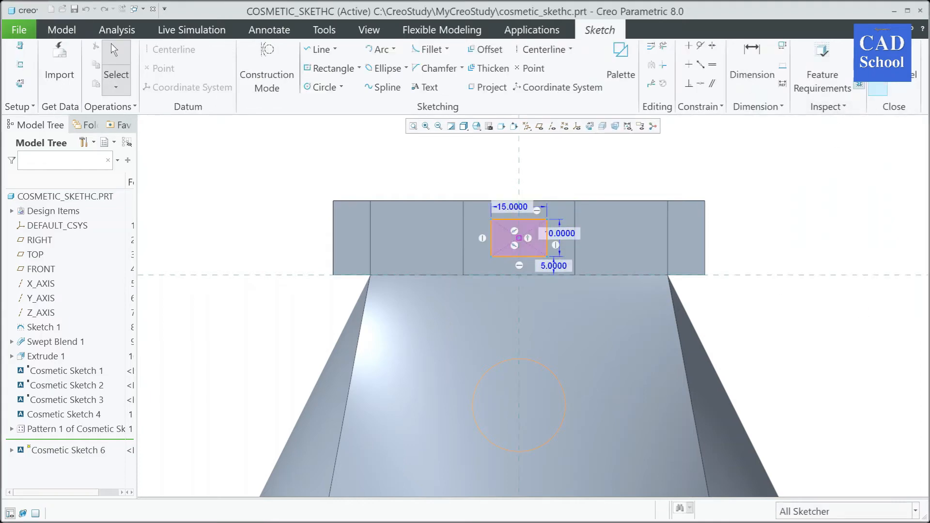
left_click(858, 88)
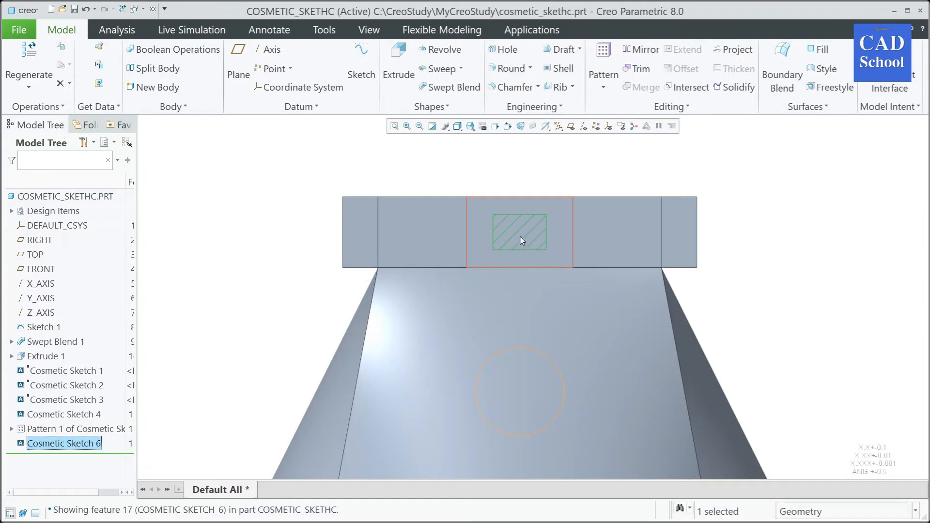
Redefine Cosmetic Sketch 6 with hatching scale 1 and angle 60, finish the sketch and clear the selection.
right_click(56, 444)
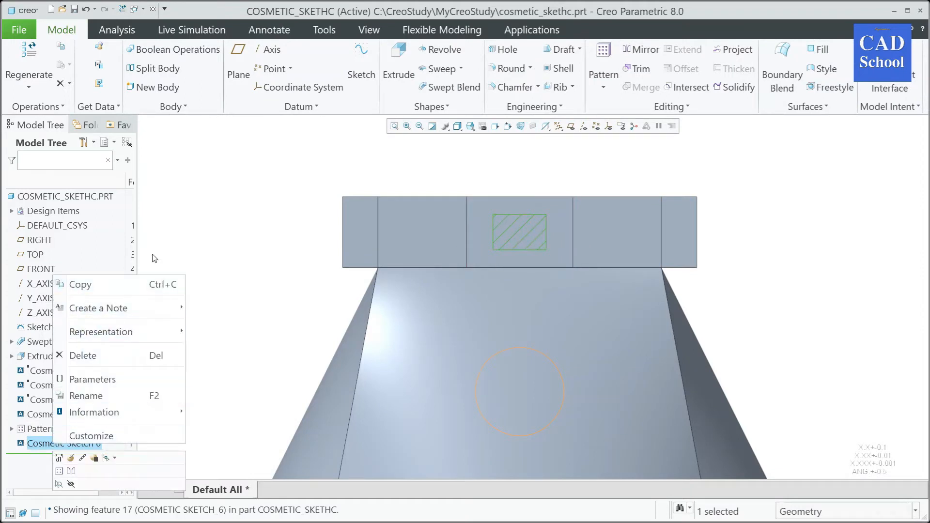
left_click(59, 470)
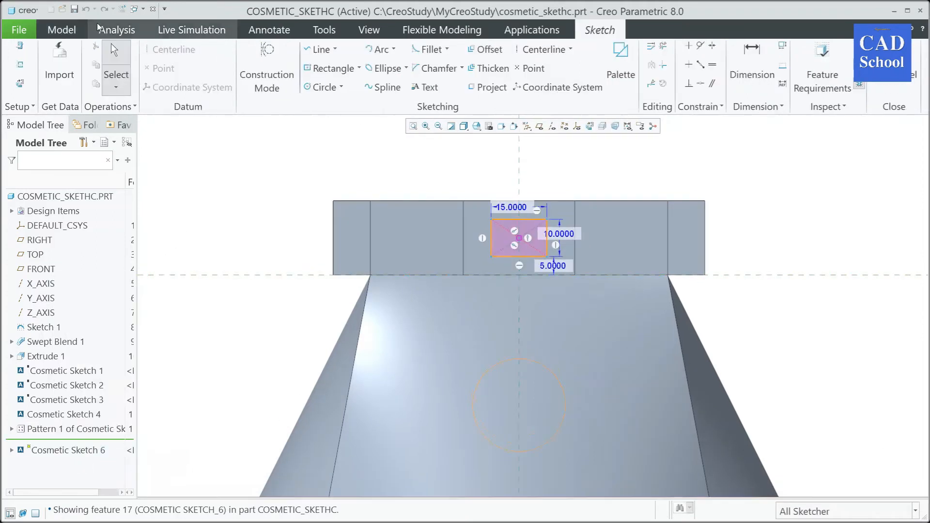
left_click(20, 46)
left_click(808, 155)
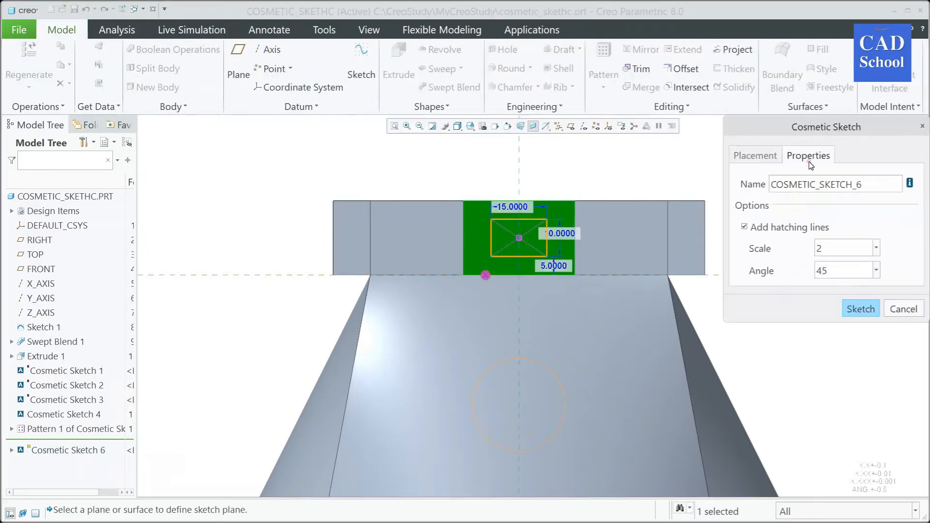
type("1")
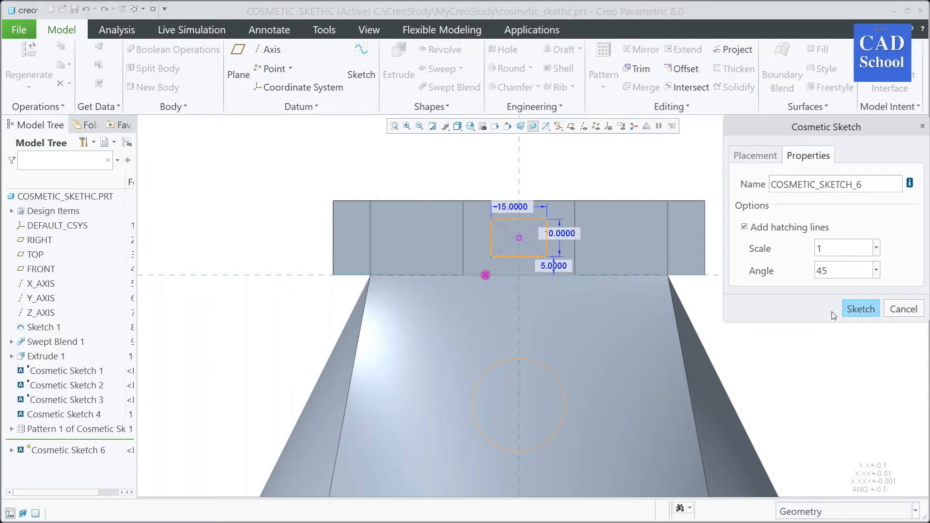
left_click(843, 274)
type("60")
left_click(853, 308)
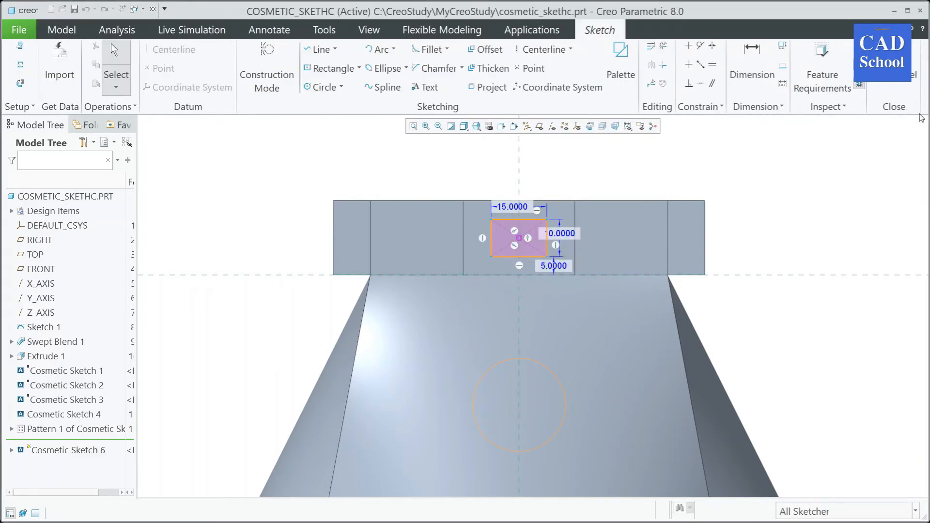
left_click(882, 56)
left_click(828, 205)
scroll(520, 239, "down", 2)
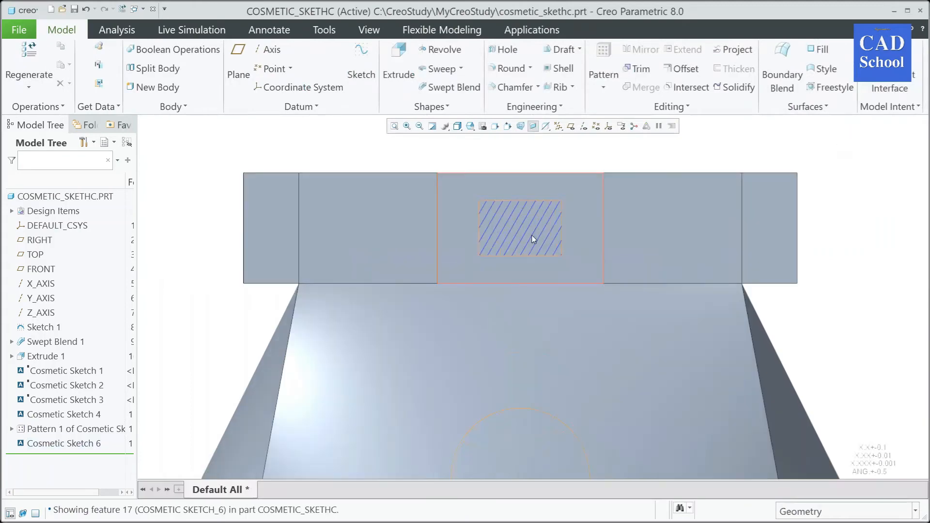
Examine the hatching on the protruding block's front face up close and from a 3D viewpoint.
scroll(531, 238, "up", 3)
scroll(520, 238, "down", 2)
mouse_move(519, 237)
middle_mouse_down()
mouse_move(507, 242)
mouse_move(533, 228)
mouse_move(543, 233)
mouse_move(506, 237)
middle_mouse_up()
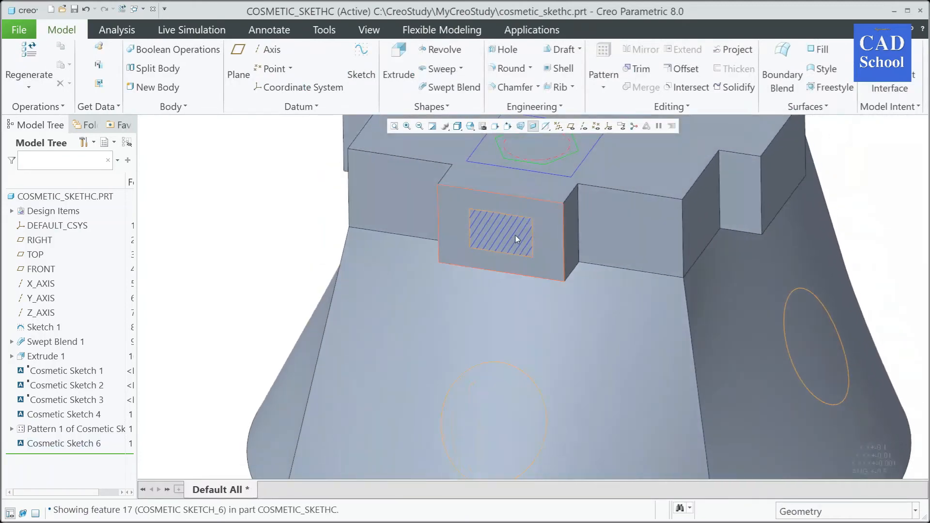
scroll(515, 234, "up", 3)
scroll(510, 228, "down", 3)
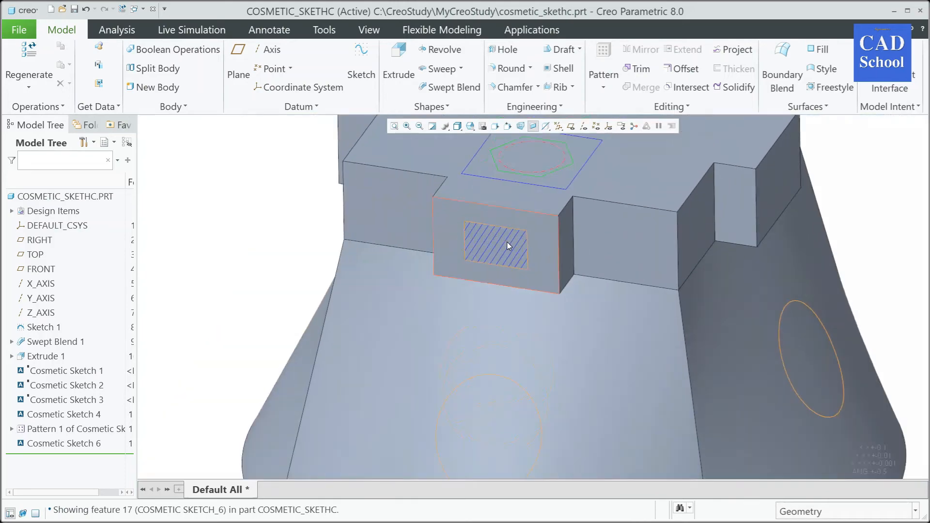
scroll(507, 243, "up", 3)
scroll(522, 211, "down", 5)
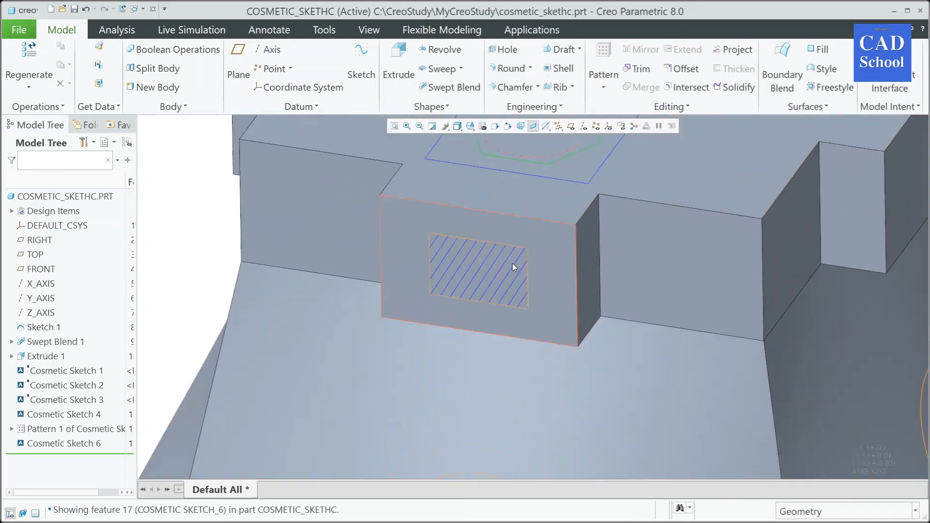
scroll(478, 256, "up", 3)
scroll(475, 257, "down", 5)
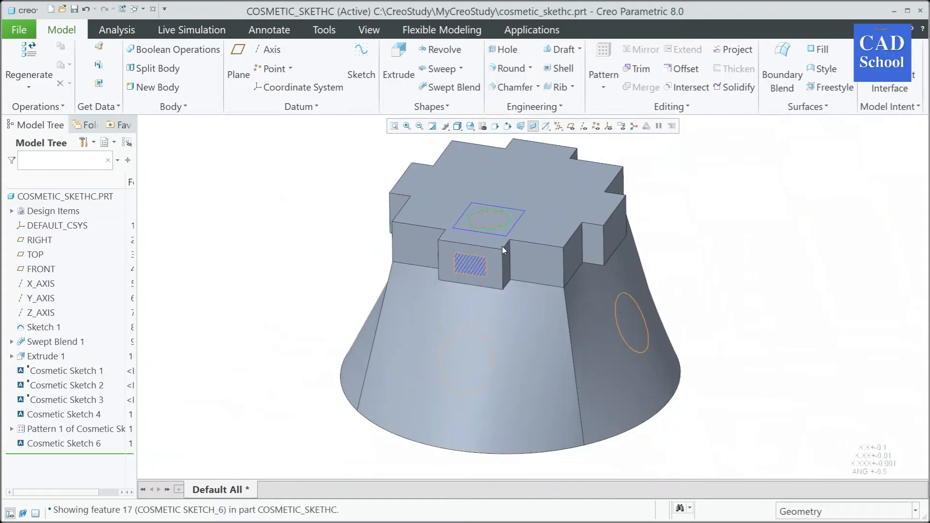
scroll(504, 319, "up", 4)
scroll(504, 318, "down", 3)
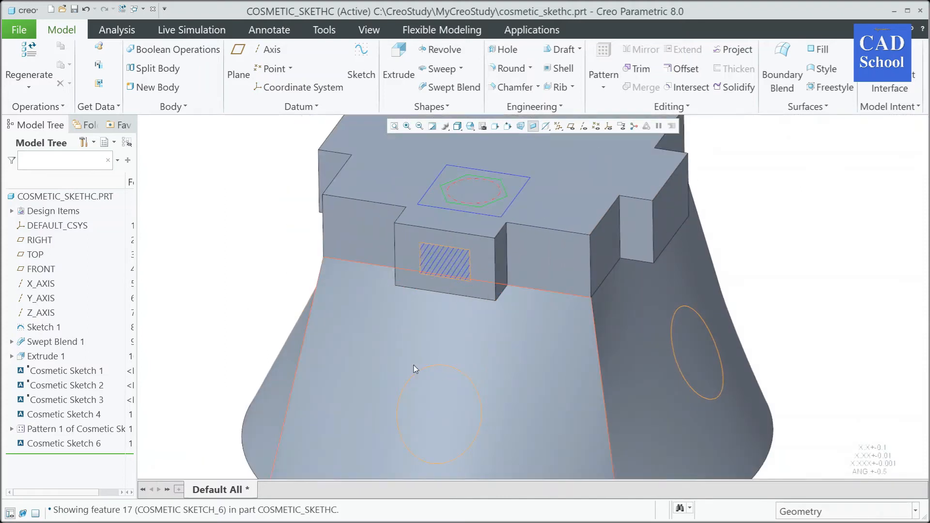
Open the definition of the first Cosmetic Sketch 5 pattern member to review its projection references, and close it.
left_click(394, 412)
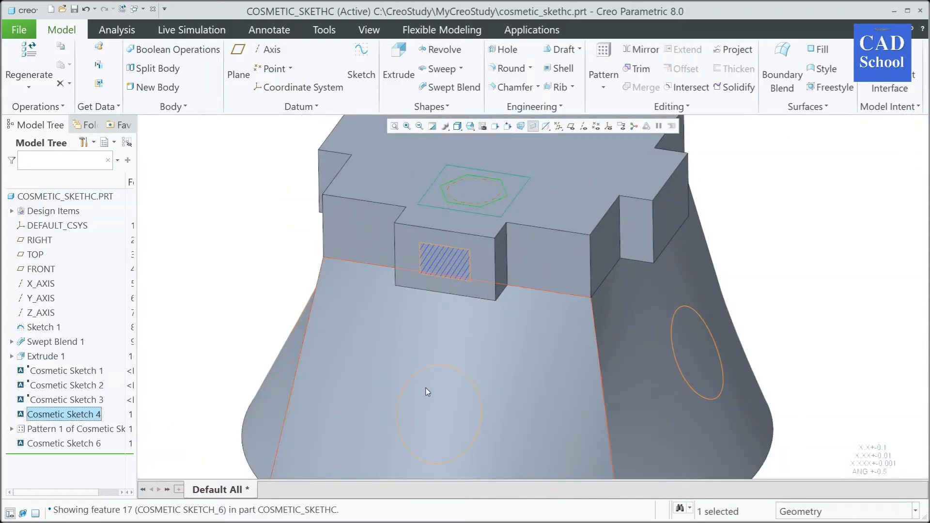
left_click(11, 429)
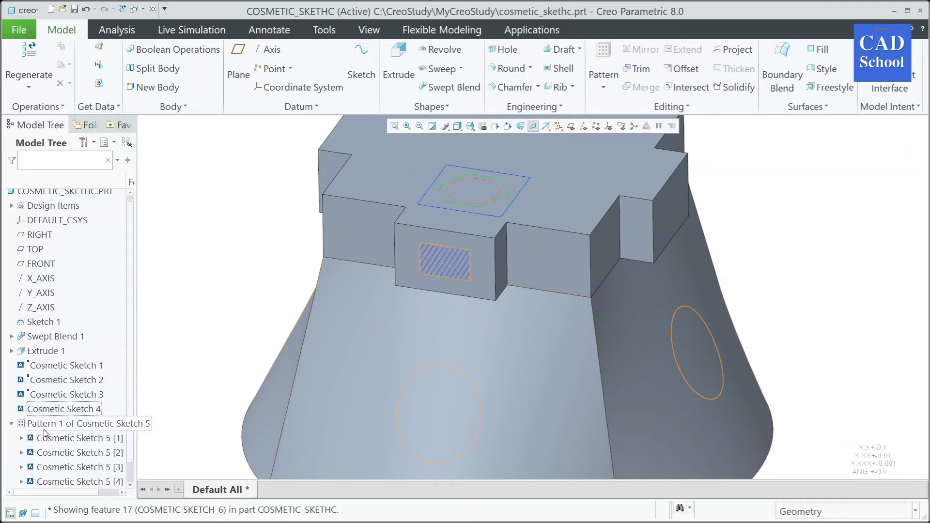
left_click(48, 438)
left_click(74, 391)
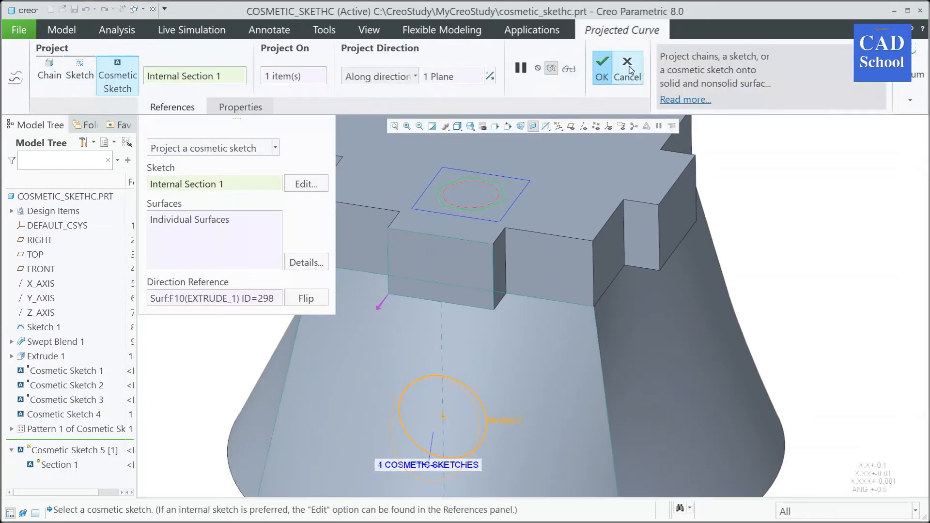
left_click(602, 68)
Inspect the projected circle on the curved front face together with the part's other cosmetic sketches from different angles.
scroll(473, 388, "down", 3)
scroll(473, 369, "up", 3)
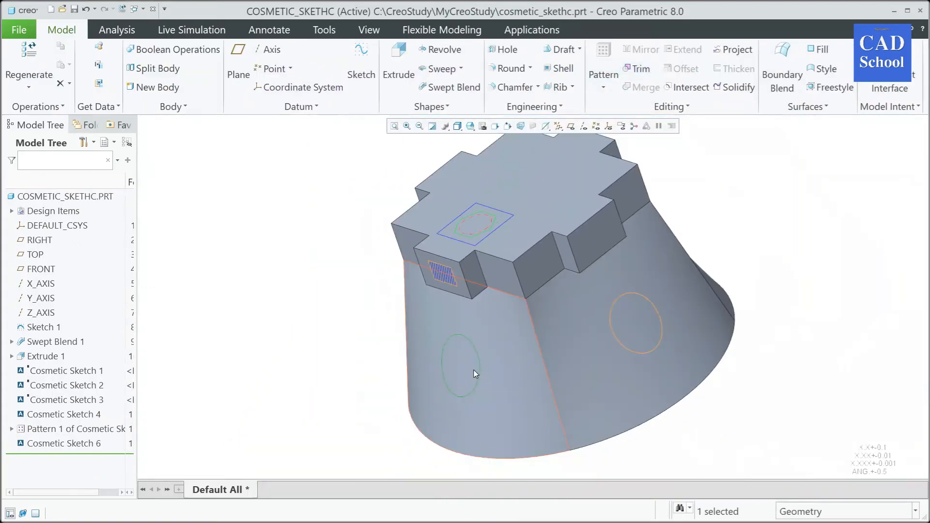
middle_click_drag(474, 369, 454, 380)
scroll(454, 380, "down", 3)
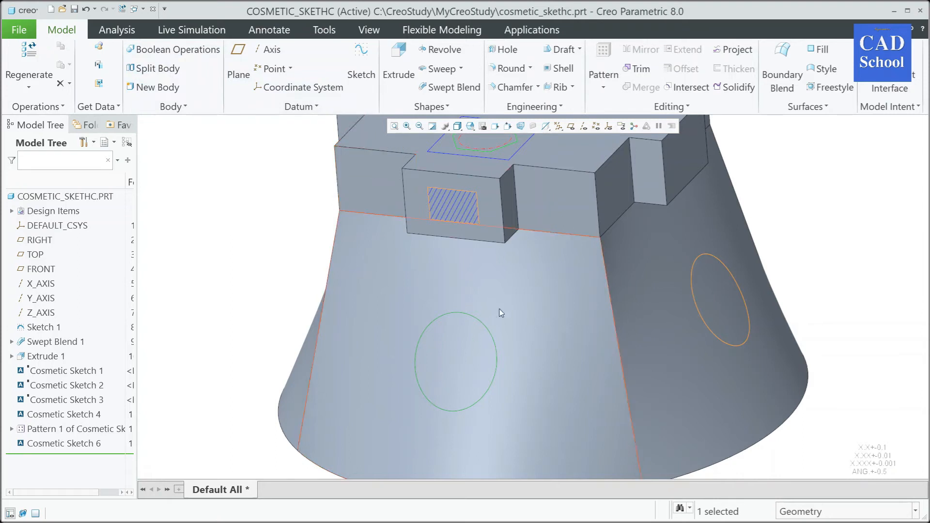
scroll(546, 297, "up", 1)
scroll(534, 287, "down", 1)
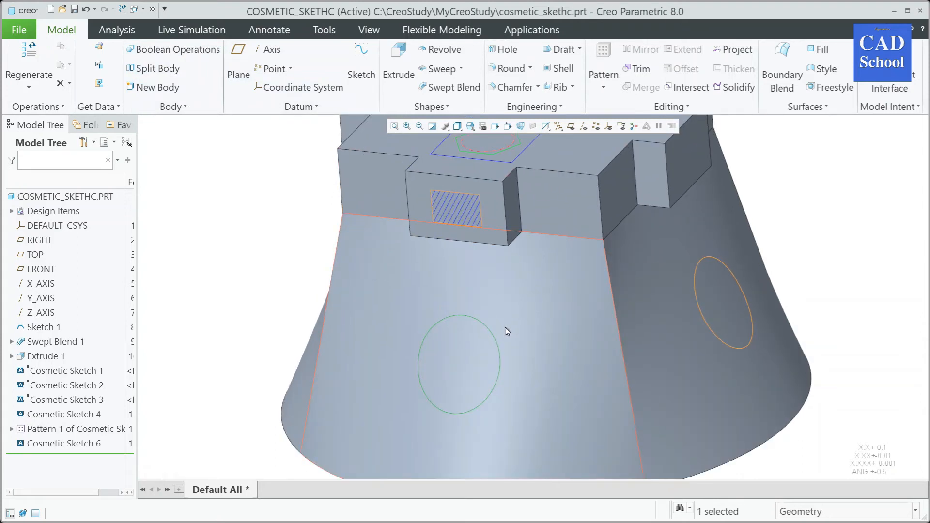
scroll(575, 329, "up", 2)
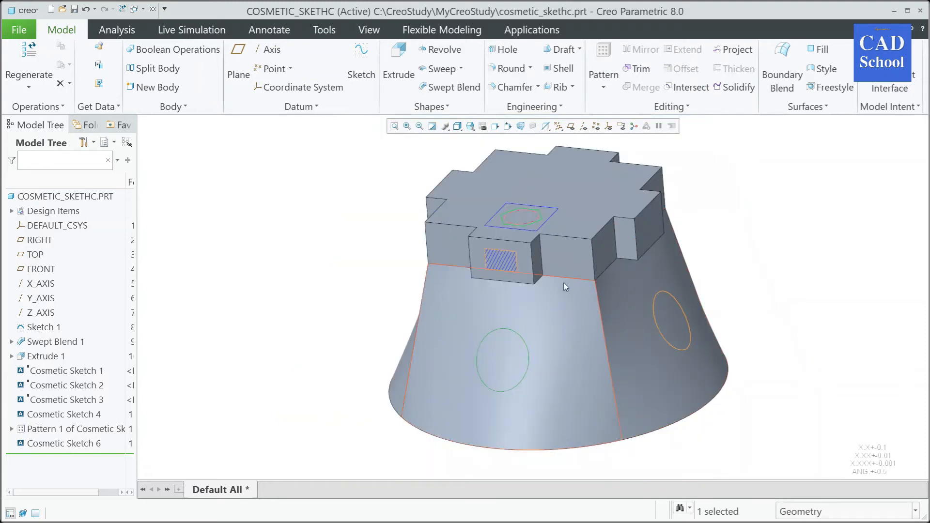
scroll(538, 265, "down", 3)
scroll(520, 247, "up", 2)
scroll(524, 312, "down", 2)
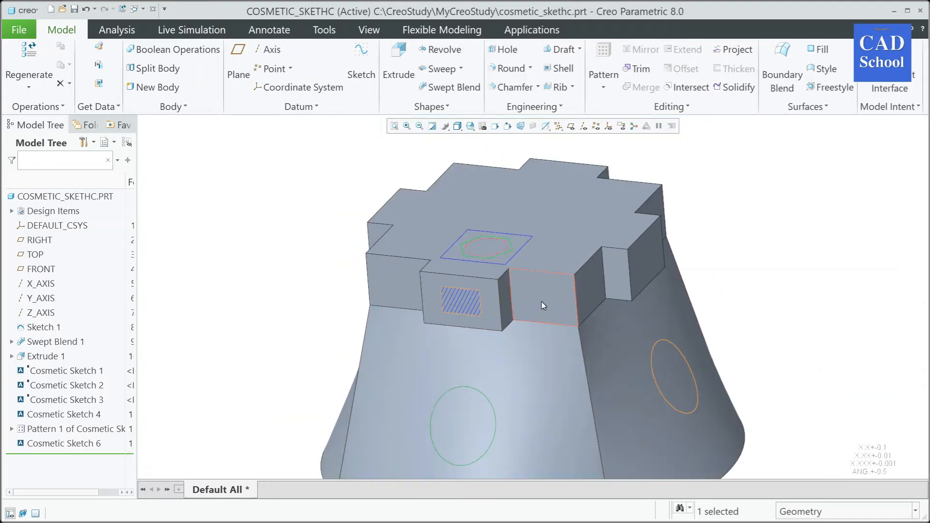
middle_click_drag(543, 304, 508, 250)
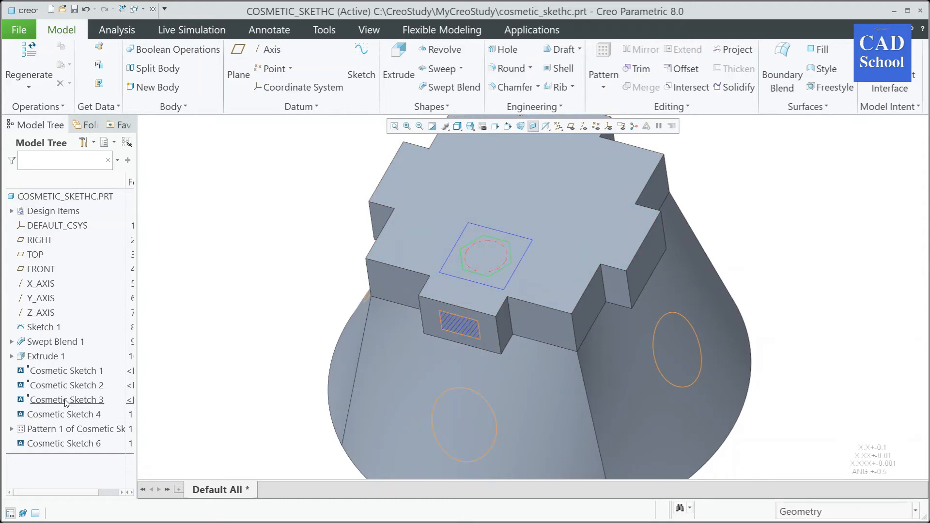
Redefine Cosmetic Sketch 4 with hatching lines added, finish the sketch and return the model to its default orientation.
left_click(102, 414)
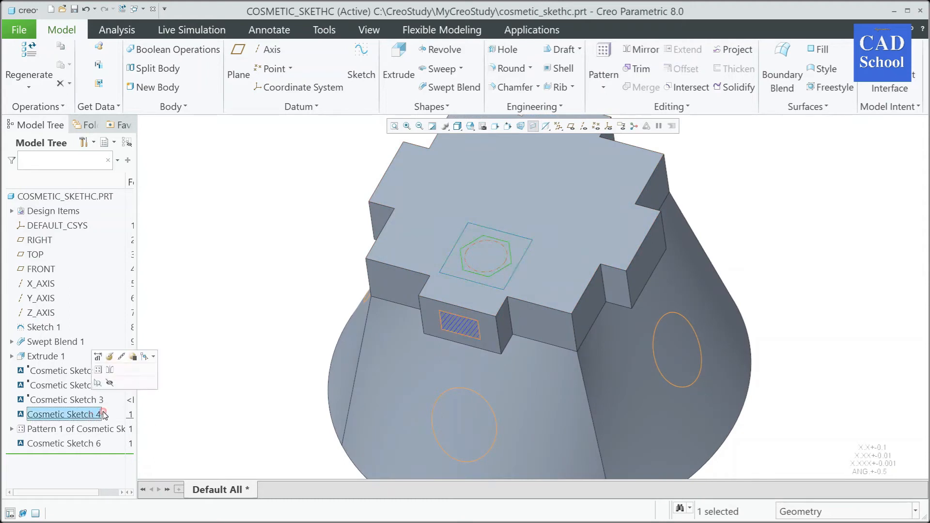
right_click(73, 416)
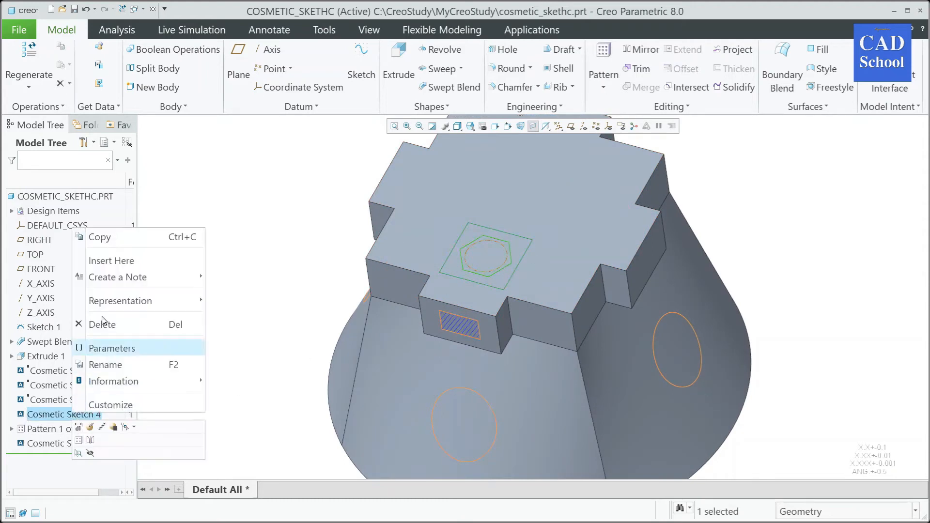
left_click(90, 426)
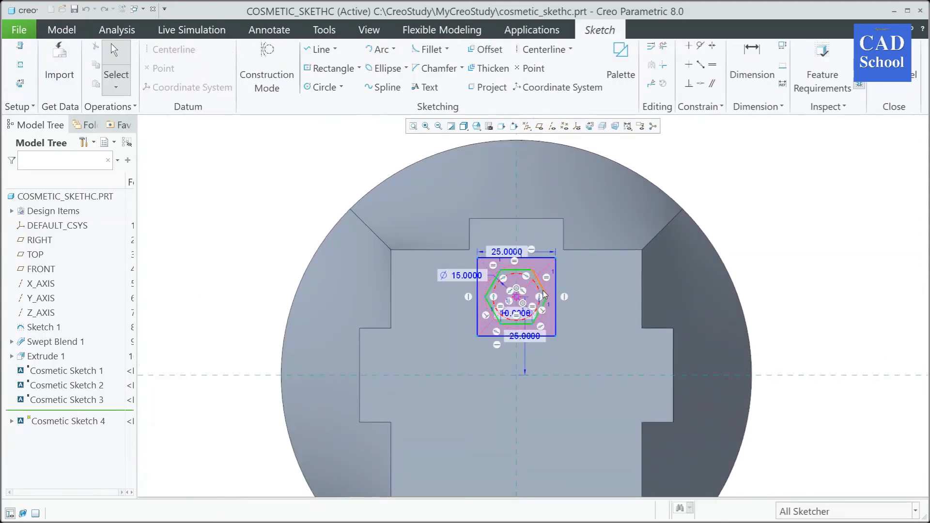
left_click(20, 55)
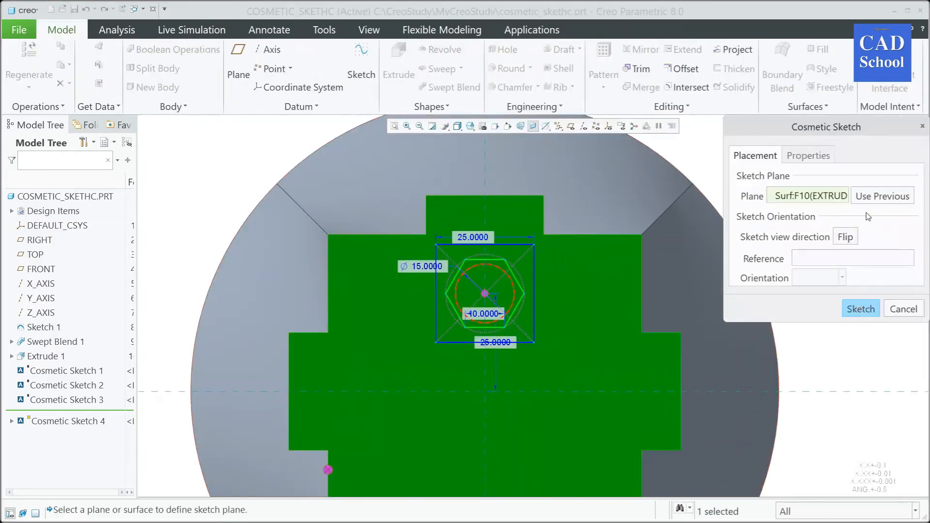
left_click(808, 155)
left_click(745, 227)
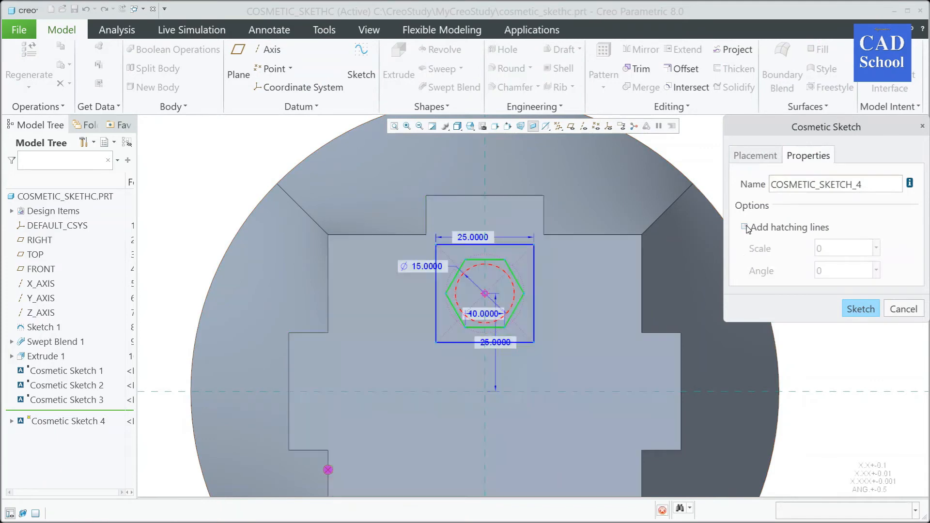
left_click(860, 308)
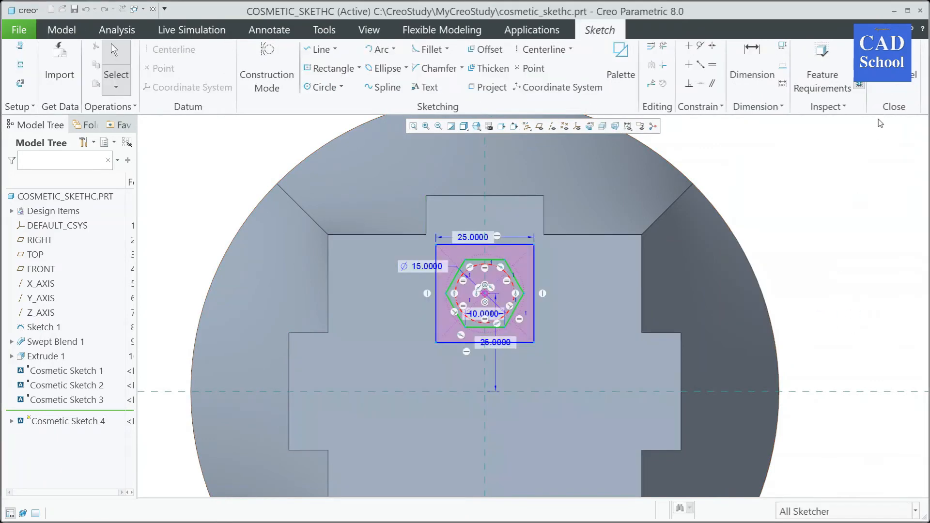
left_click(878, 87)
left_click(854, 197)
scroll(516, 347, "up", 3)
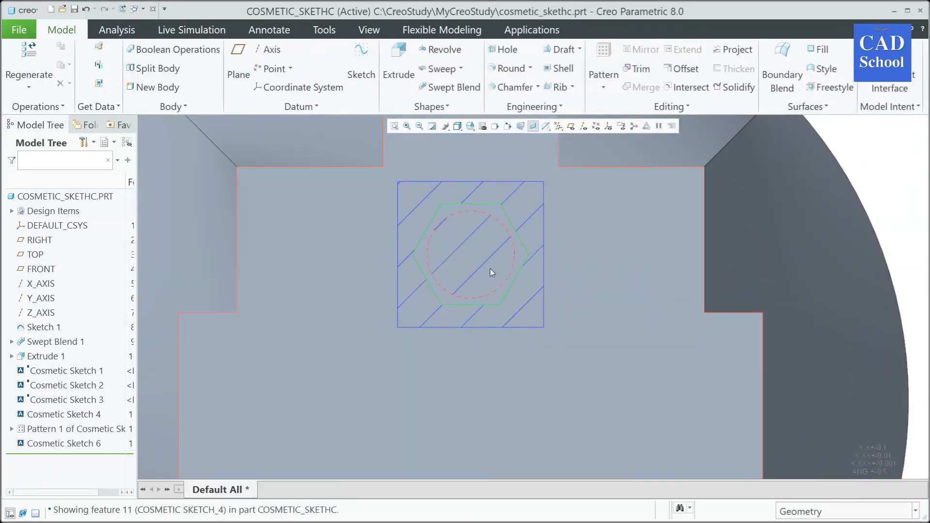
scroll(482, 278, "down", 2)
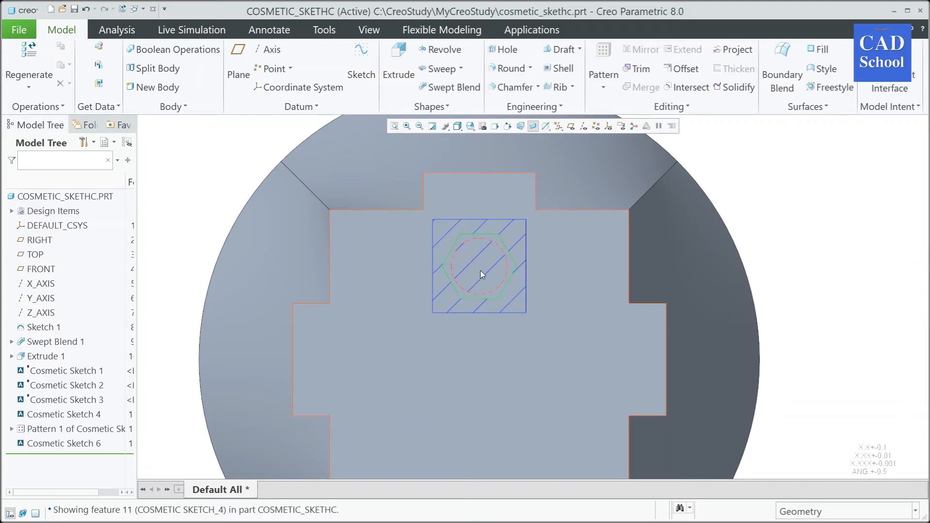
scroll(448, 244, "up", 3)
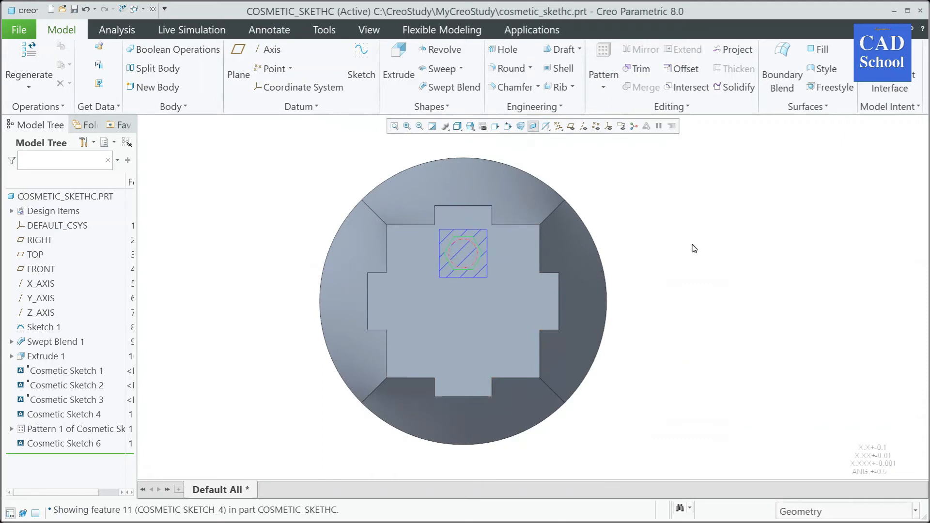
key("ctrl+d")
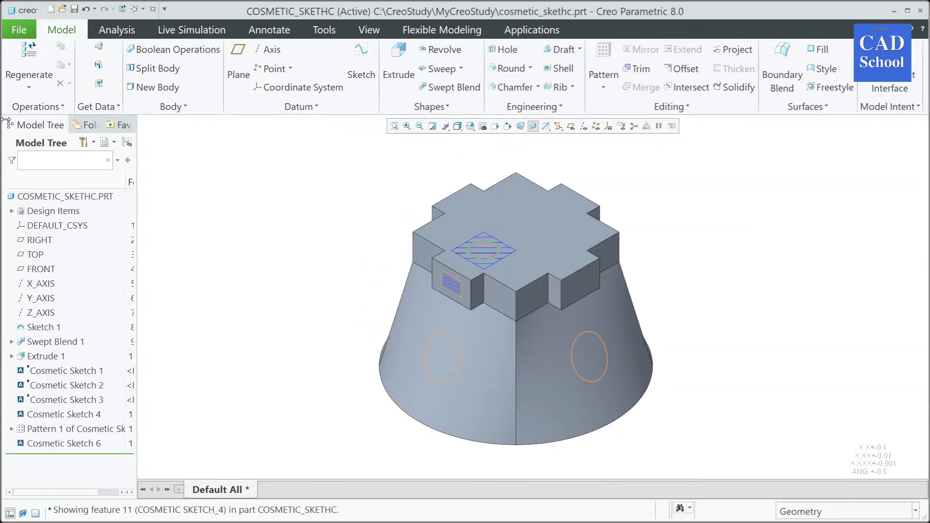
Create a new drawing drw0001 of cosmetic_skethc.prt with an empty template, landscape orientation and A3 sheet size.
left_click(52, 10)
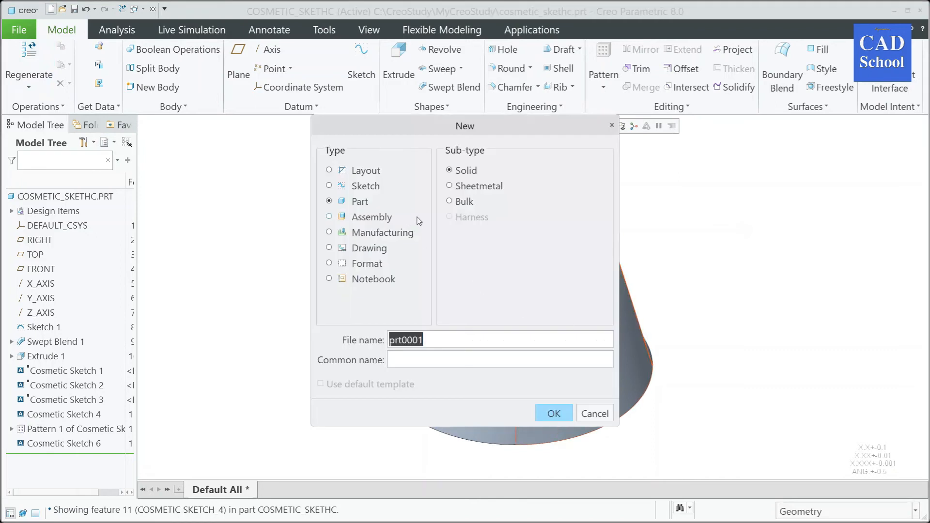
left_click(365, 250)
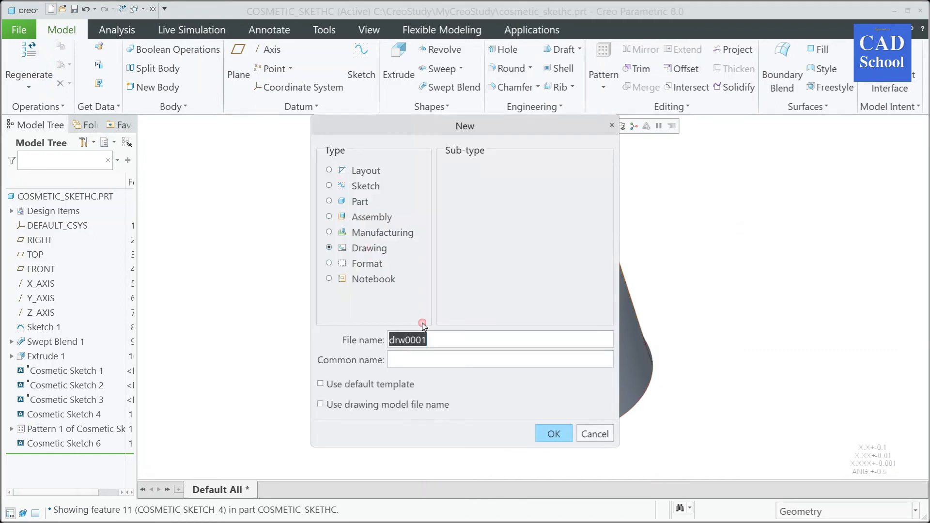
left_click(551, 434)
left_click(481, 331)
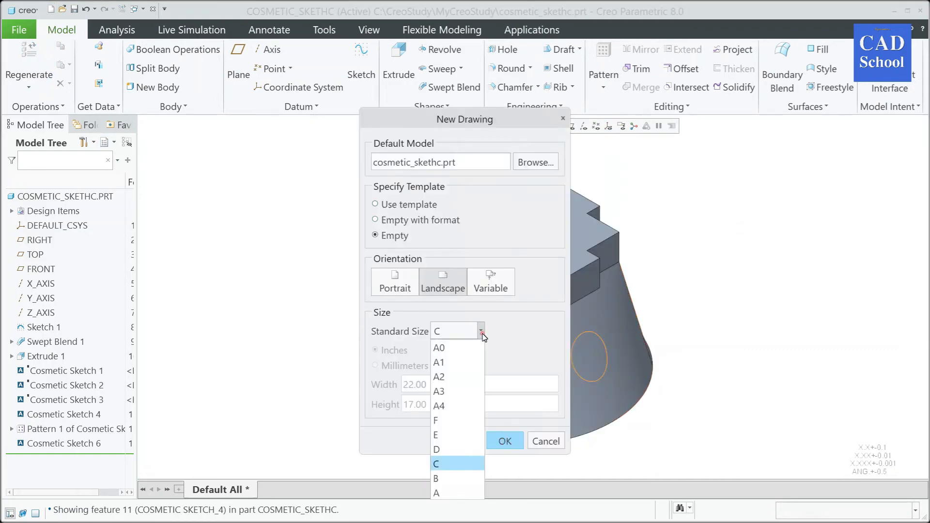
left_click(443, 388)
left_click(505, 442)
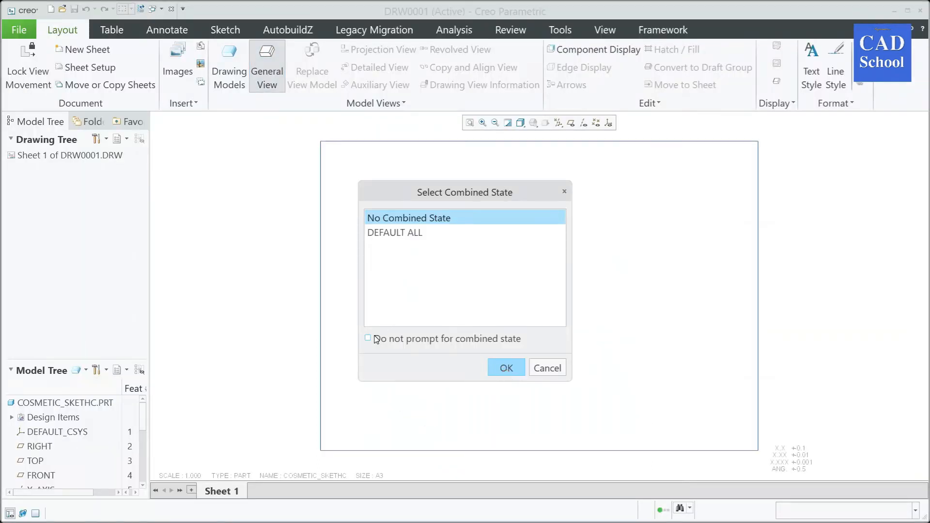
Accept No Combined State, turn off that prompt, and place a general view in the left part of the sheet.
left_click(368, 339)
left_click(506, 368)
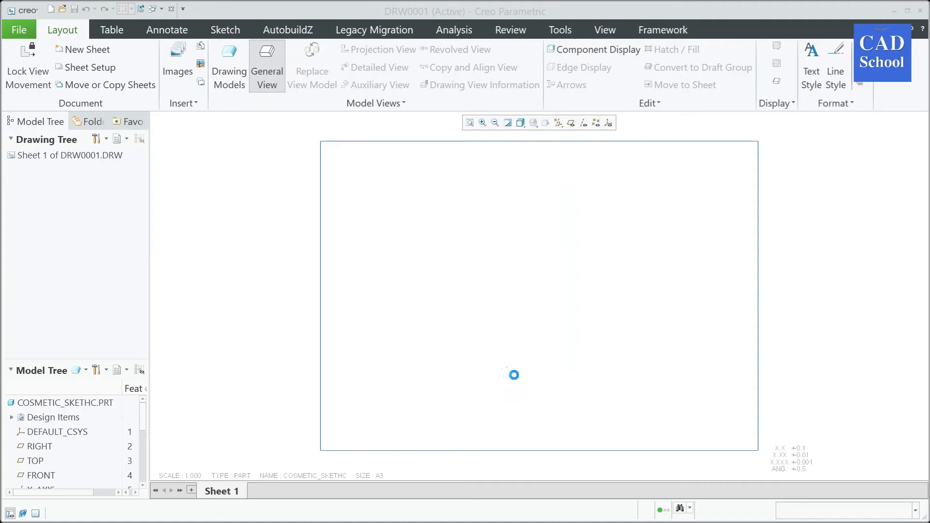
left_click(401, 278)
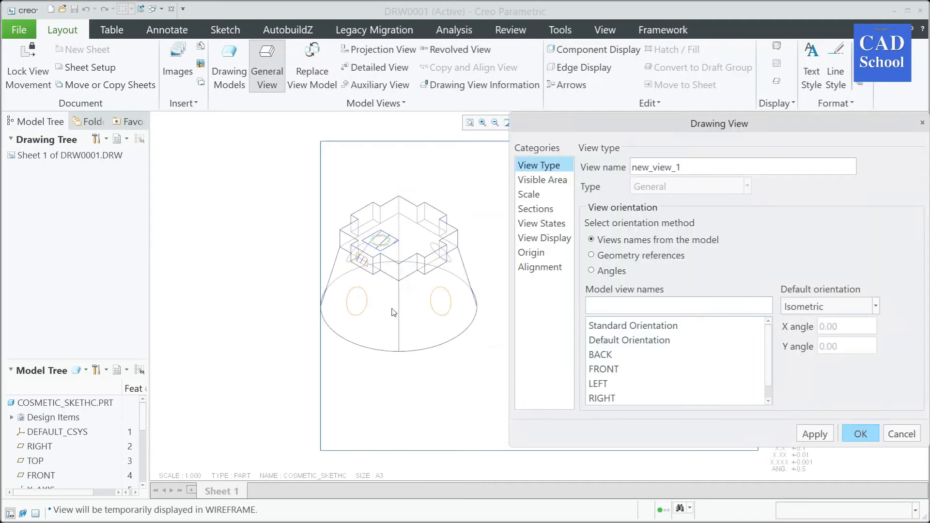
scroll(383, 299, "up", 5)
scroll(383, 293, "down", 5)
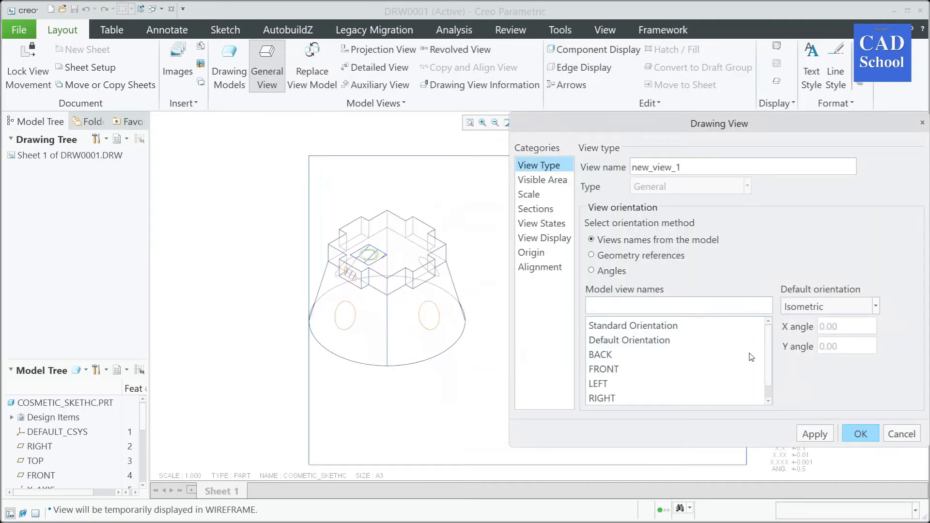
Orient the general view to the model view TOP and apply it.
scroll(771, 356, "down", 1)
left_click(604, 398)
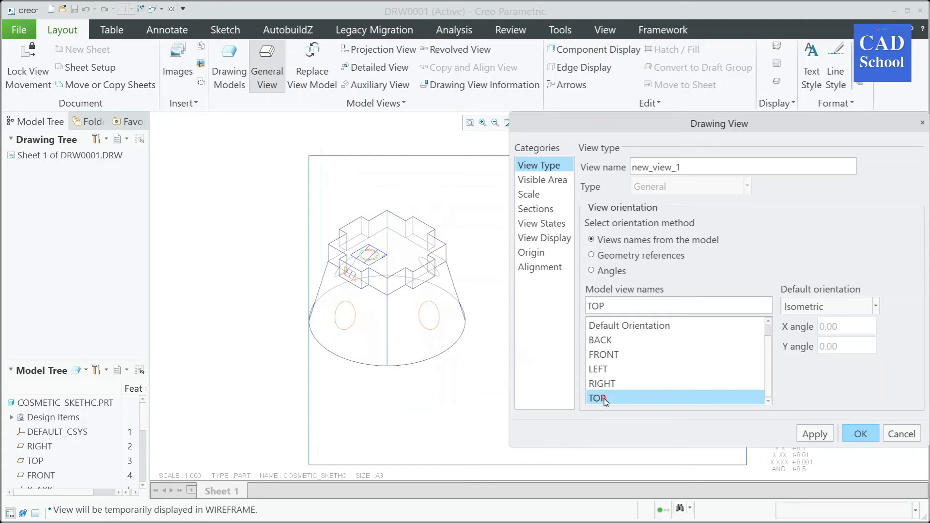
left_click(815, 434)
scroll(355, 310, "up", 2)
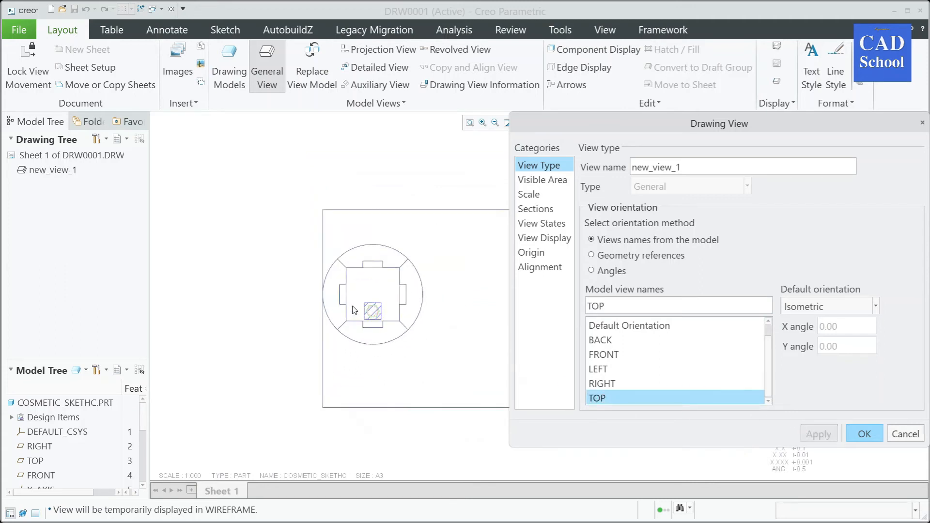
scroll(354, 309, "down", 1)
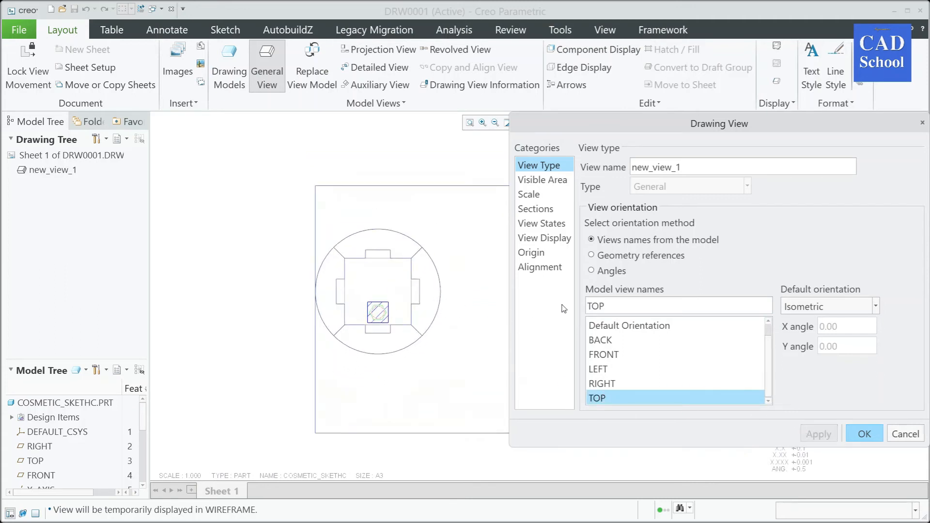
Set the top view's custom scale to 0.8 and finish its view definition.
left_click(529, 194)
left_click(604, 183)
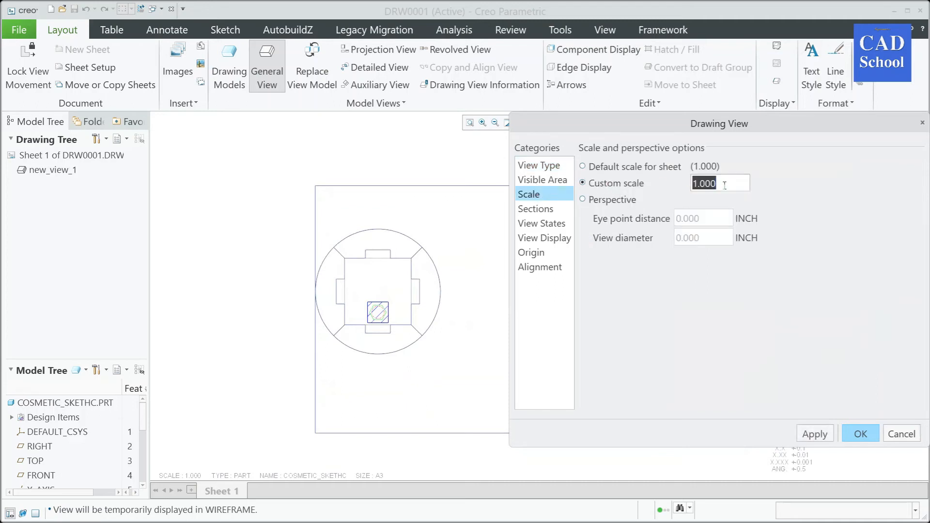
type("0.8")
key("Return")
left_click(814, 434)
scroll(308, 293, "up", 2)
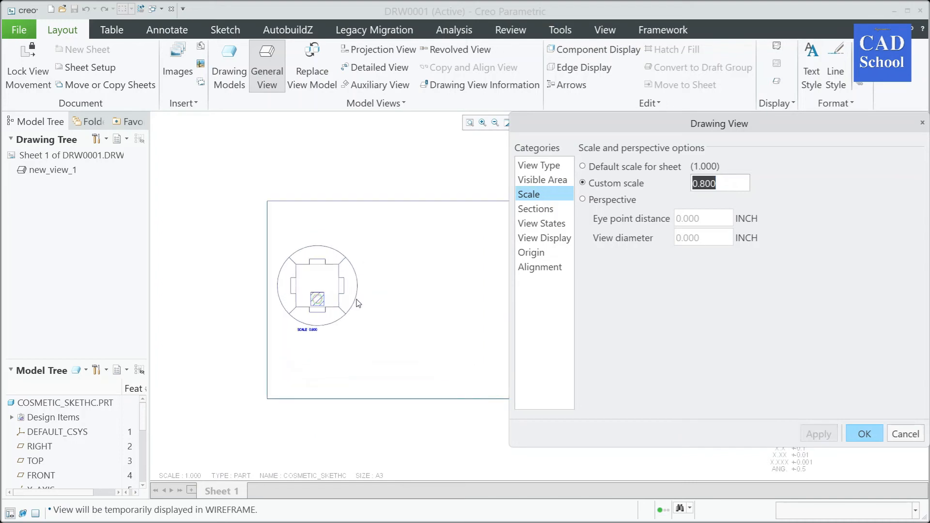
middle_click(363, 308)
Move the top view inward from the sheet's left edge, clear the selection and check its cosmetic hatching up close.
mouse_move(326, 293)
left_mouse_down()
mouse_move(364, 307)
mouse_move(358, 300)
left_mouse_up()
left_click(418, 369)
scroll(407, 369, "down", 7)
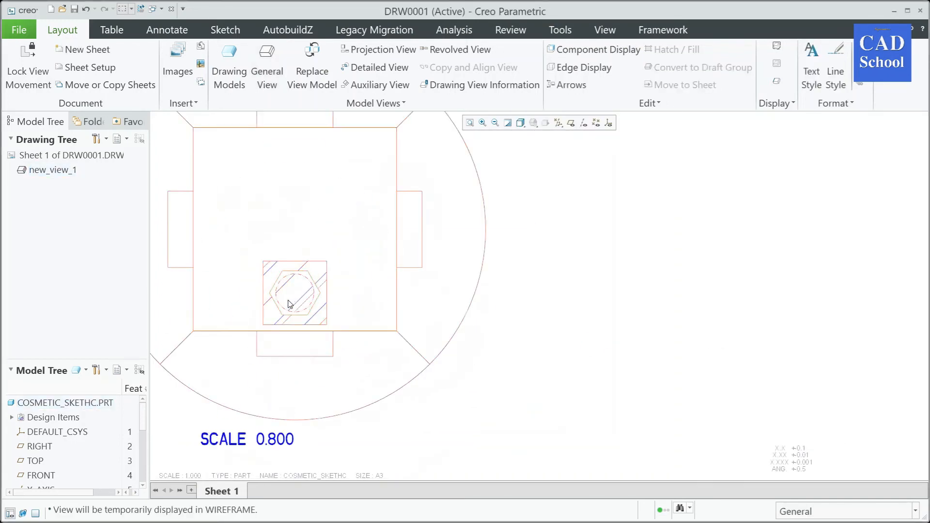
scroll(302, 296, "up", 5)
scroll(332, 294, "down", 4)
scroll(335, 315, "up", 5)
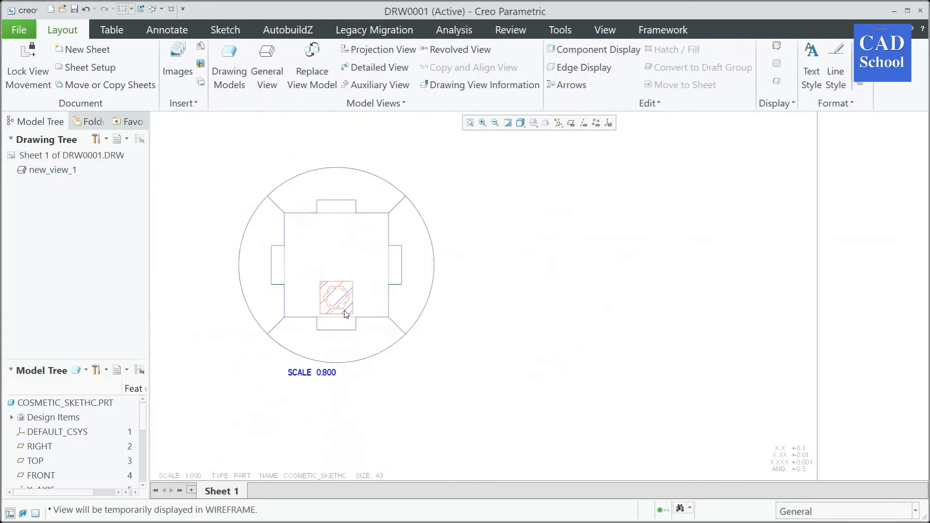
Add a projection view above the top view.
left_click(359, 249)
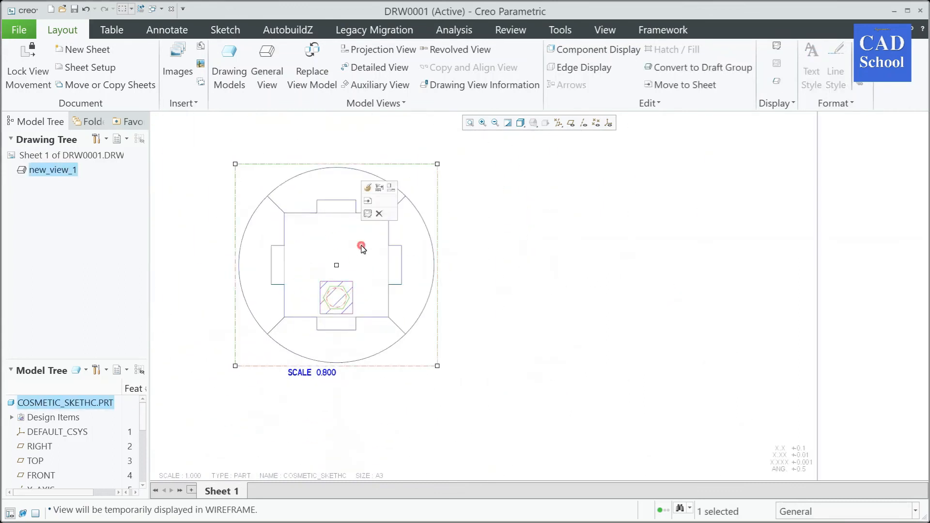
left_click(391, 189)
scroll(365, 374, "up", 3)
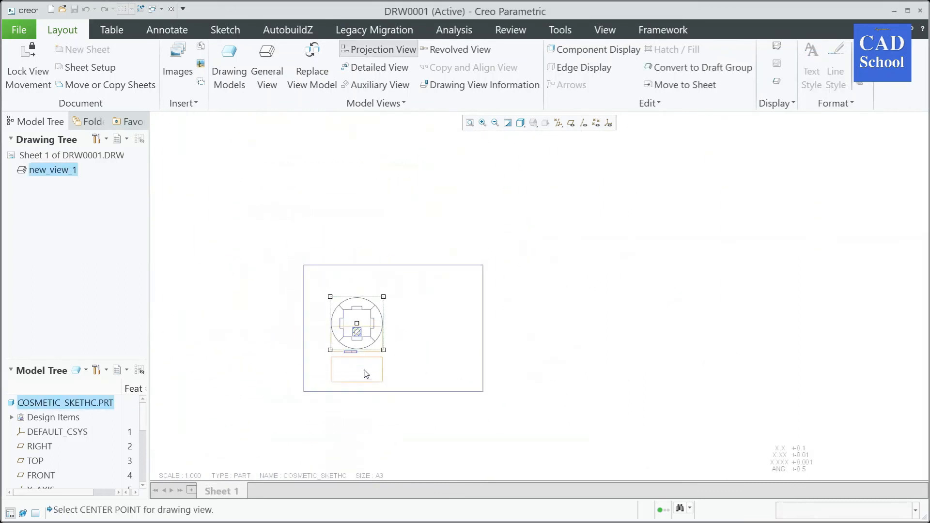
left_click(358, 183)
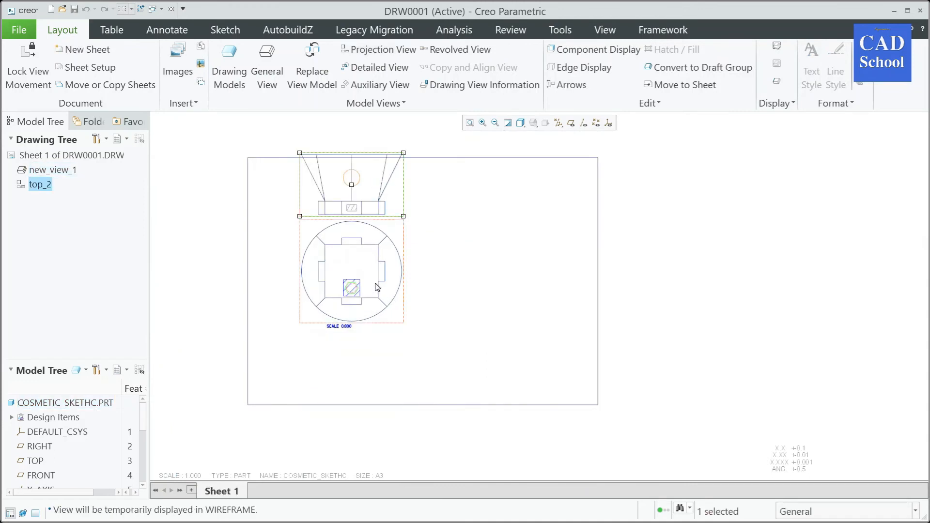
Add a projection view below the top view and clear the selection.
left_click(393, 268)
left_click(419, 201)
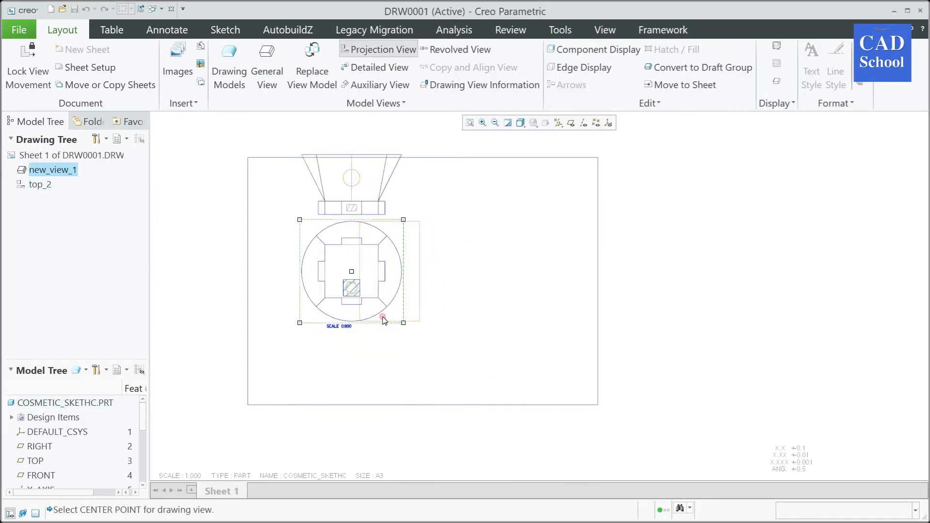
left_click(357, 376)
left_click(422, 338)
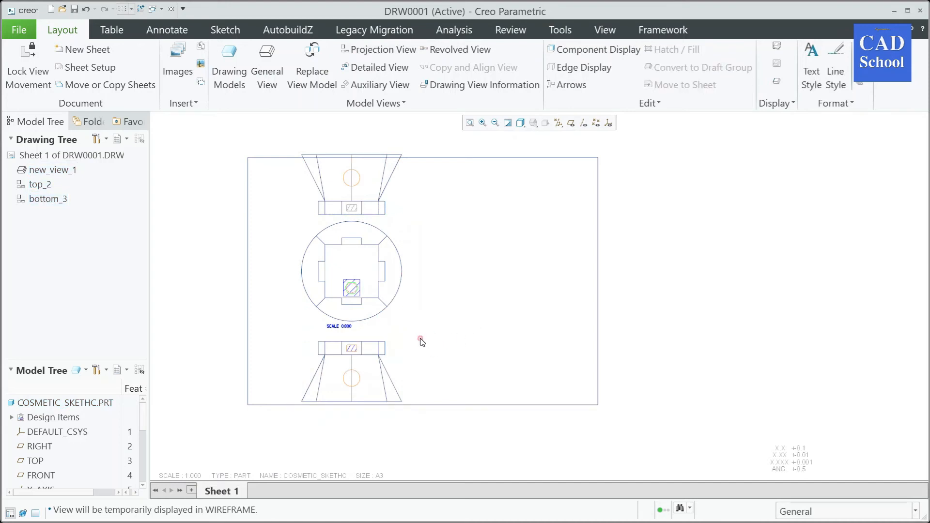
Delete the upper projection view and move the top view up and left to open space above the lower one.
left_click(367, 189)
left_click(382, 152)
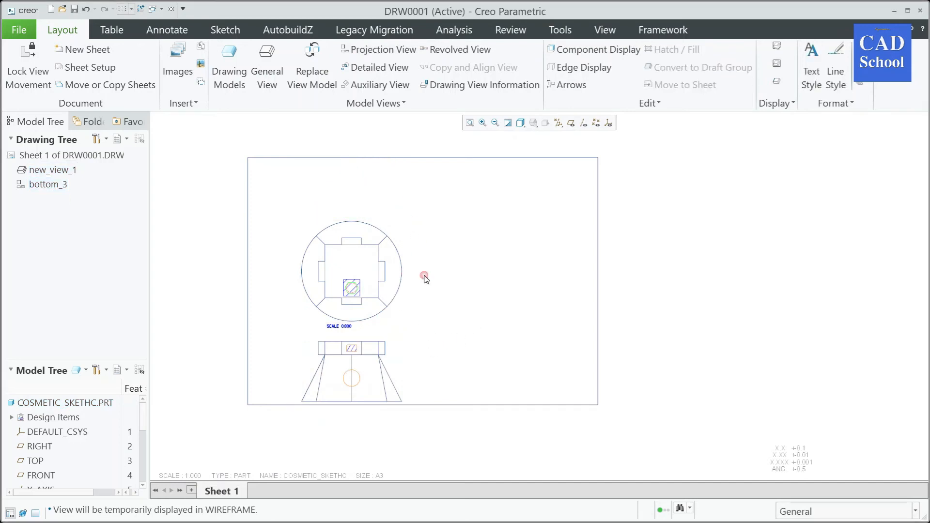
left_click(379, 263)
left_click_drag(379, 263, 361, 220)
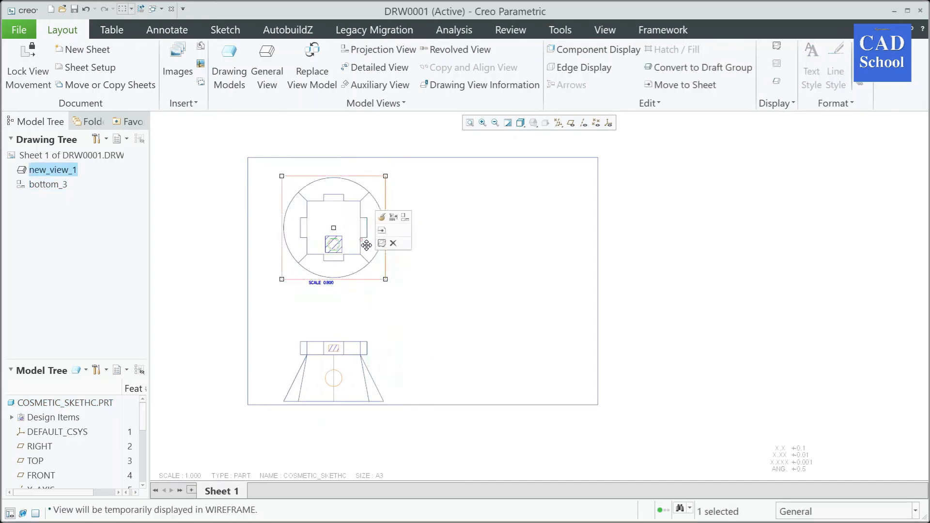
left_click(359, 358)
left_click(453, 305)
scroll(438, 260, "up", 1)
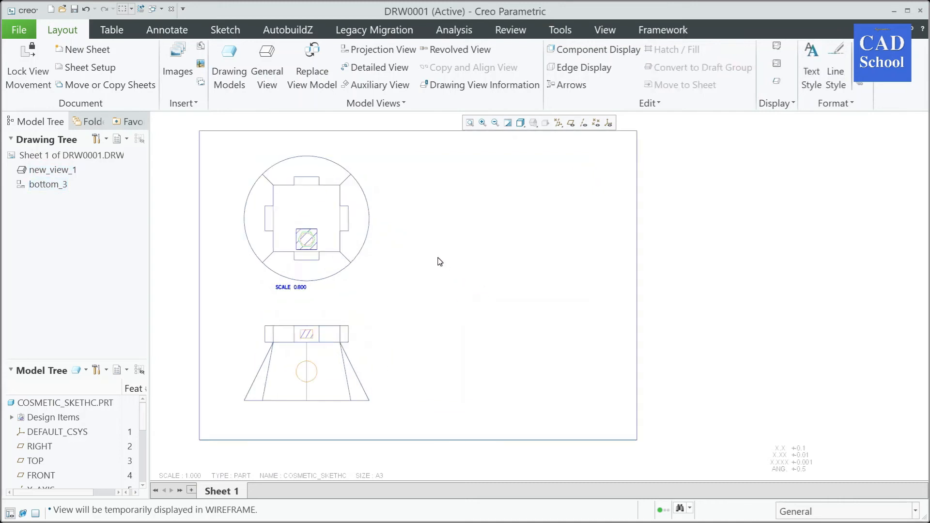
Add a general isometric view in the open area beside the existing views and apply a custom scale of 0.8.
left_click(262, 69)
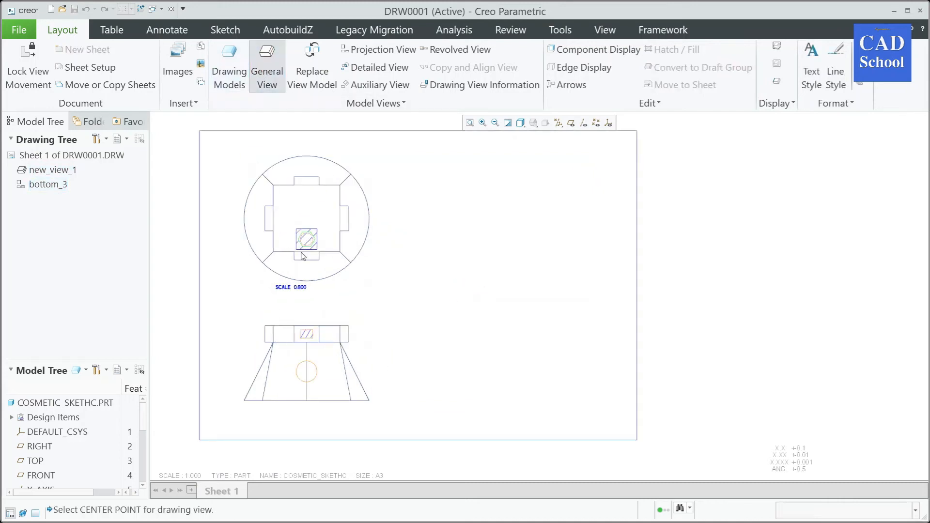
left_click(468, 274)
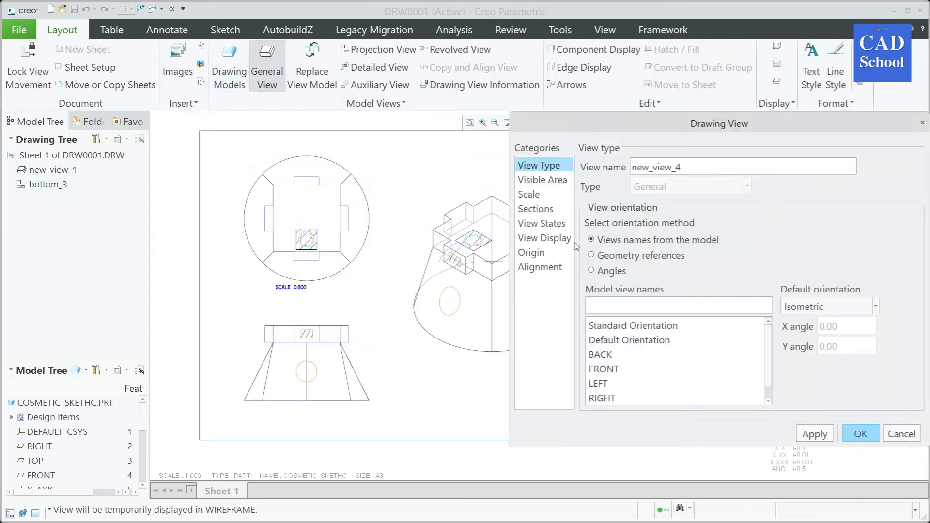
left_click(532, 193)
left_click(607, 186)
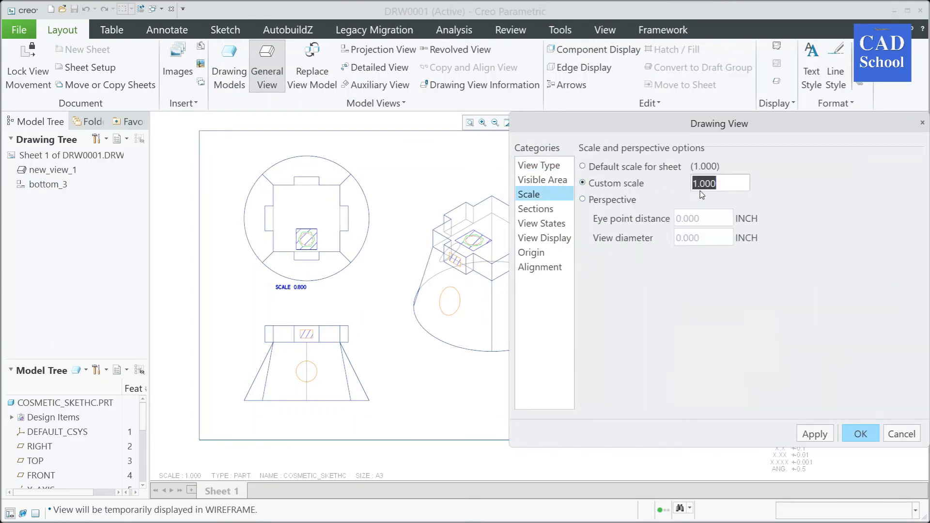
type(".8")
left_click(810, 434)
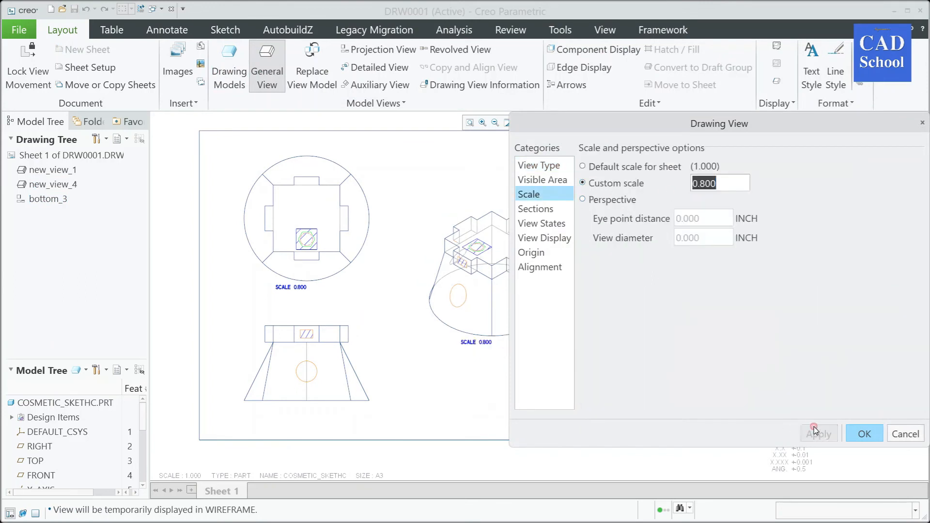
Set the isometric view's display to Shading With Edges, default tangent edges and Very High HLR edge quality, and clear the selection.
left_click(545, 240)
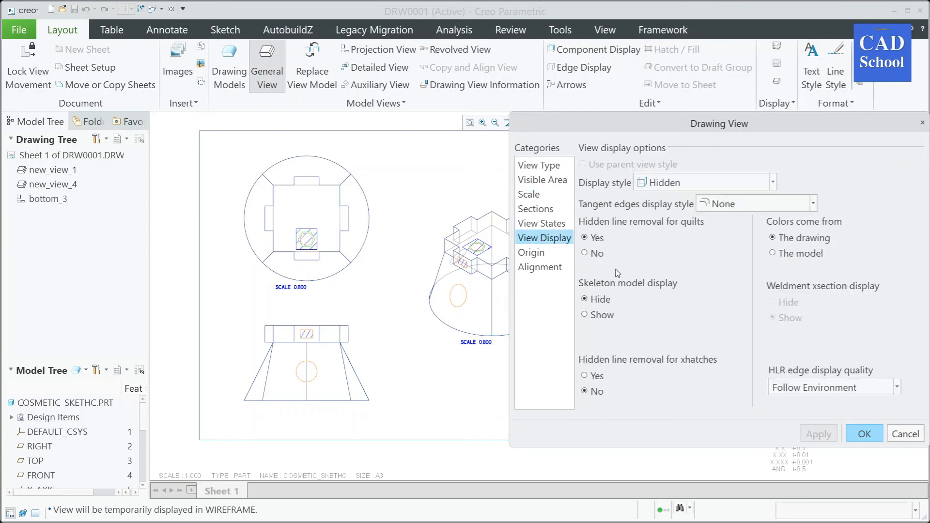
left_click(775, 184)
left_click(697, 277)
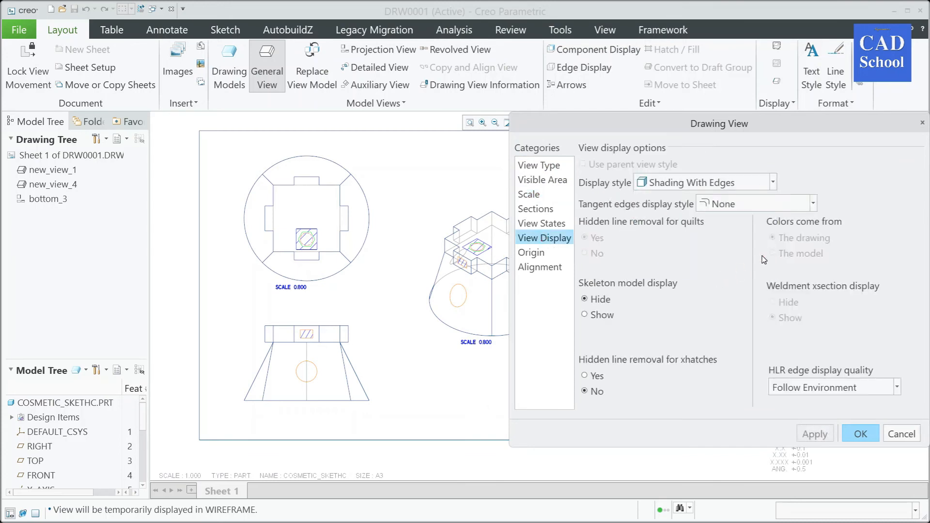
left_click(809, 210)
left_click(741, 223)
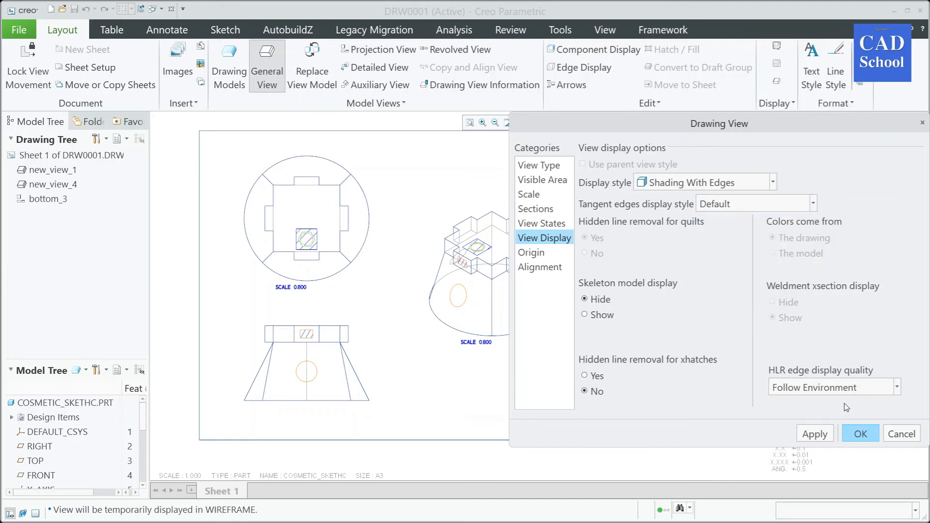
left_click(896, 388)
left_click(791, 463)
left_click(816, 434)
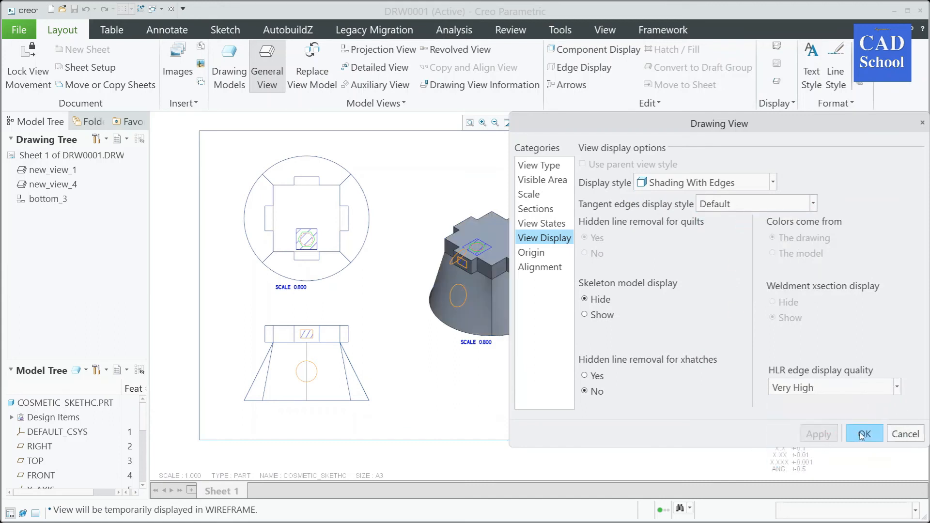
left_click(862, 434)
left_click(592, 271)
Examine the cosmetic sketches and hatching up close on the shaded isometric view.
scroll(533, 269, "up", 4)
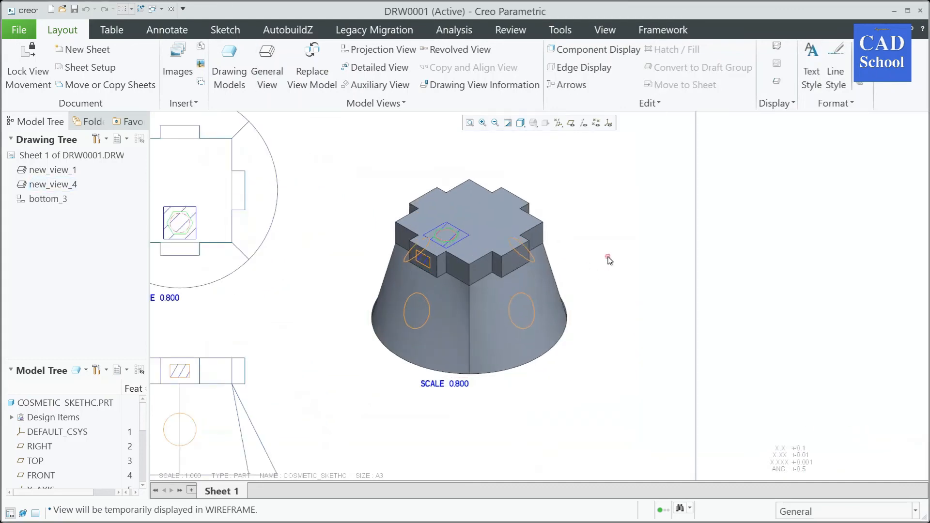
scroll(640, 259, "down", 4)
scroll(498, 257, "up", 3)
scroll(498, 258, "up", 2)
scroll(504, 254, "down", 5)
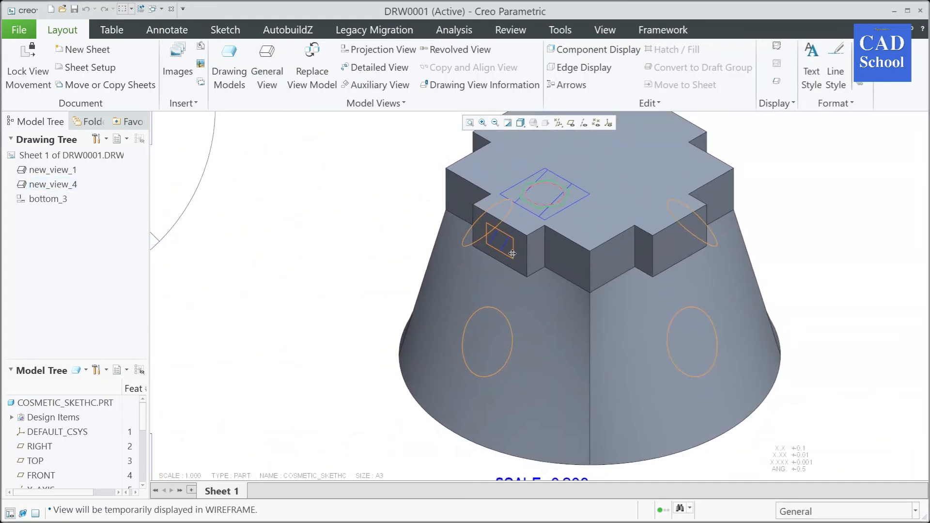
scroll(548, 279, "up", 3)
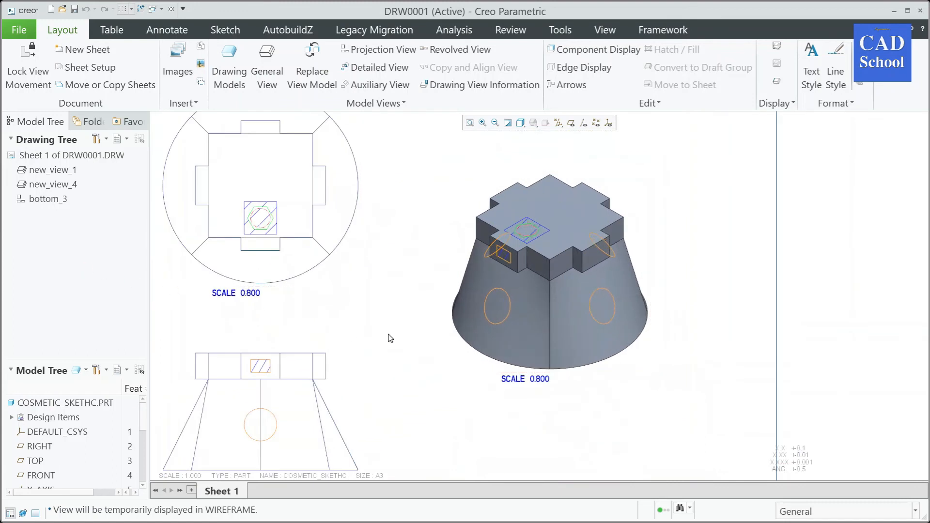
scroll(391, 338, "down", 2)
scroll(313, 391, "up", 2)
Highlight the top, projection and isometric views in turn to match each with its Drawing Tree entry.
left_click(309, 399)
left_click(458, 413)
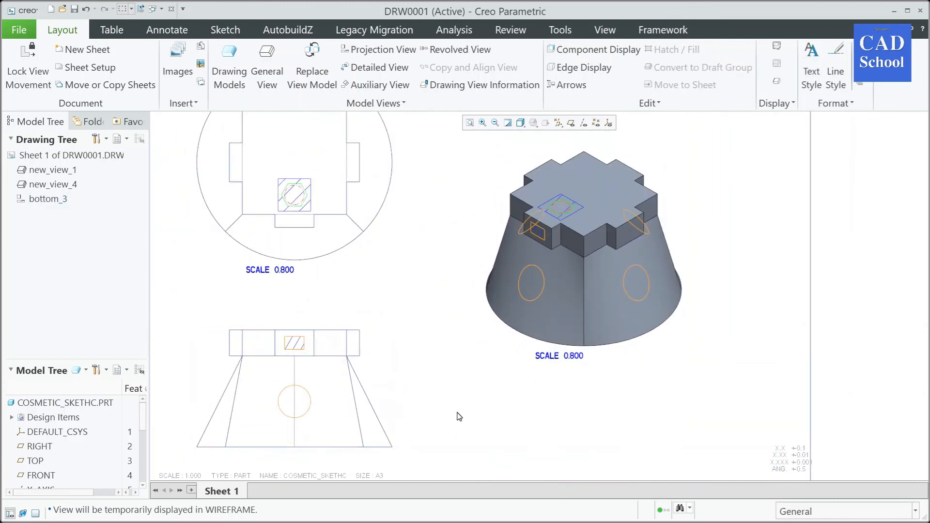
left_click(206, 199)
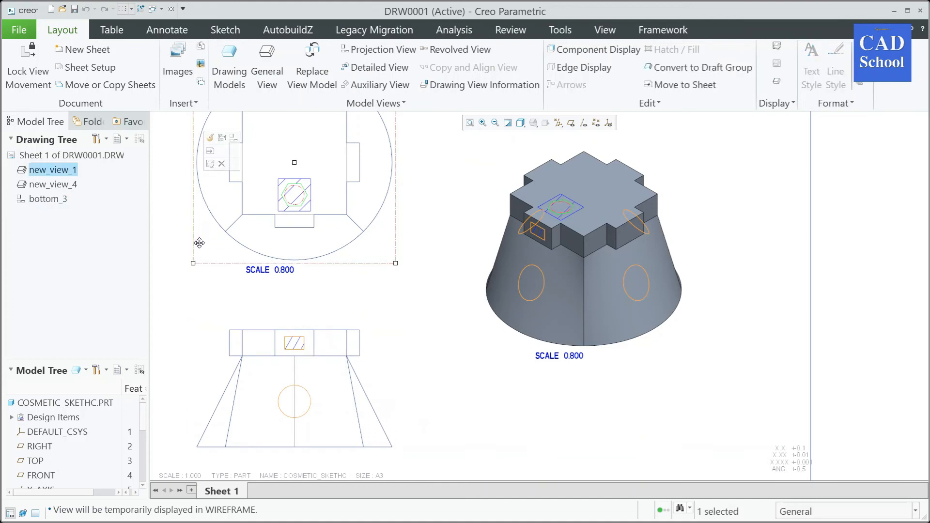
left_click(434, 370)
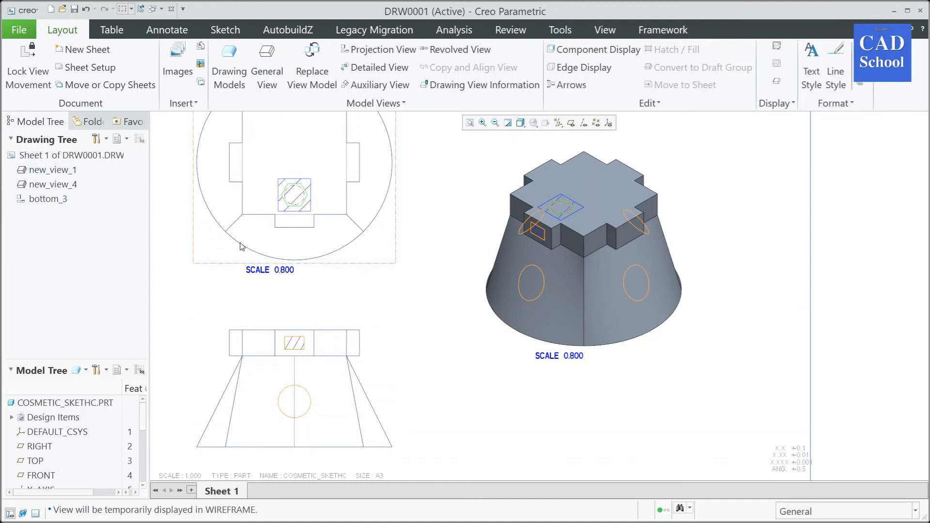
left_click(206, 169)
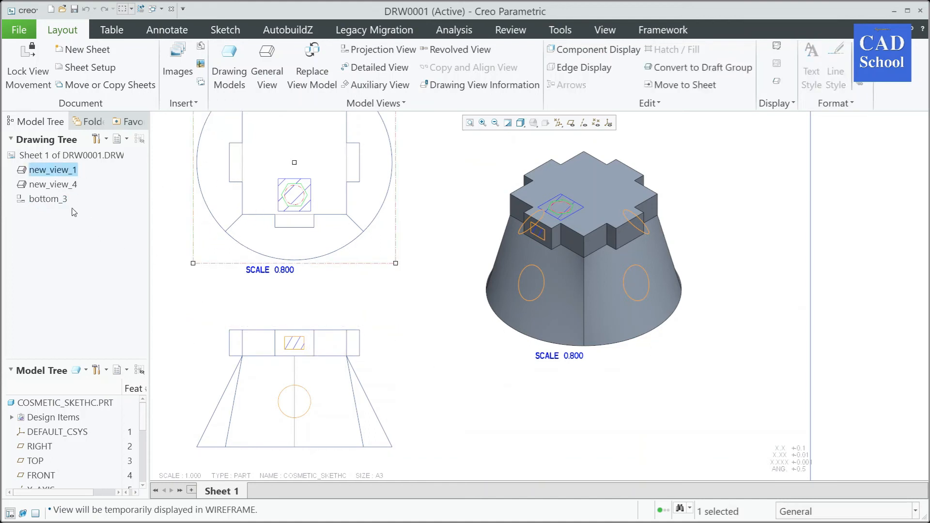
left_click(50, 199)
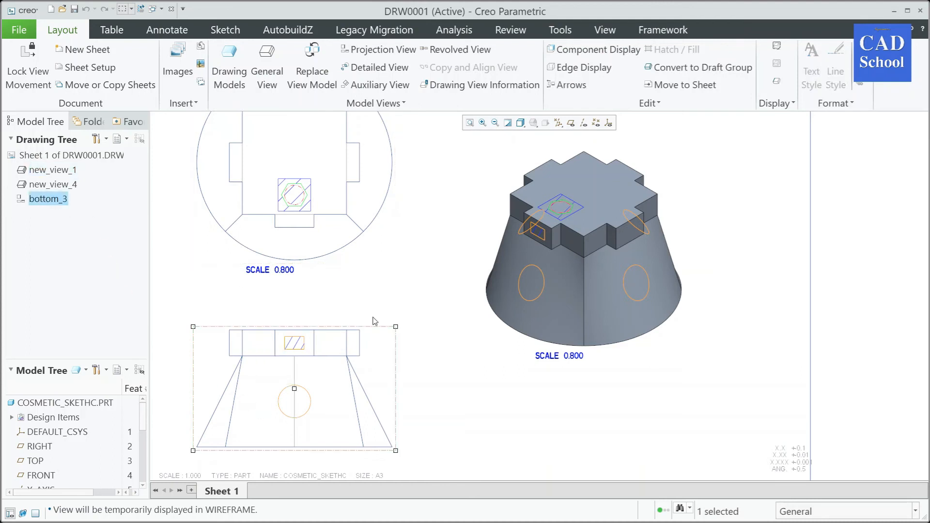
left_click(537, 309)
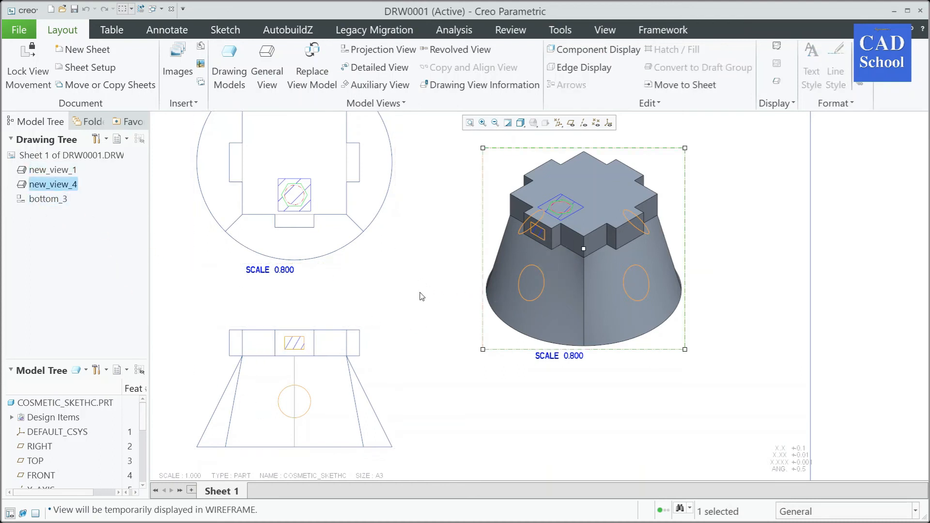
left_click(329, 172)
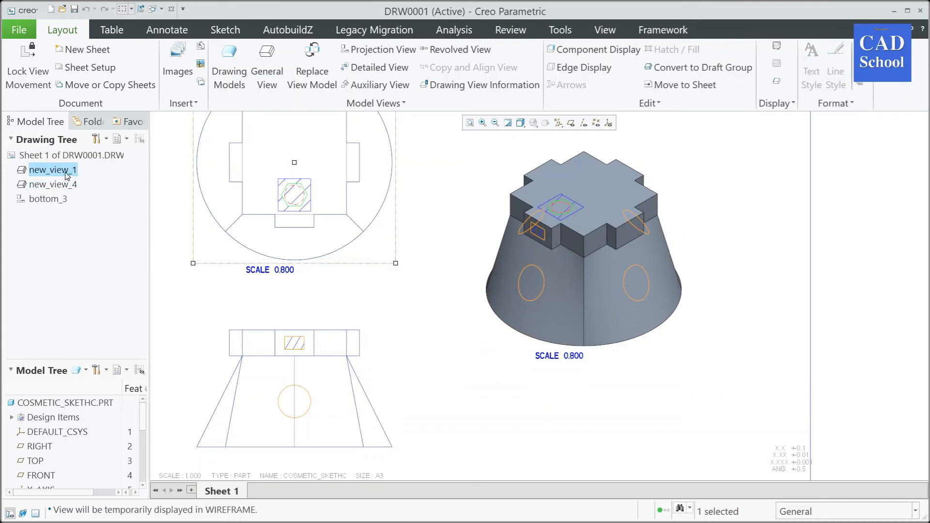
left_click(423, 348)
left_click(368, 382)
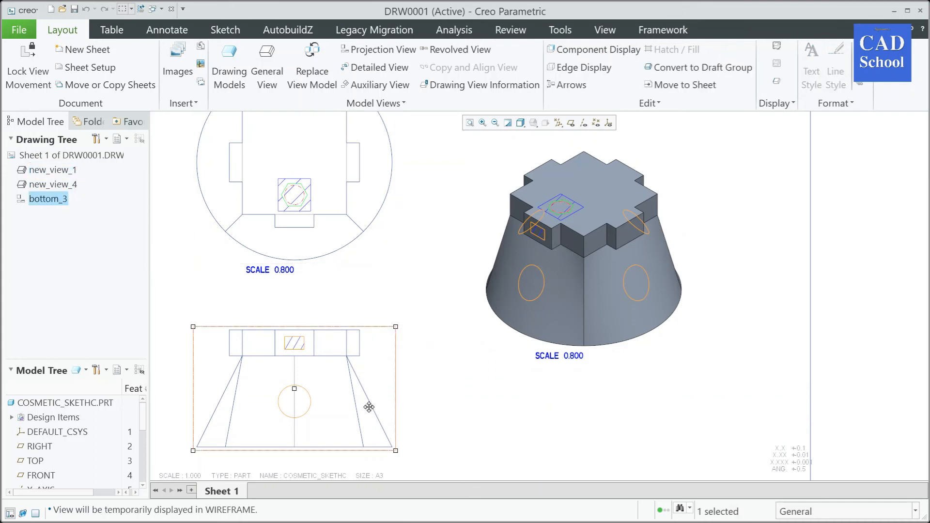
left_click(408, 277)
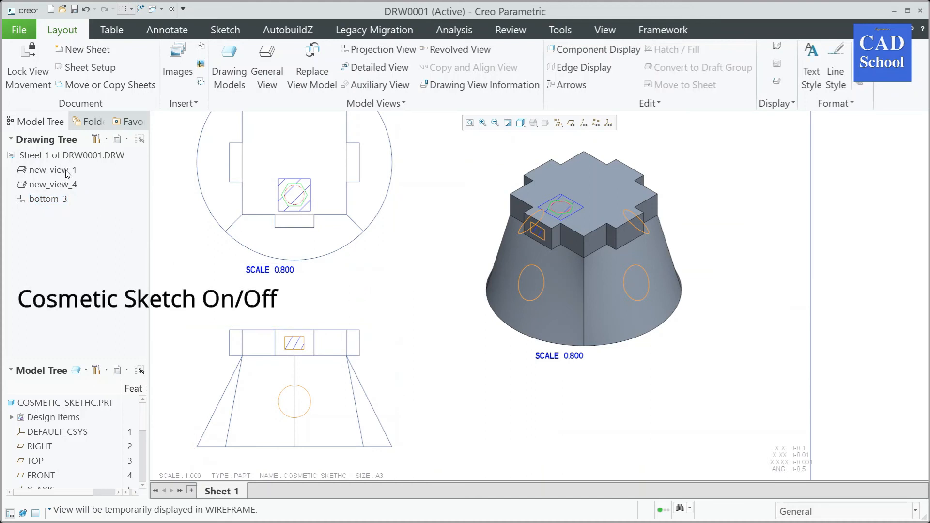
Erase the cosmetic sketches from the top view, new_view_1.
left_click(51, 170)
scroll(320, 223, "down", 3)
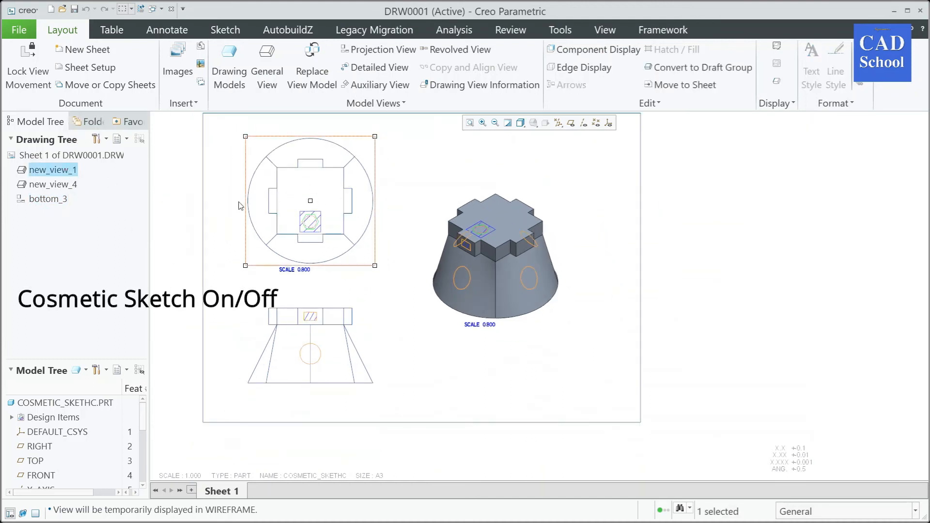
right_click(76, 175)
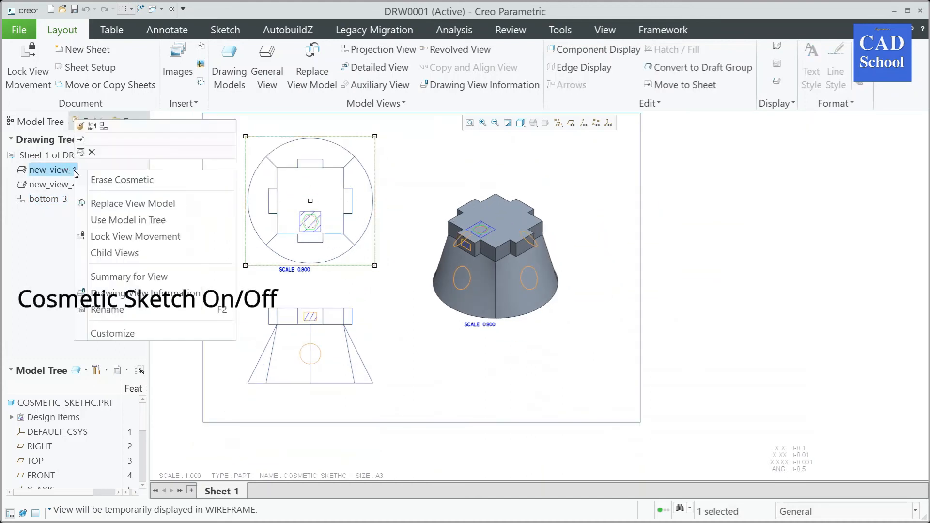
left_click(126, 185)
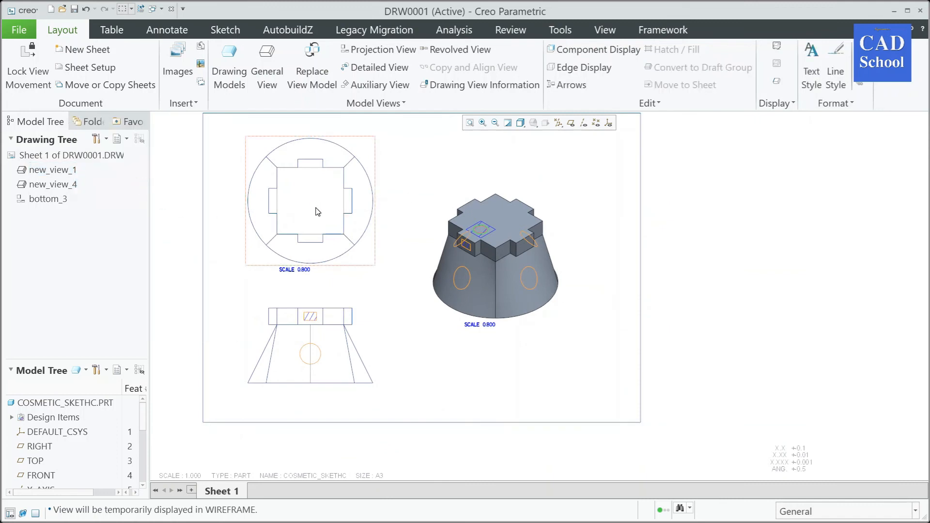
scroll(318, 212, "up", 1)
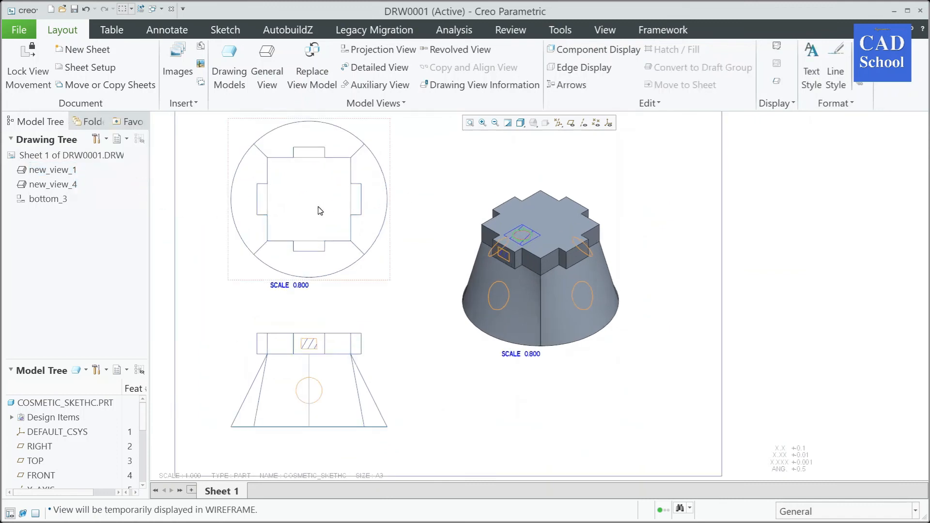
Unerase the cosmetic sketches in the top view and clear the selection.
right_click(64, 175)
left_click(113, 179)
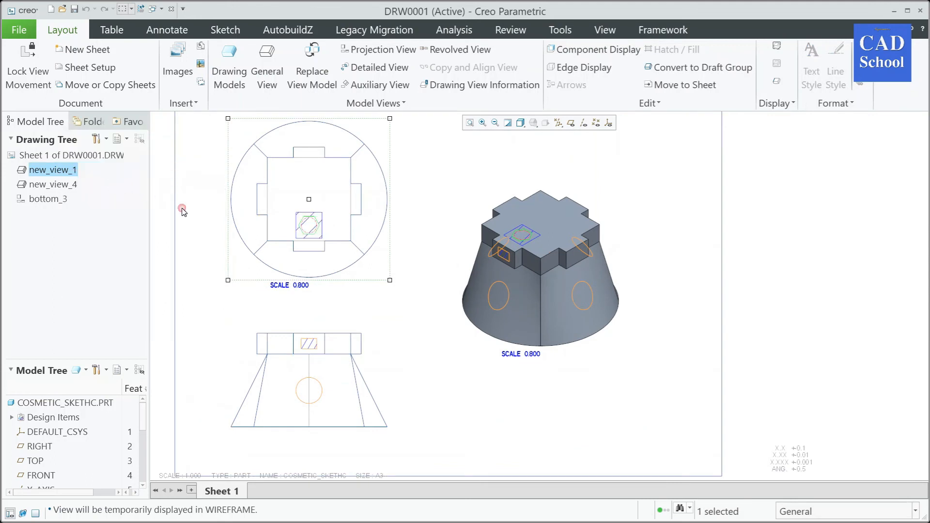
left_click(543, 269)
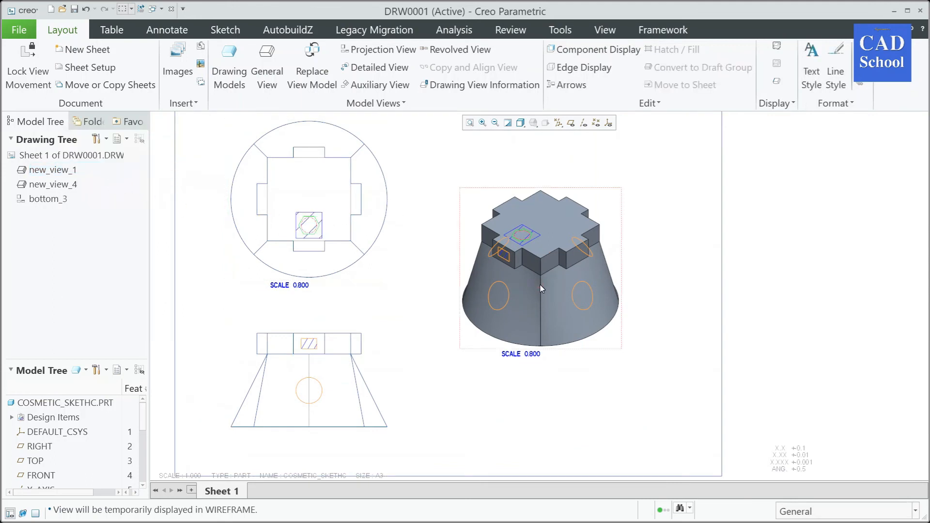
Erase the cosmetic sketches from the shaded isometric view, new_view_4.
right_click(66, 185)
left_click(111, 193)
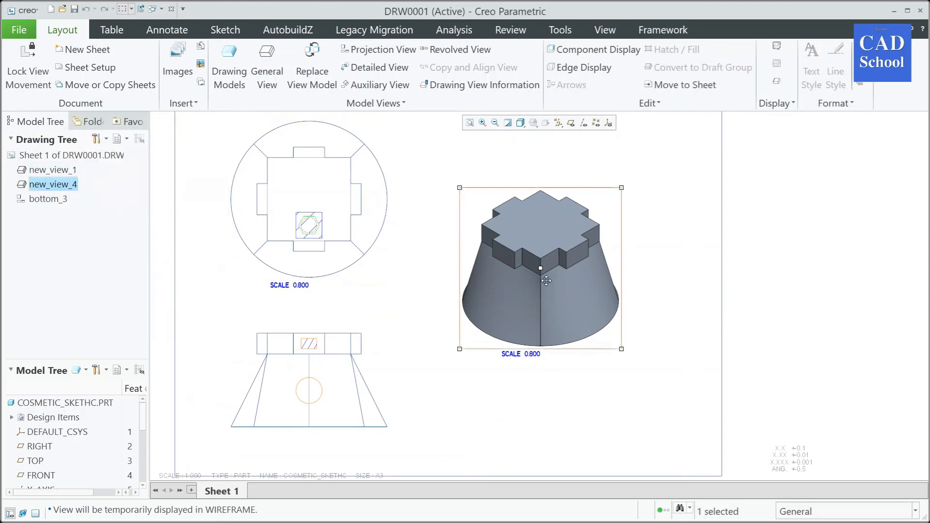
left_click(659, 275)
Unerase the cosmetic sketches in the shaded isometric view and clear the selection.
right_click(63, 190)
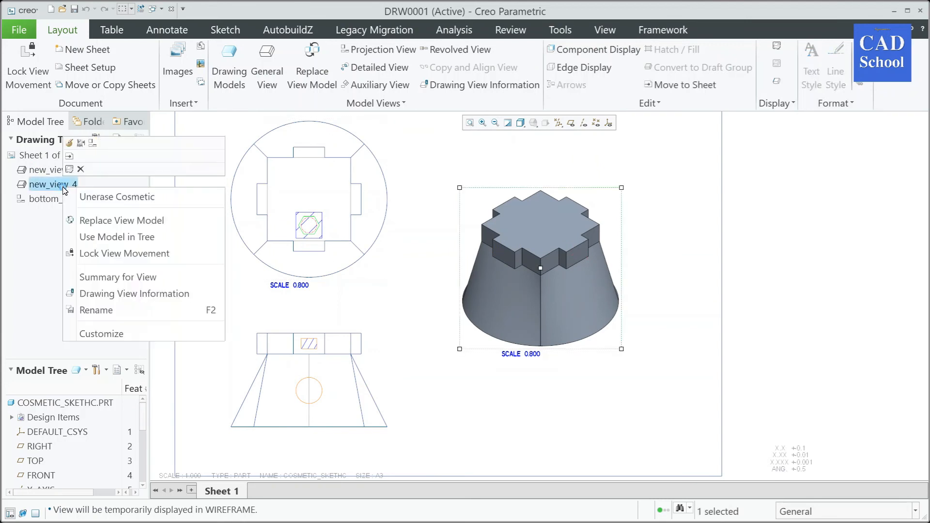
left_click(112, 198)
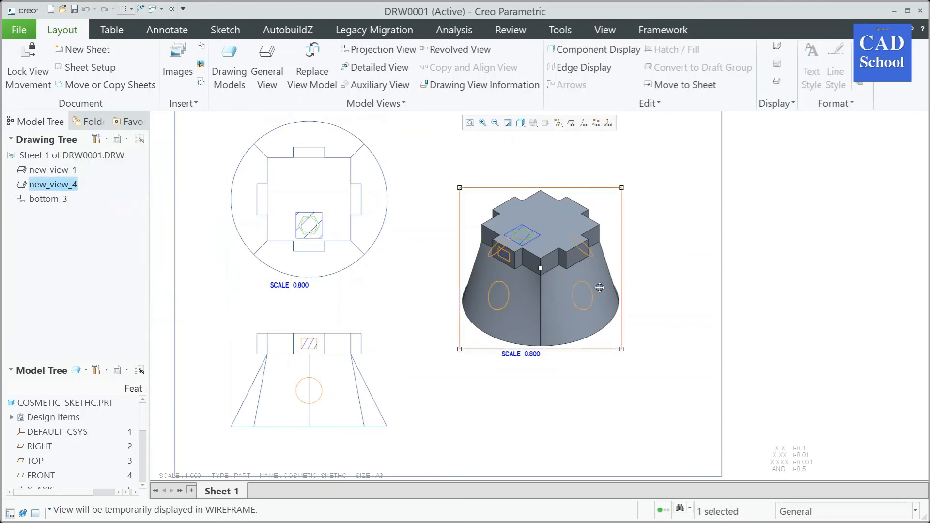
left_click(361, 377)
left_click(441, 263)
Check the drawing view properties of the projection view below the top view, close them and clear the selection.
scroll(441, 263, "down", 1)
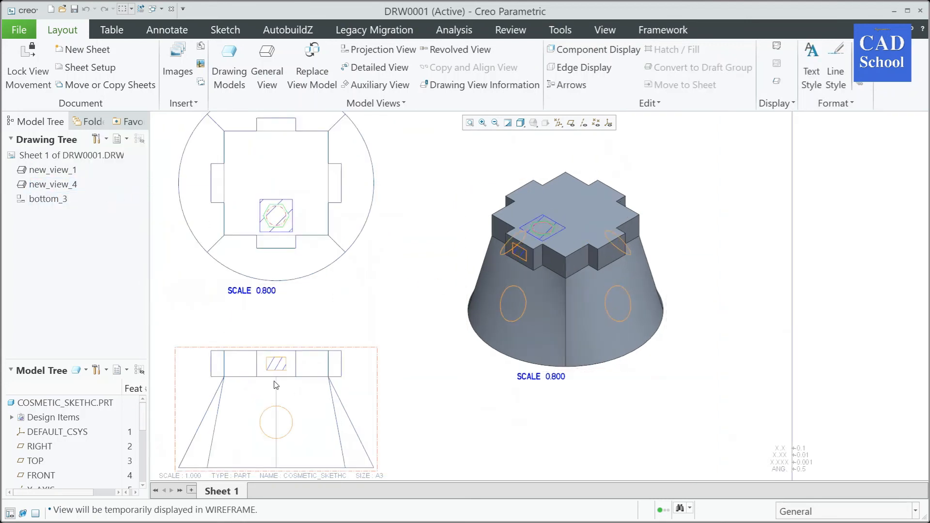
scroll(271, 380, "down", 5)
scroll(436, 310, "up", 3)
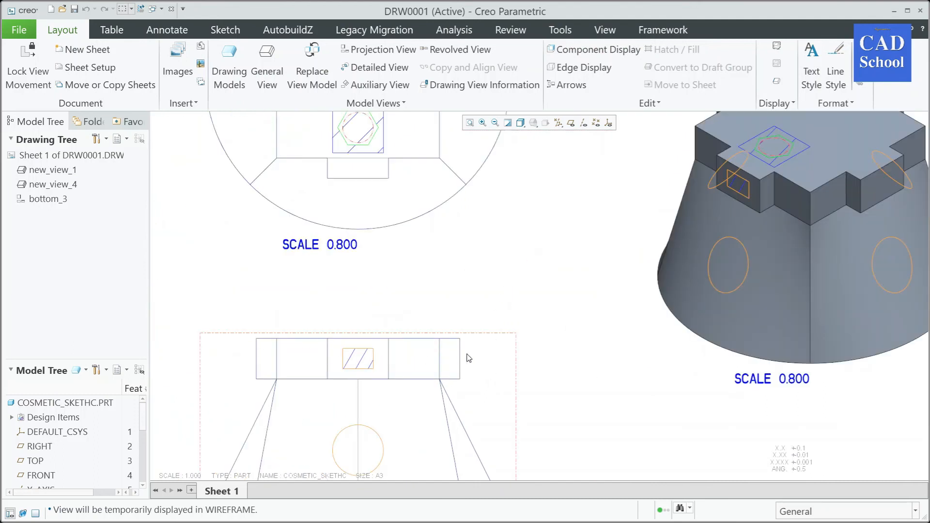
double_click(495, 361)
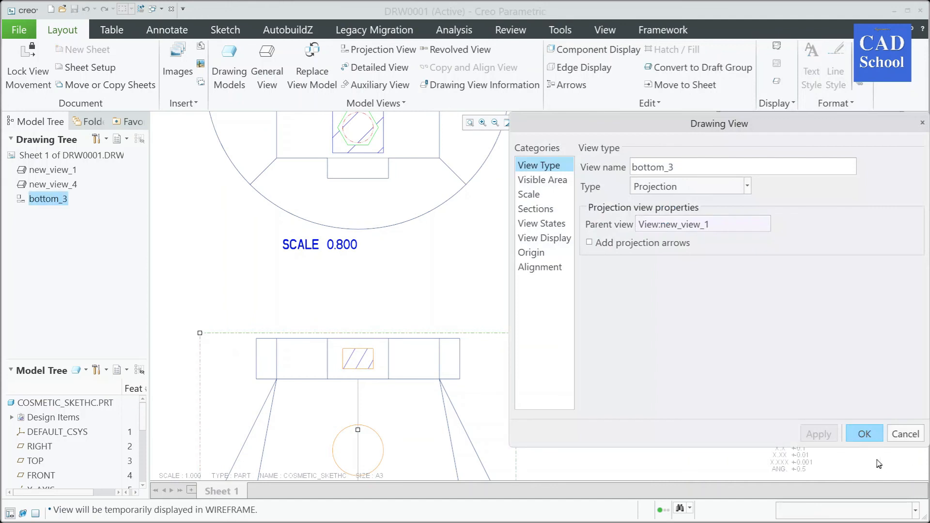
left_click(866, 434)
scroll(527, 339, "up", 2)
left_click(528, 341)
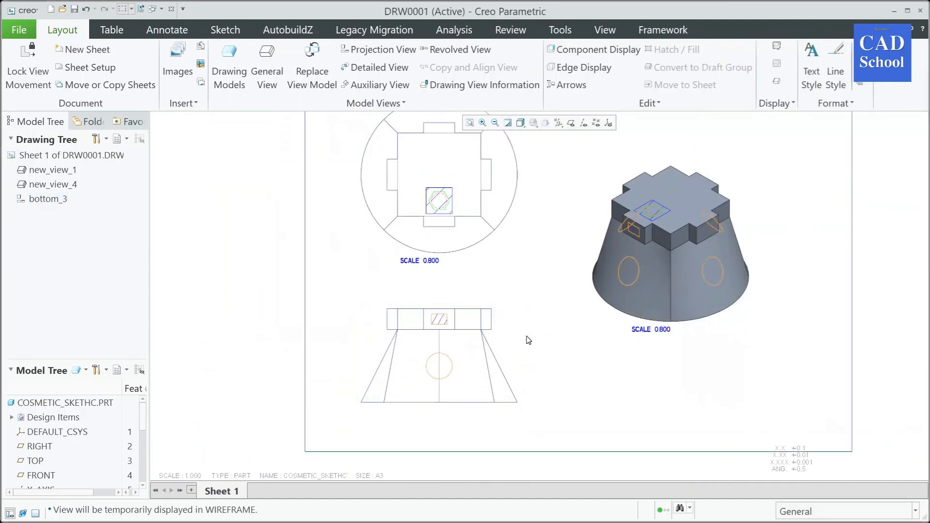
Tighten the overall hatch spacing of the small rectangular cosmetic sketch in the projection view below the top view by entering a spacing value.
scroll(528, 341, "down", 2)
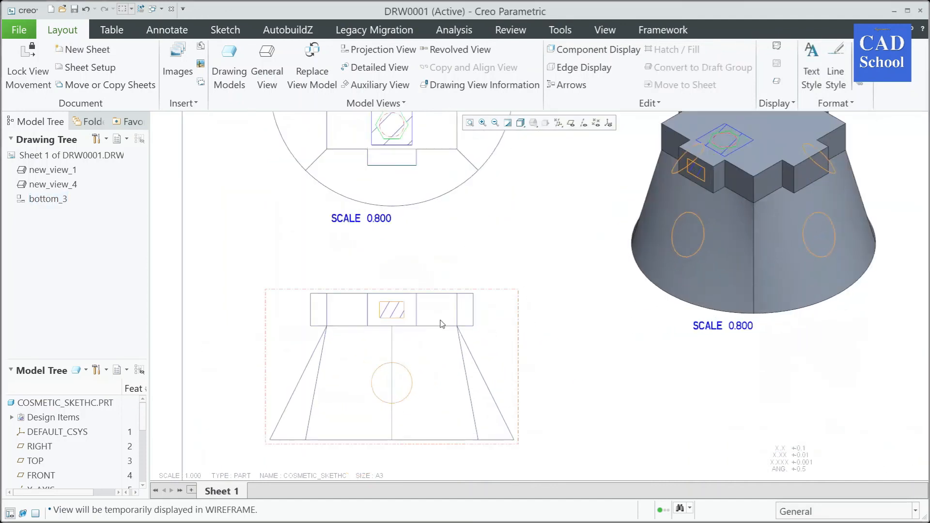
double_click(406, 314)
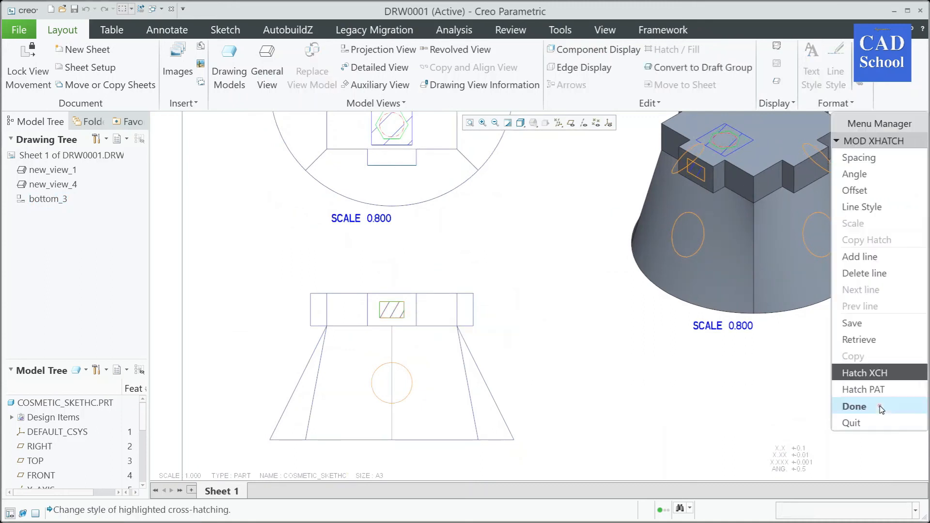
left_click_drag(890, 128, 826, 110)
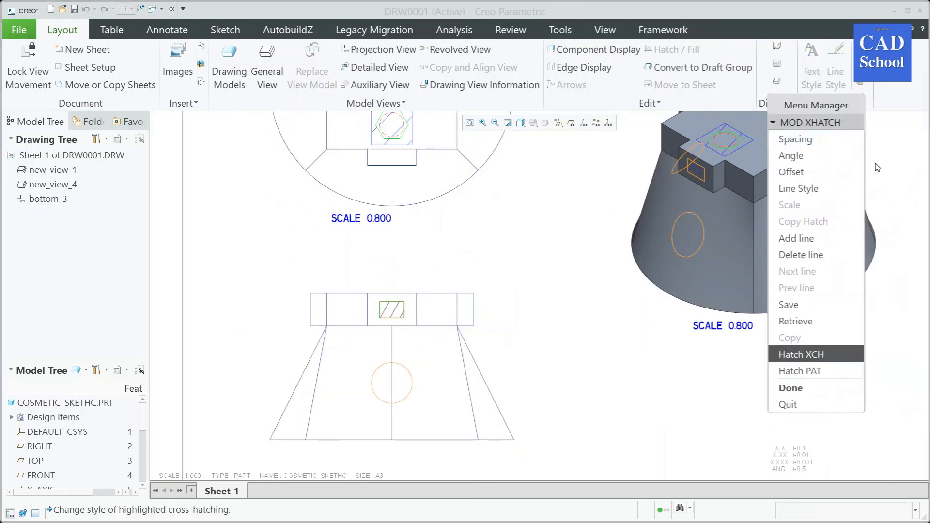
left_click(795, 140)
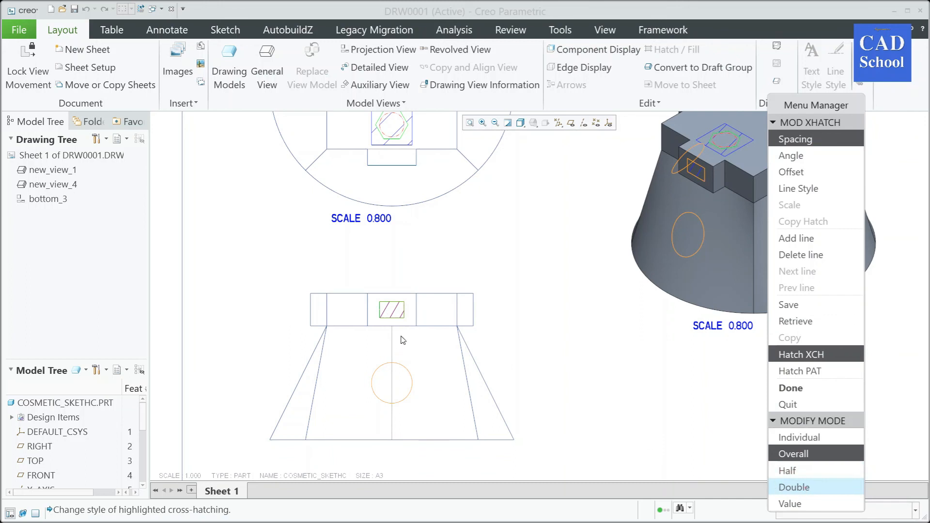
left_click(790, 504)
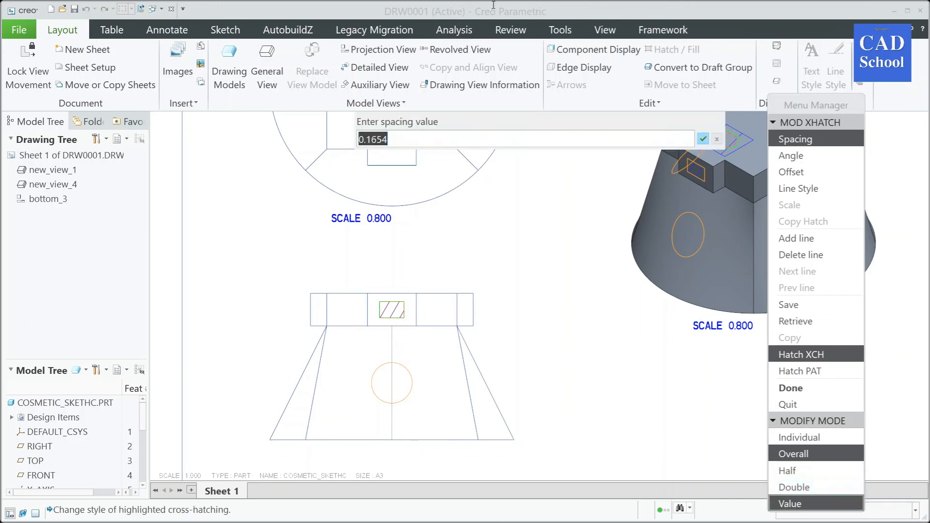
left_click(398, 144)
left_click(703, 139)
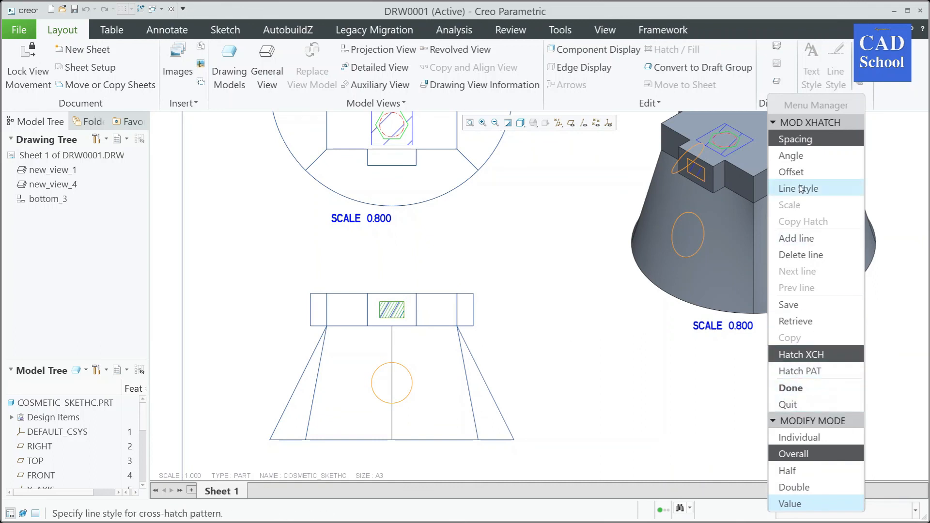
Set the overall hatch angle of the small rectangular cosmetic sketch to 45 degrees and finish the hatch modification.
left_click(802, 158)
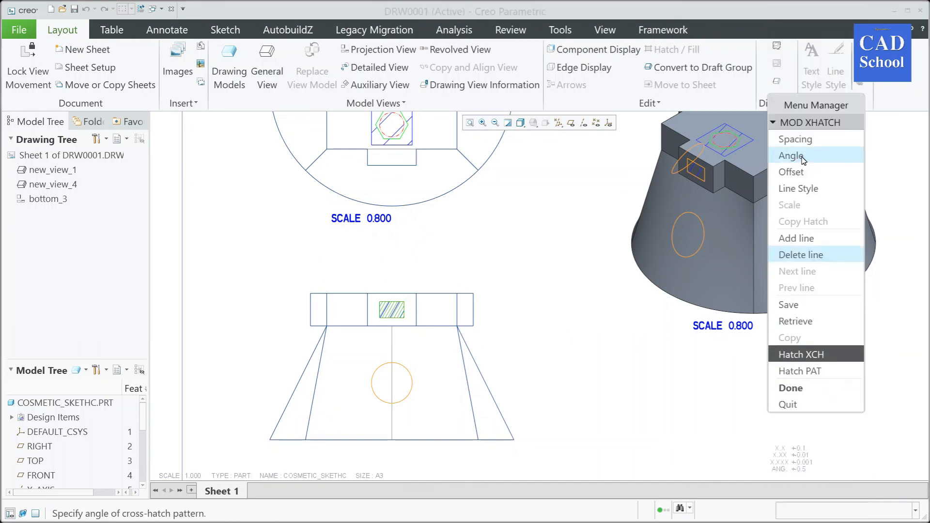
left_click(800, 156)
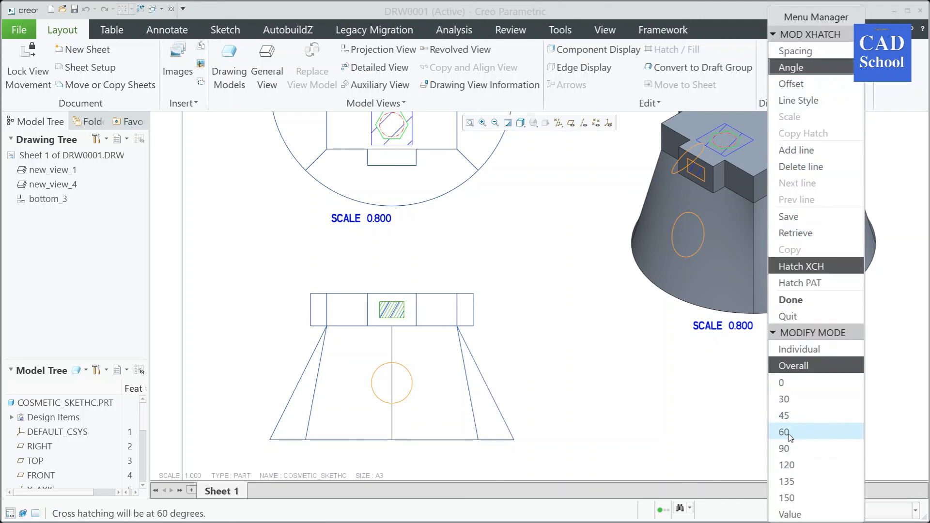
left_click(789, 416)
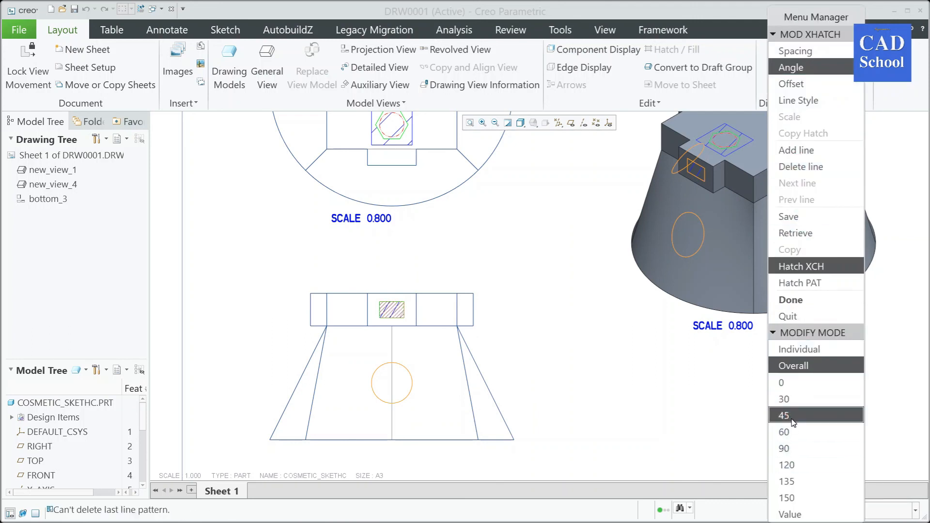
left_click(791, 300)
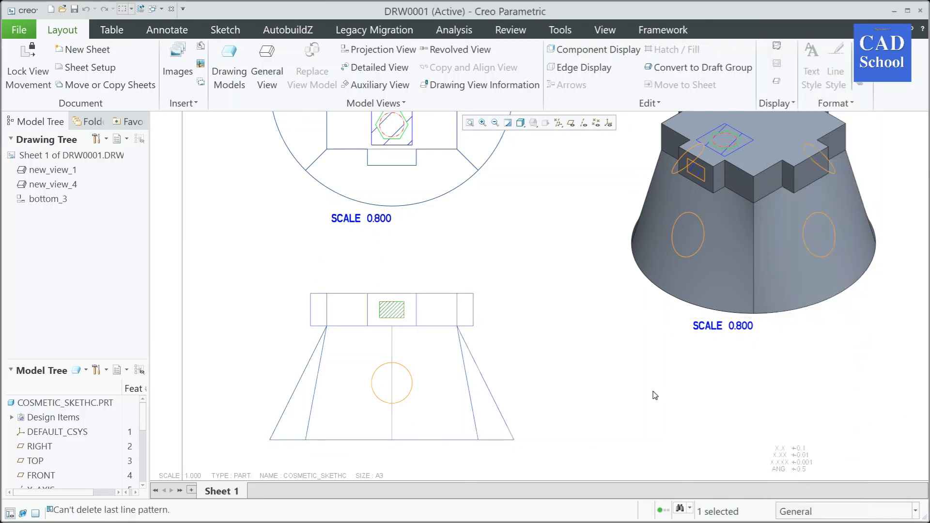
Open the line style of the small rectangle's hatch in the projection view and choose the magenta Quilt color.
scroll(426, 348, "up", 2)
double_click(390, 306)
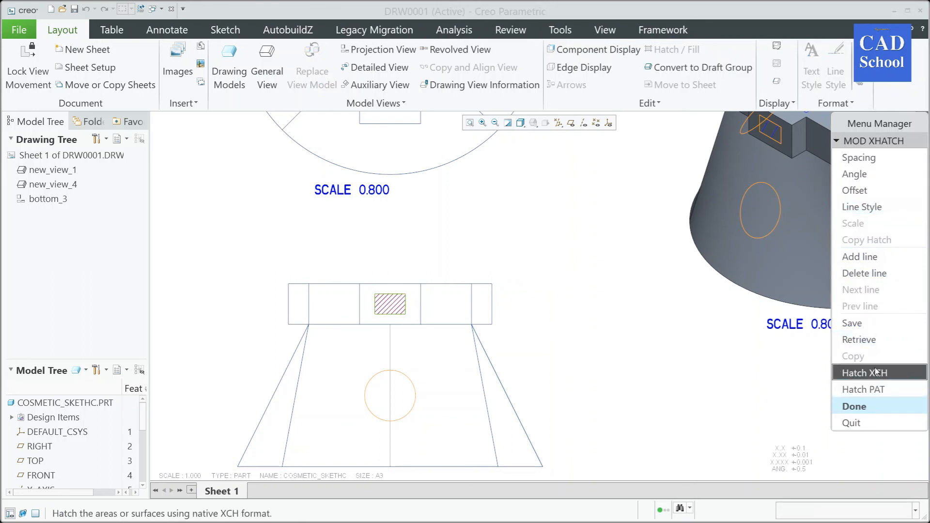
left_click(863, 209)
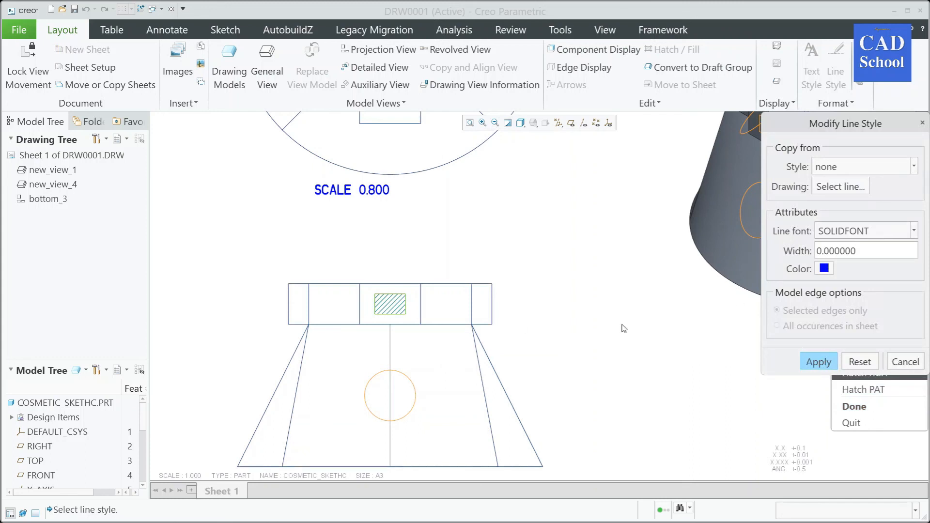
left_click(824, 268)
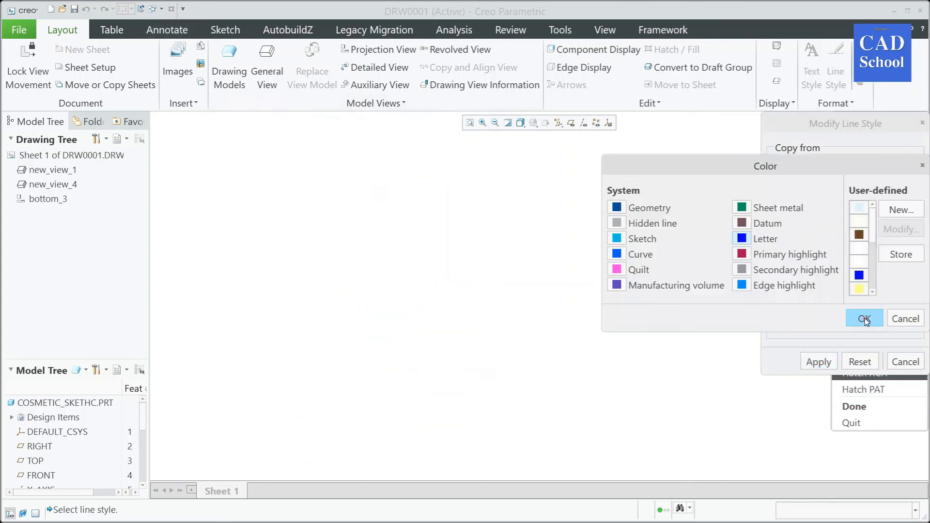
left_click(617, 269)
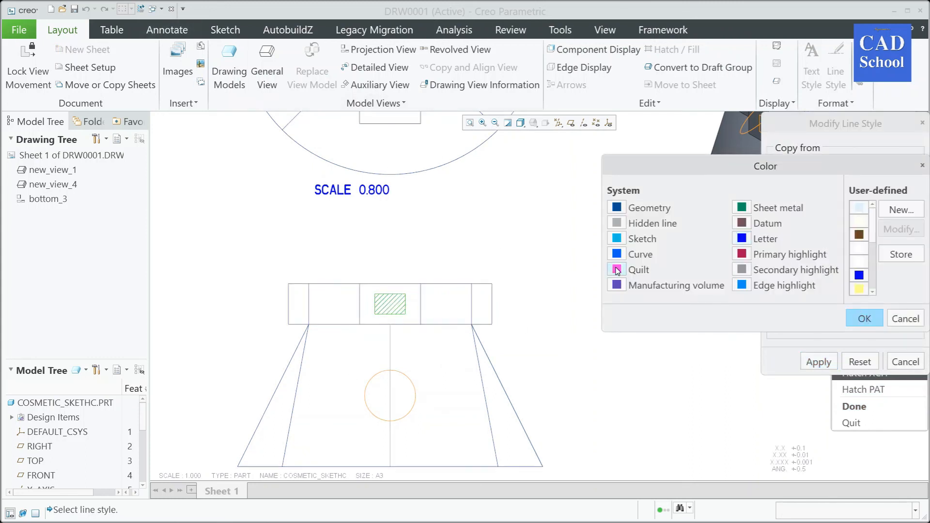
left_click(864, 319)
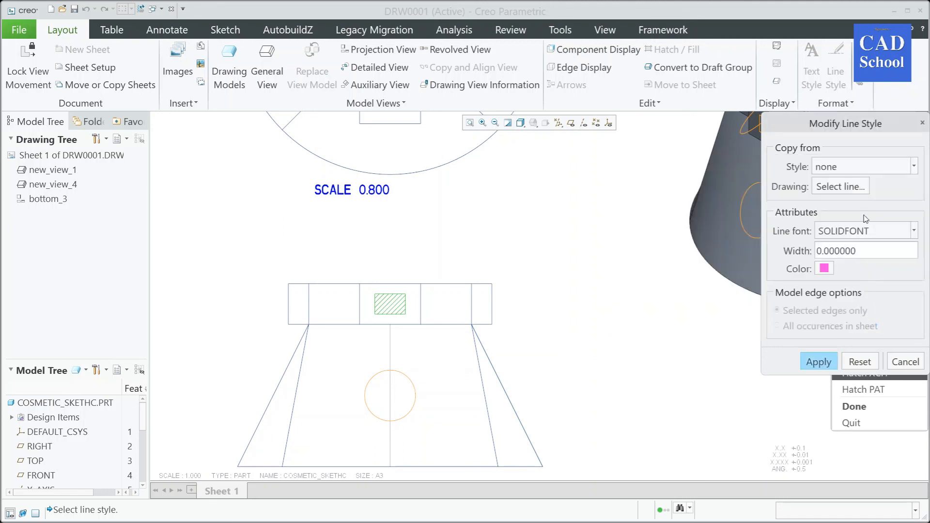
Apply the centerline style to the rectangle's hatch lines, finish the hatch modification and clear the selection.
left_click(915, 167)
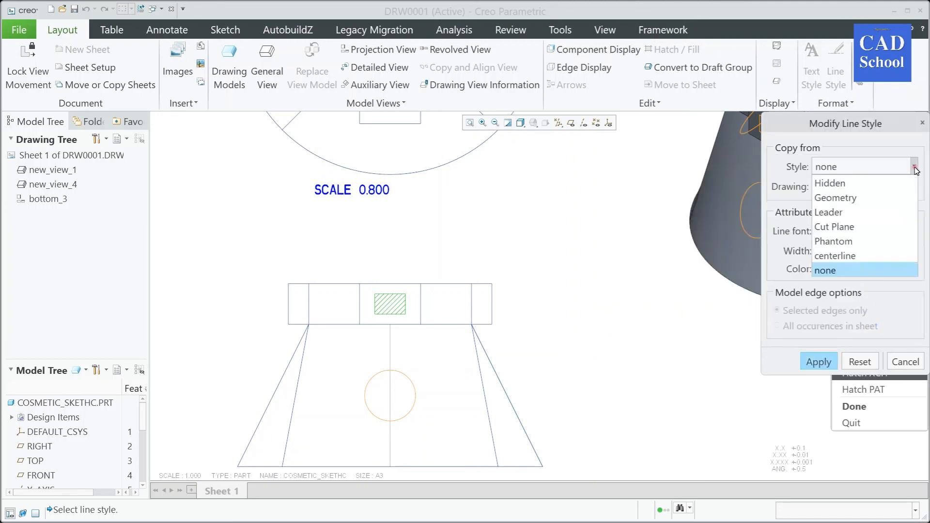
left_click(852, 257)
left_click(820, 363)
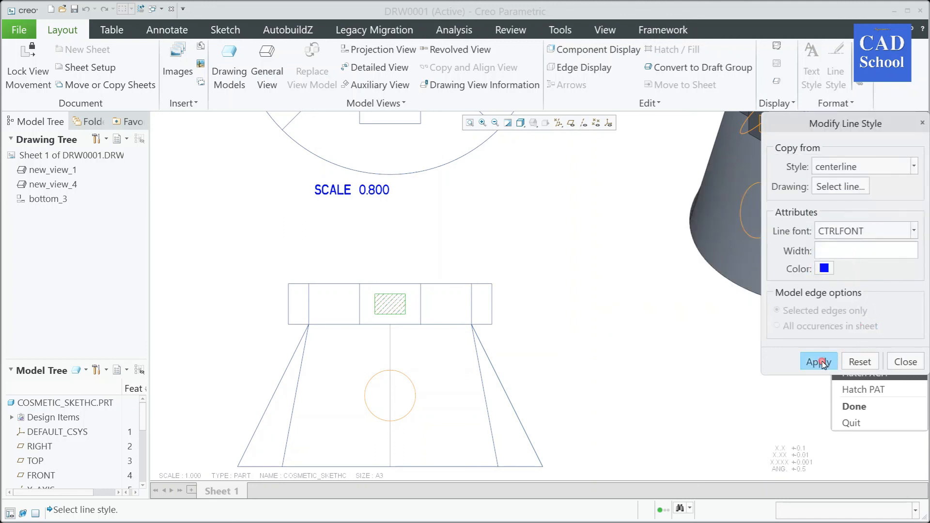
left_click(904, 367)
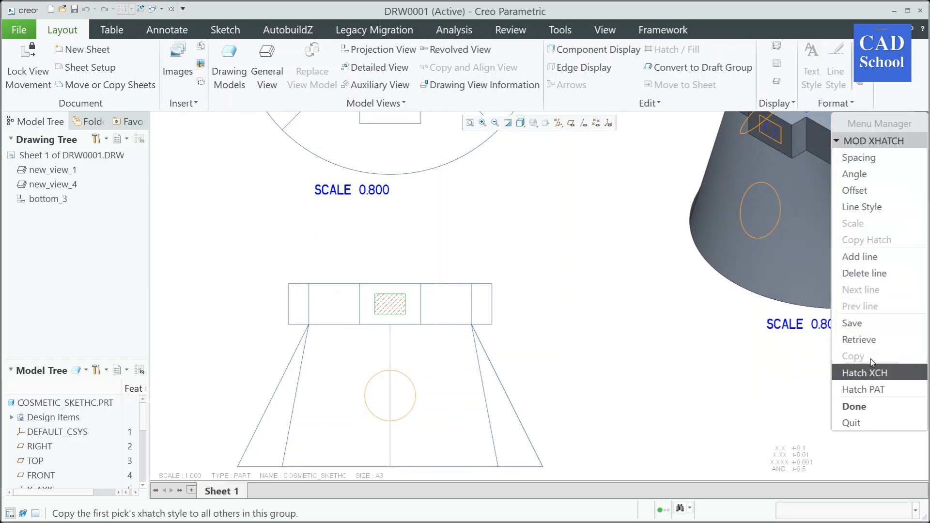
left_click(857, 408)
left_click(551, 328)
Inspect the restyled hatch in the projection view and switch to the COSMETIC_SKETHC.PRT window.
scroll(411, 326, "up", 3)
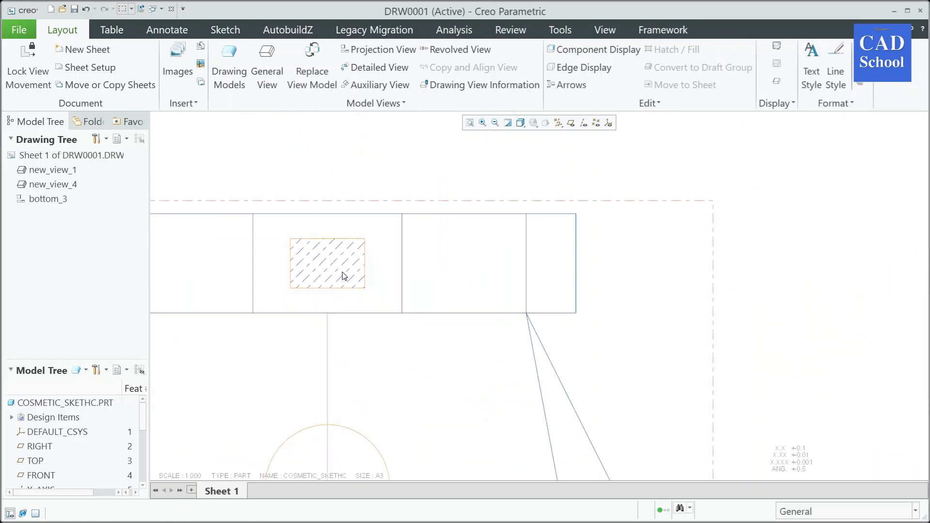
scroll(717, 305, "down", 3)
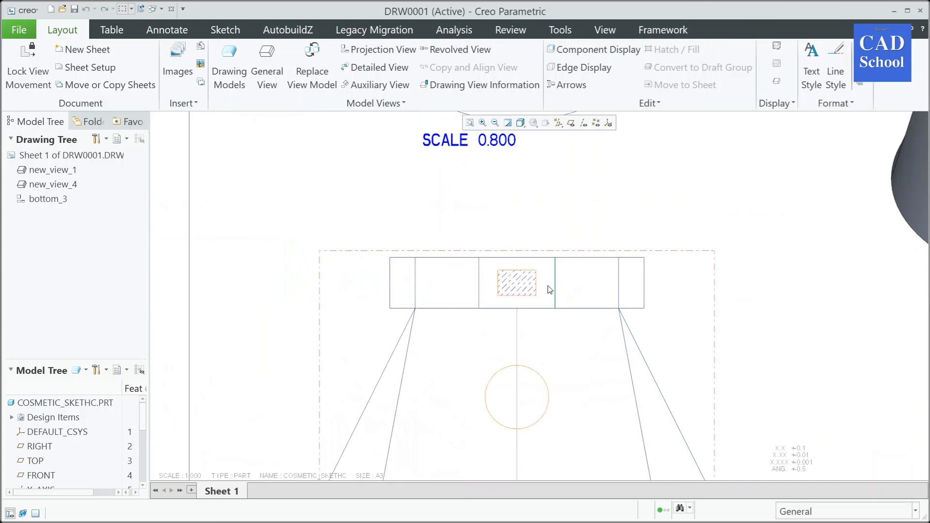
scroll(499, 359, "down", 4)
left_click(154, 9)
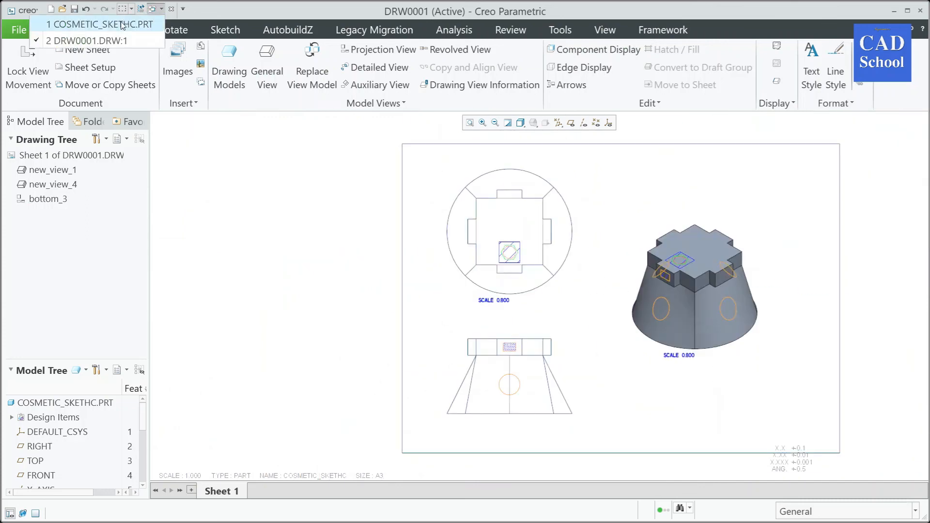
left_click(128, 28)
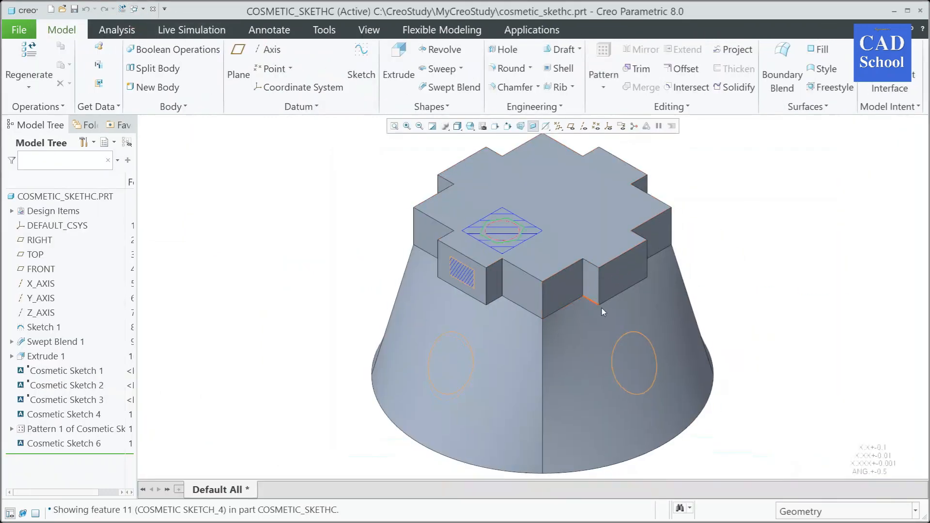